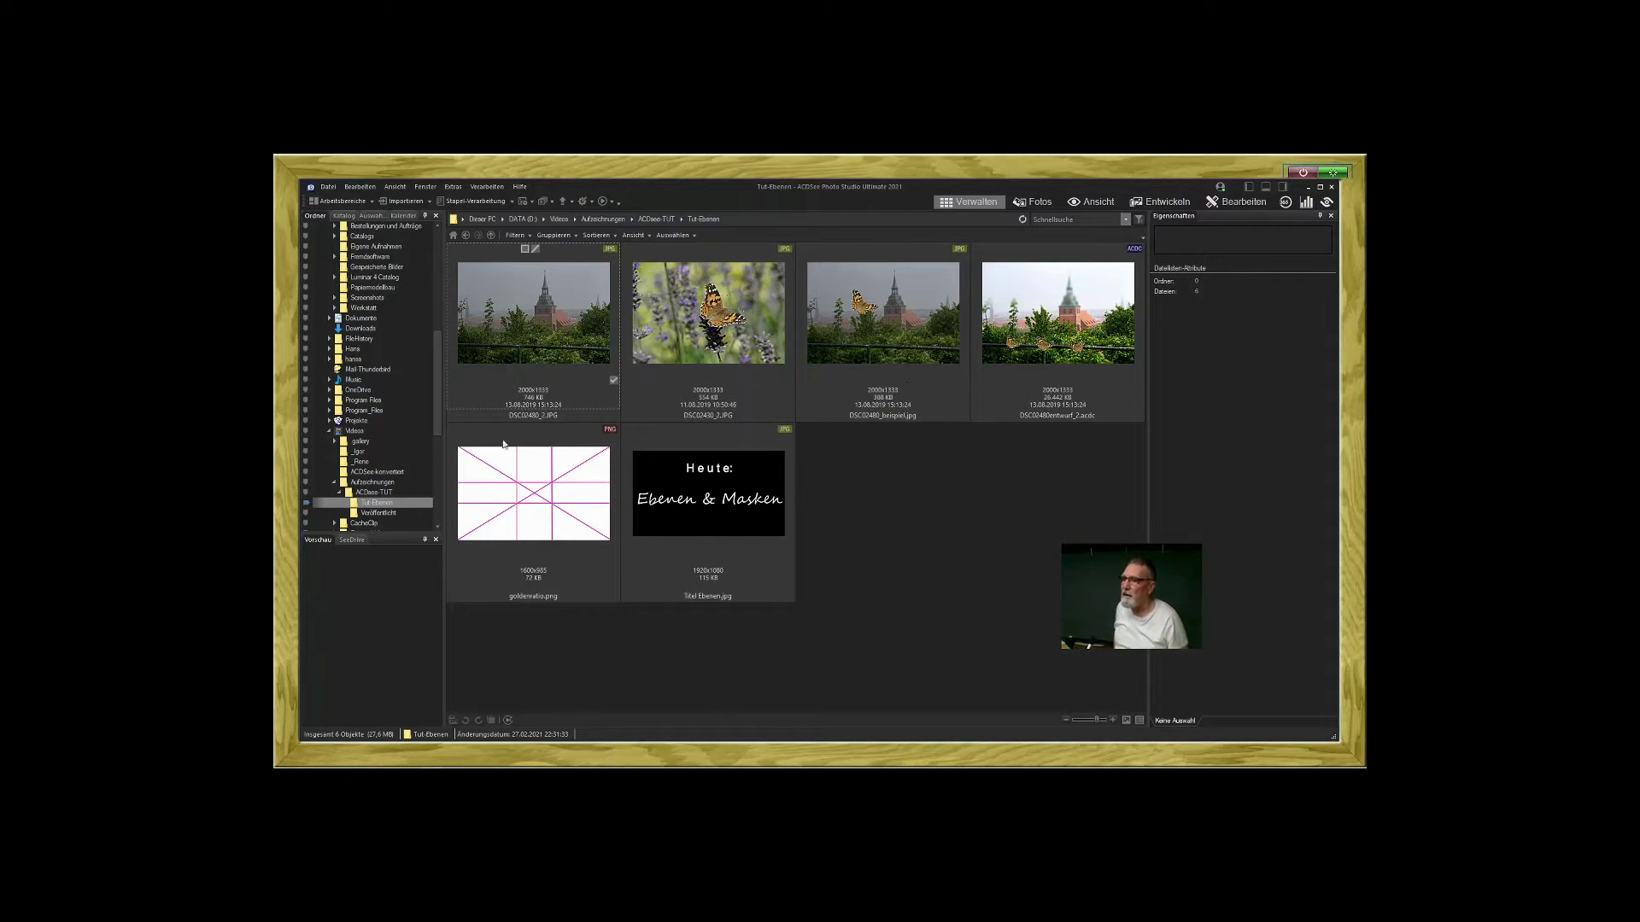
- View the church tower photo, the butterfly photo and the two composite examples at full size, and return to the thumbnails
click(554, 352)
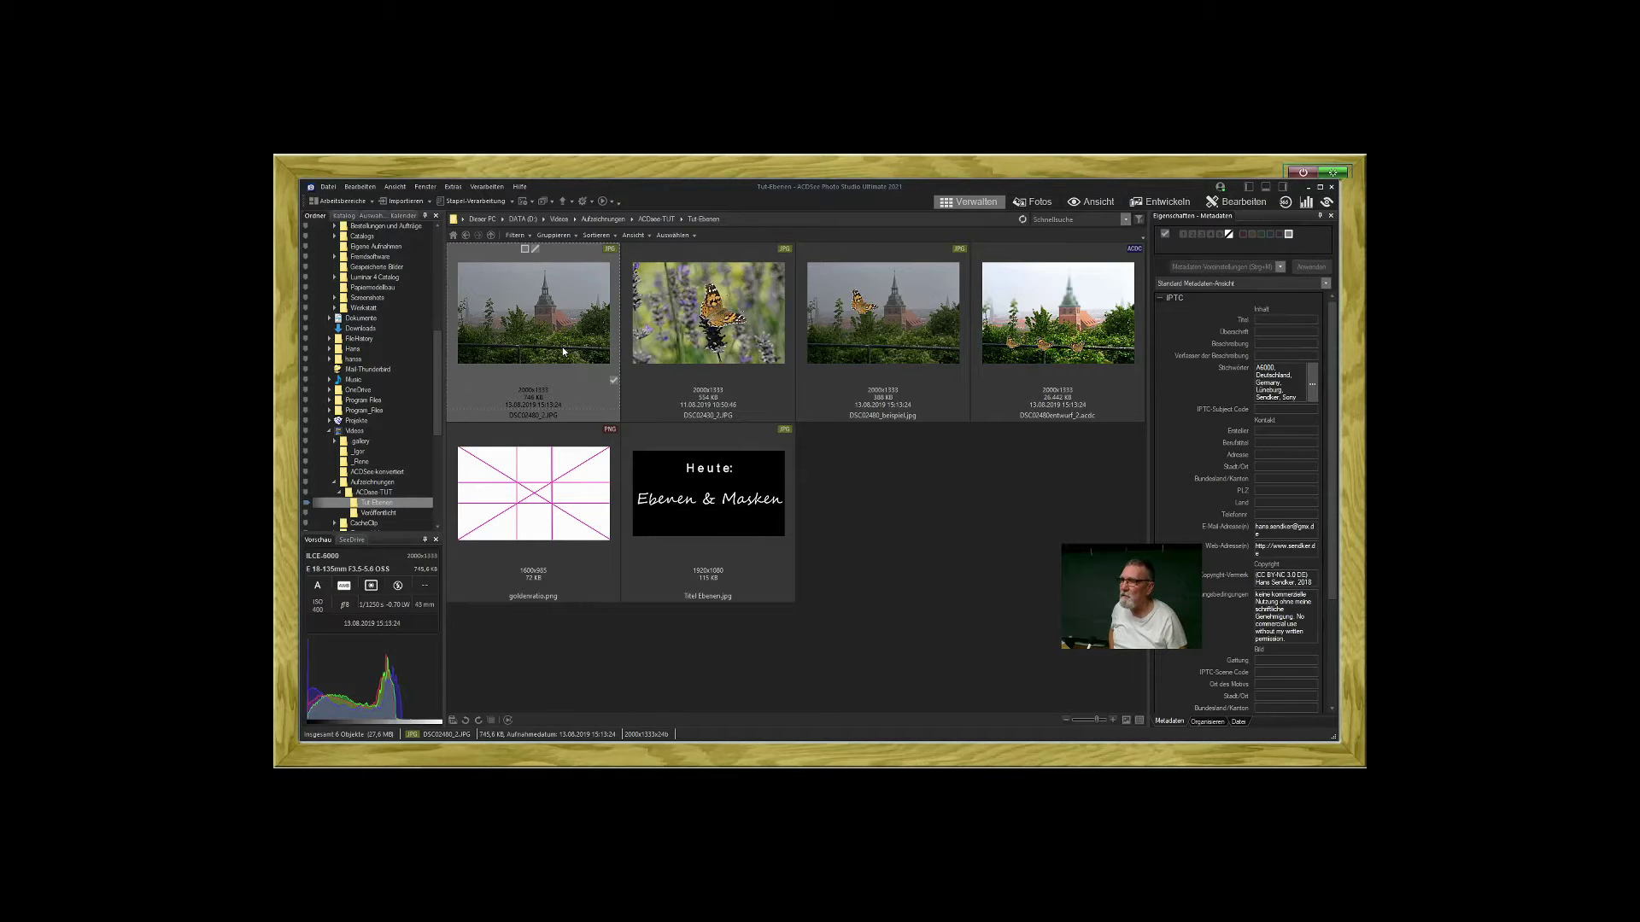
double_click(571, 346)
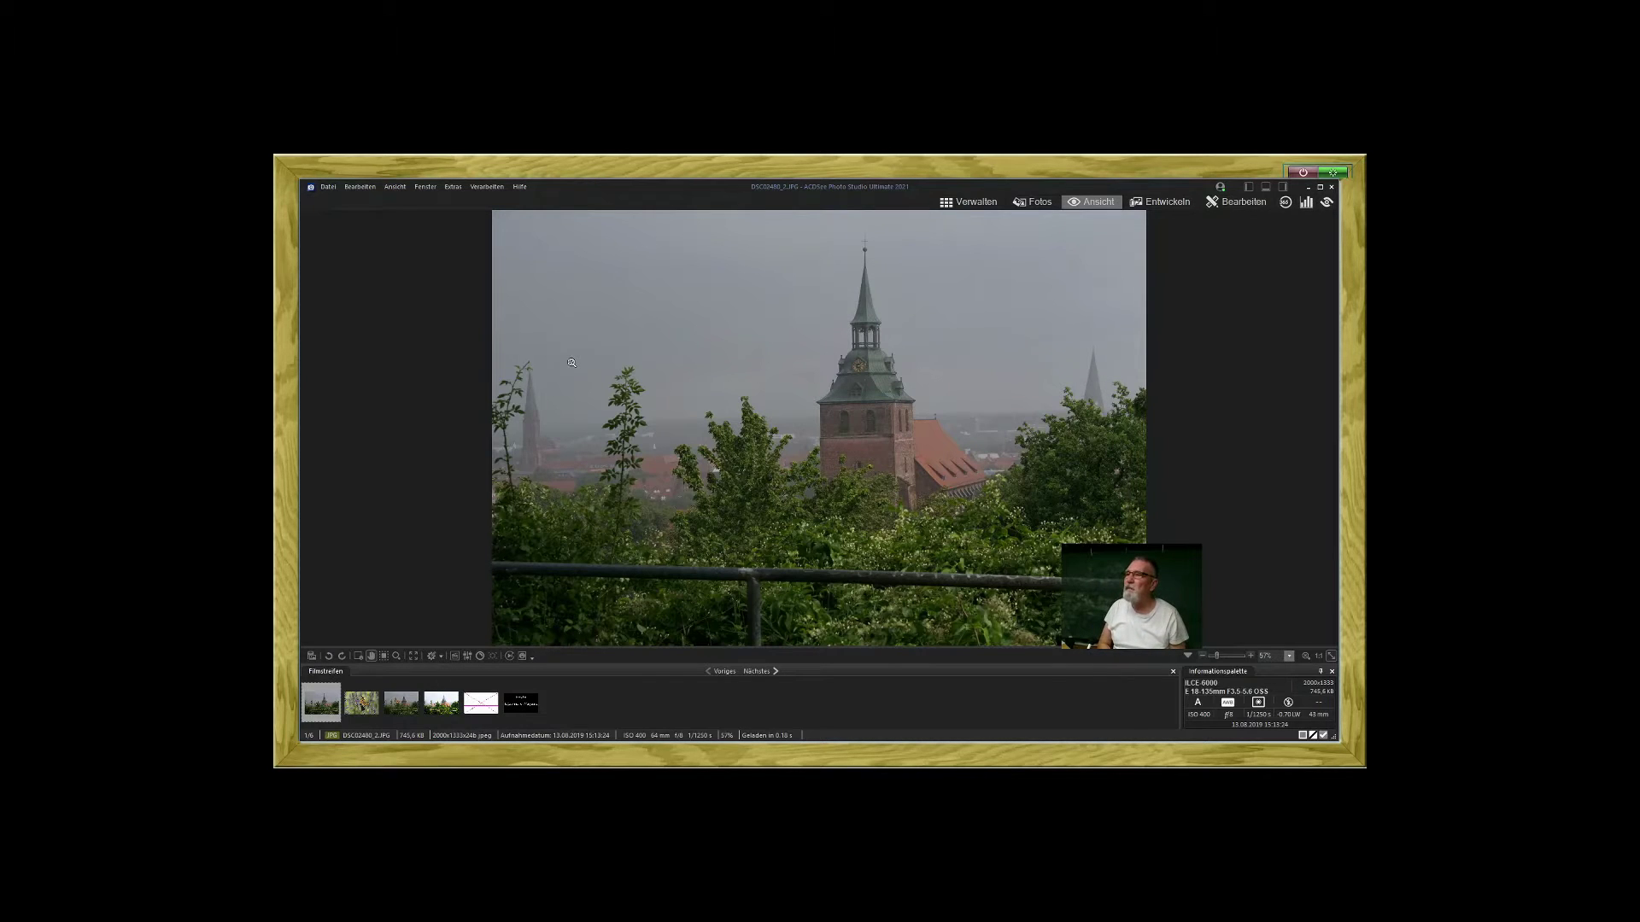
scroll(572, 363, down, 1)
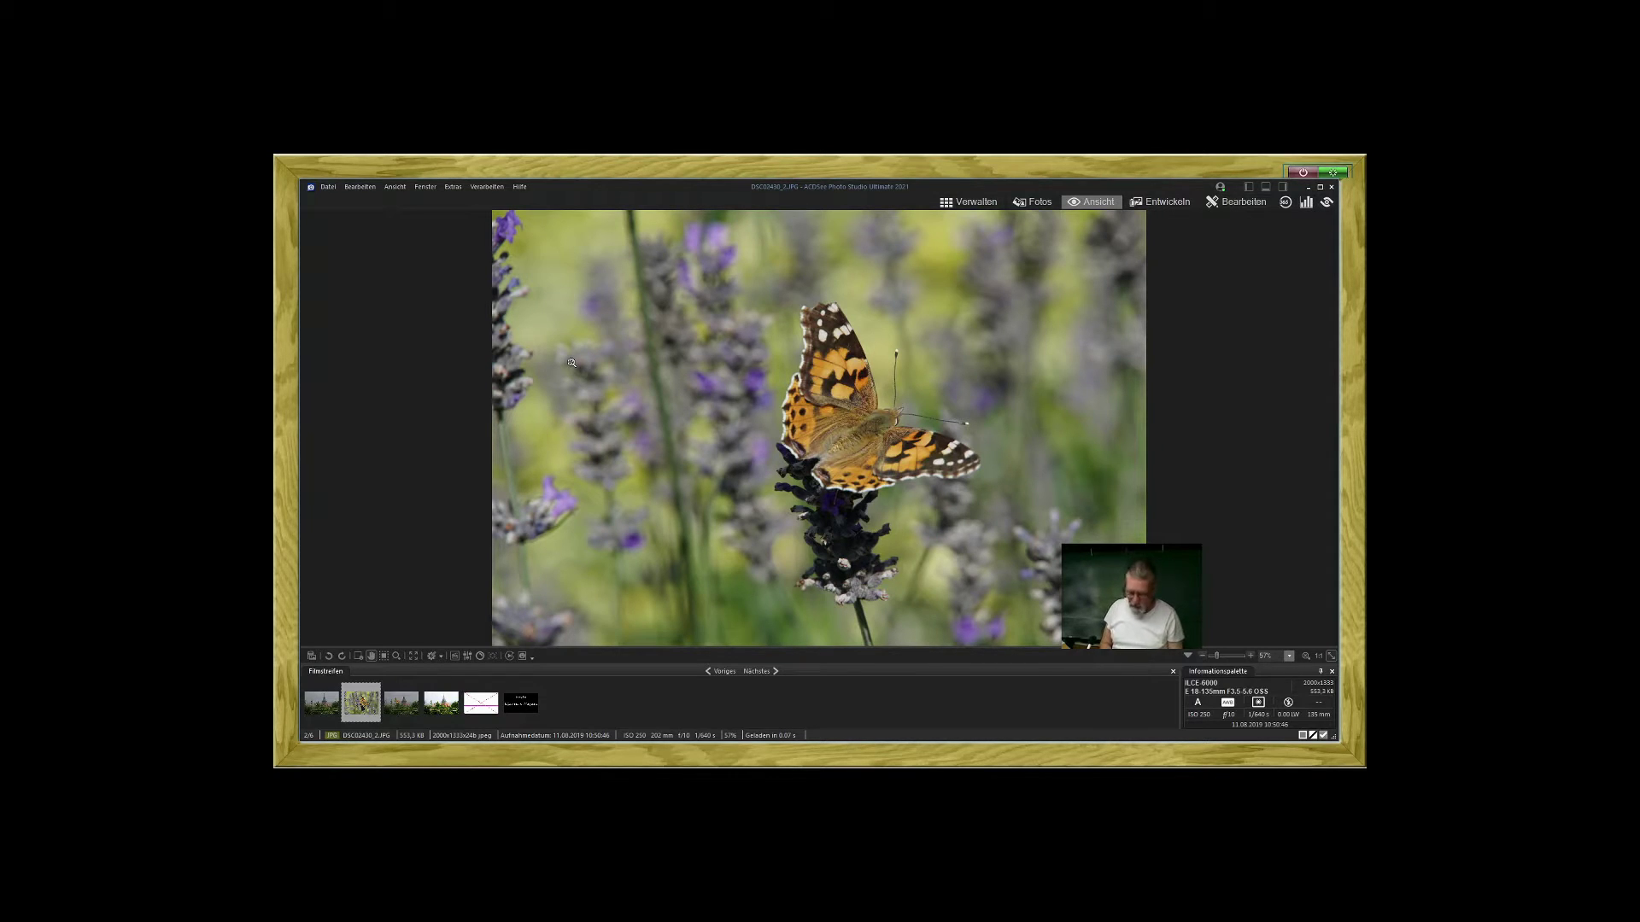
scroll(572, 362, down, 1)
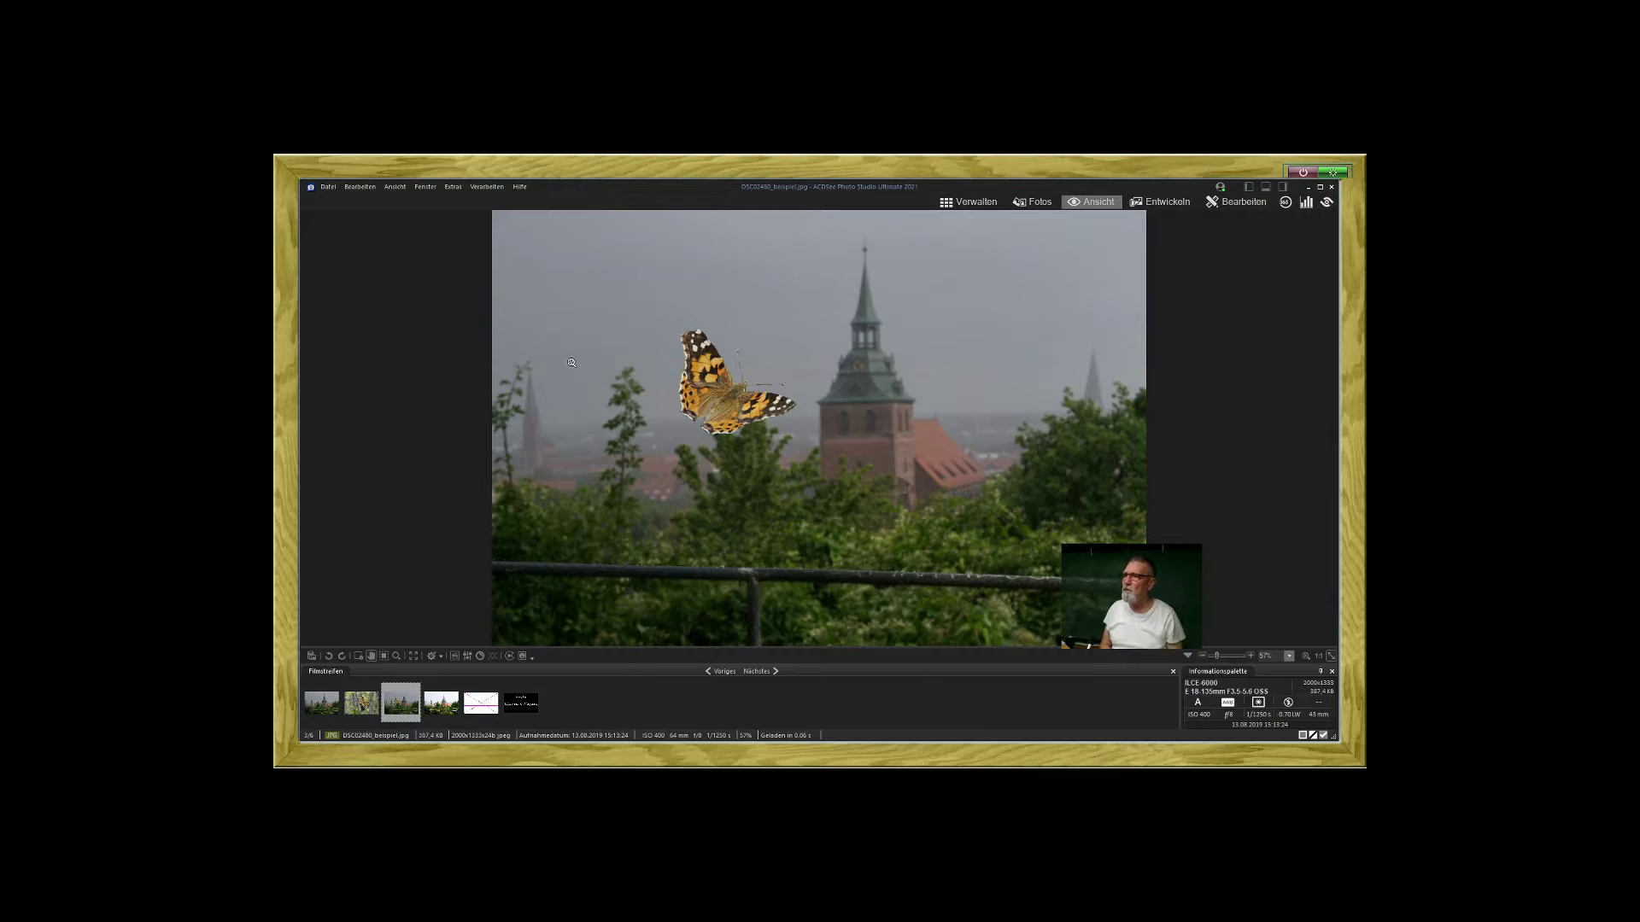
scroll(572, 362, down, 1)
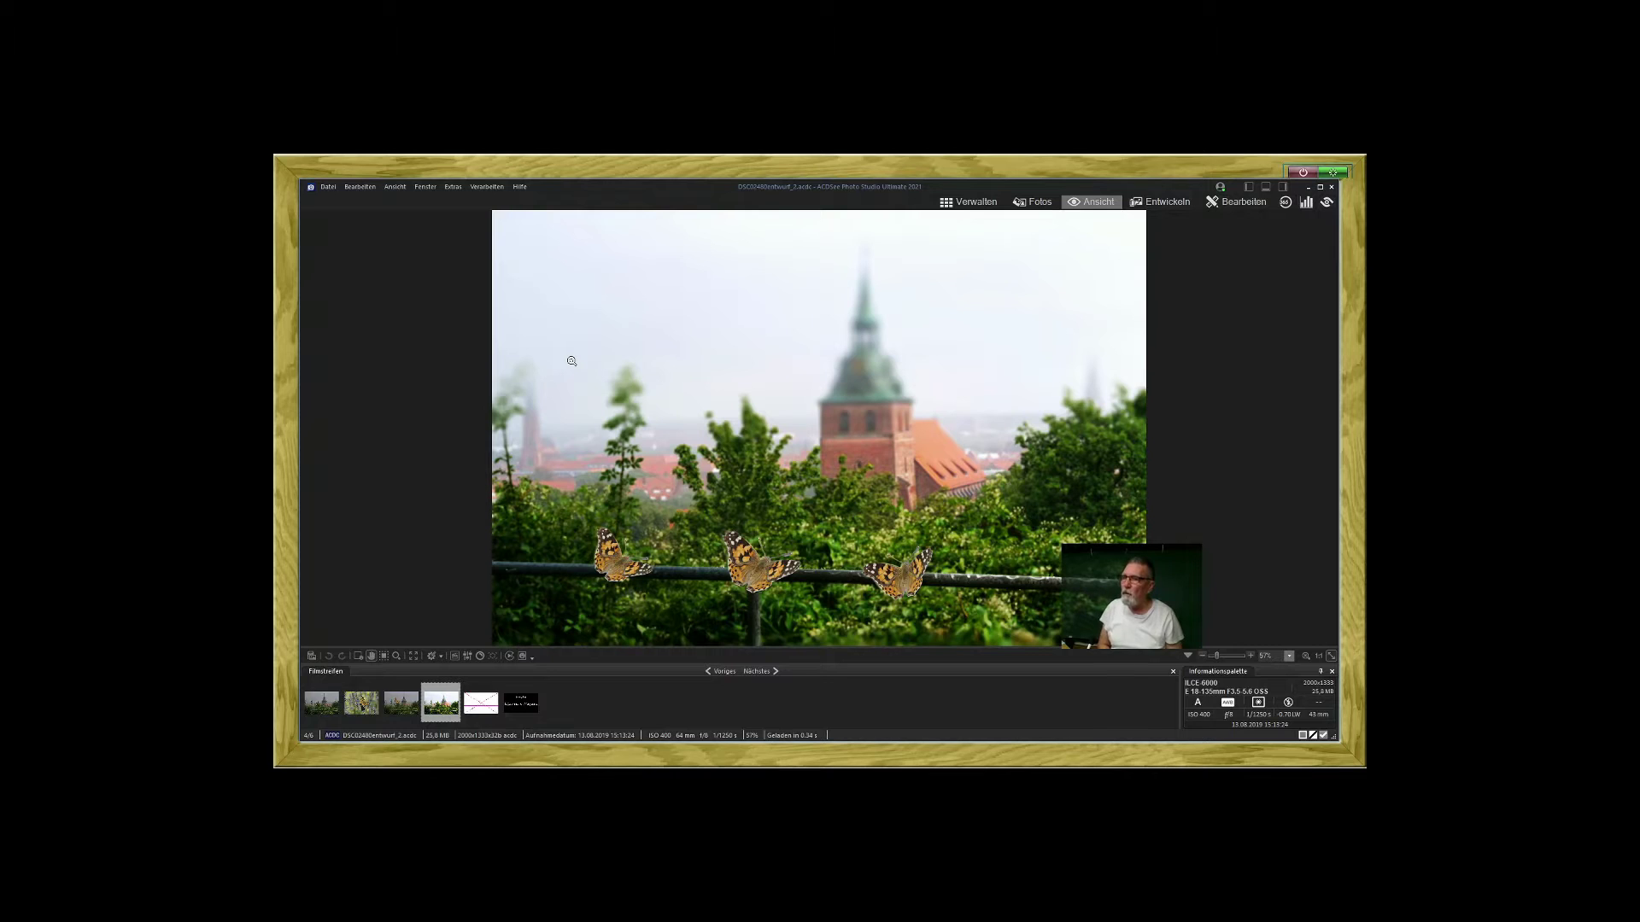
double_click(571, 361)
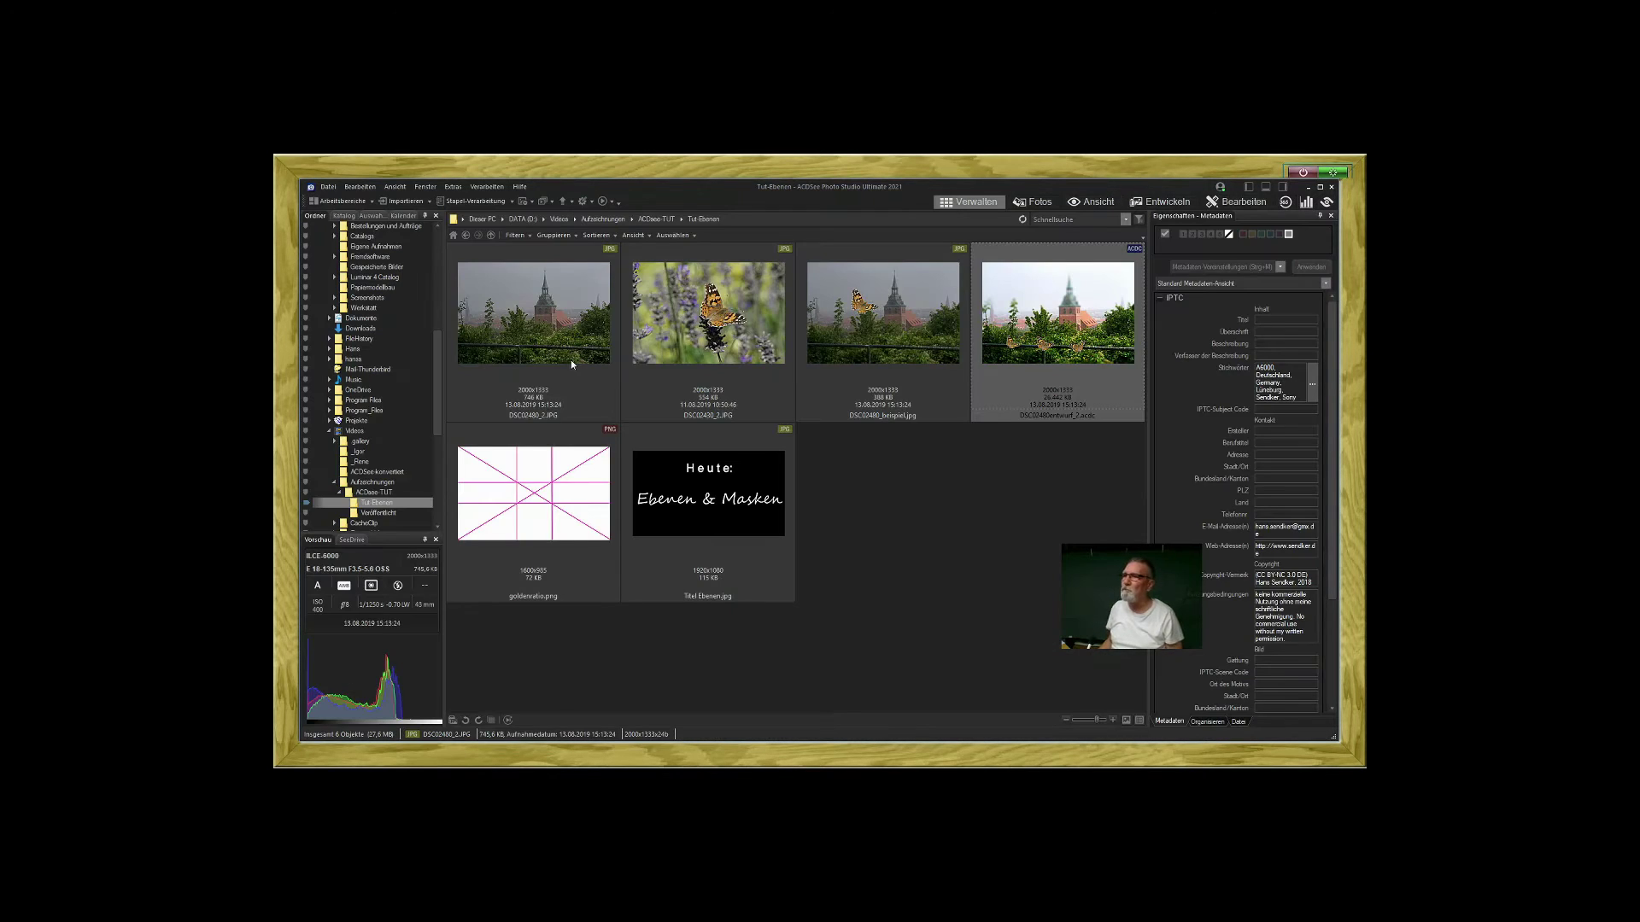
- Open the church tower photo DSC02480_2.JPG for editing and look at the dialog for importing an image as a layer
click(551, 341)
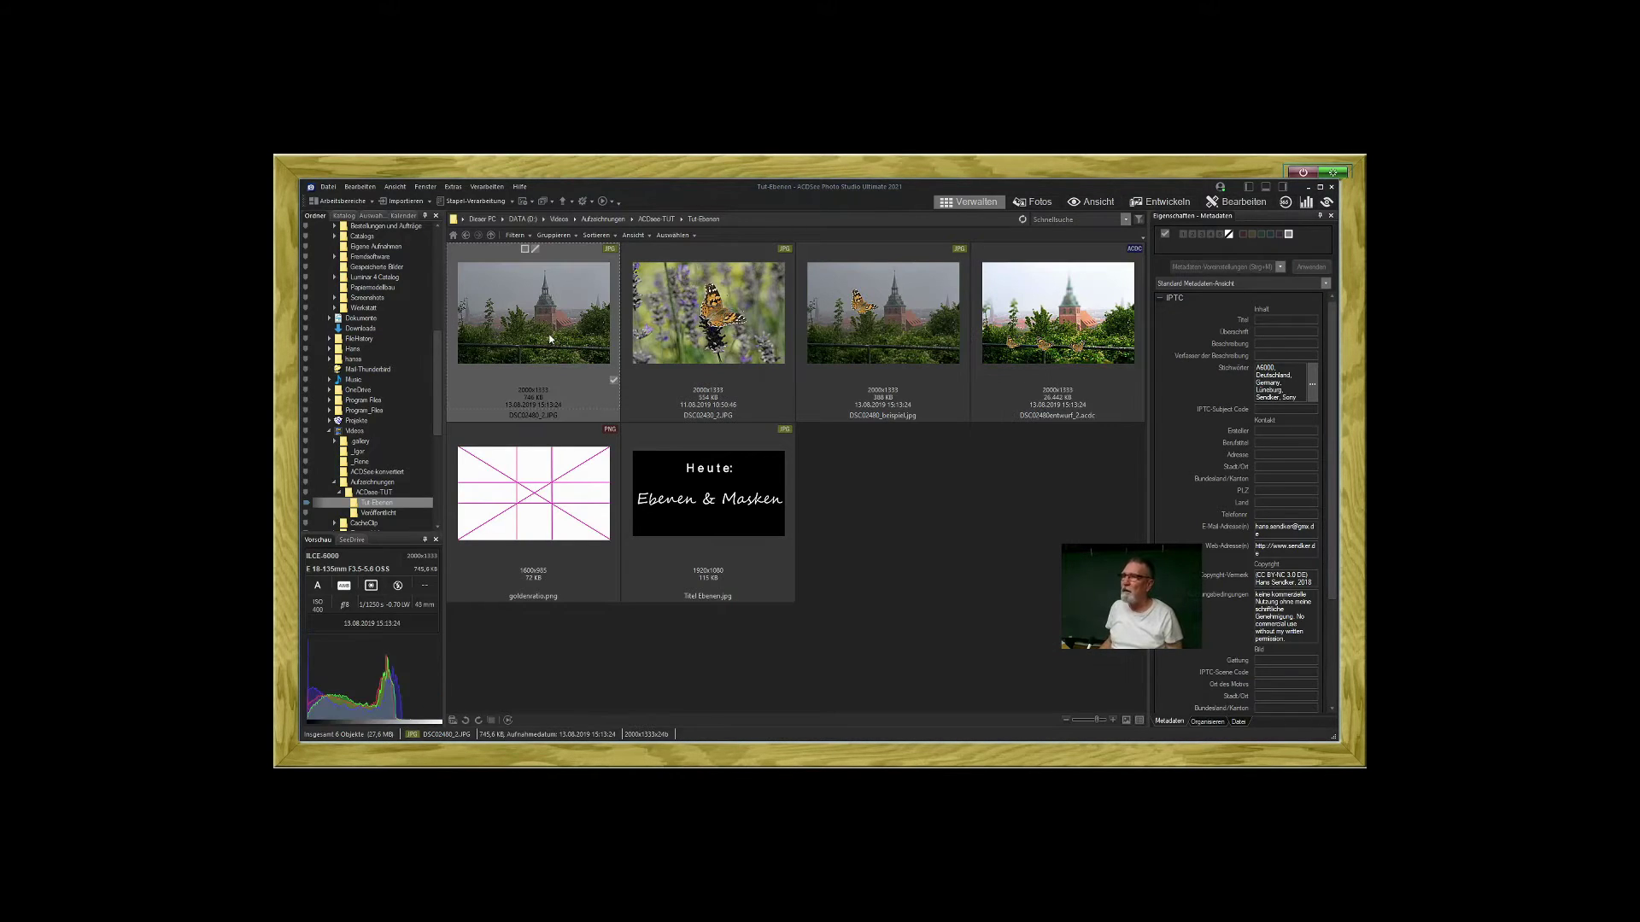
click(1259, 203)
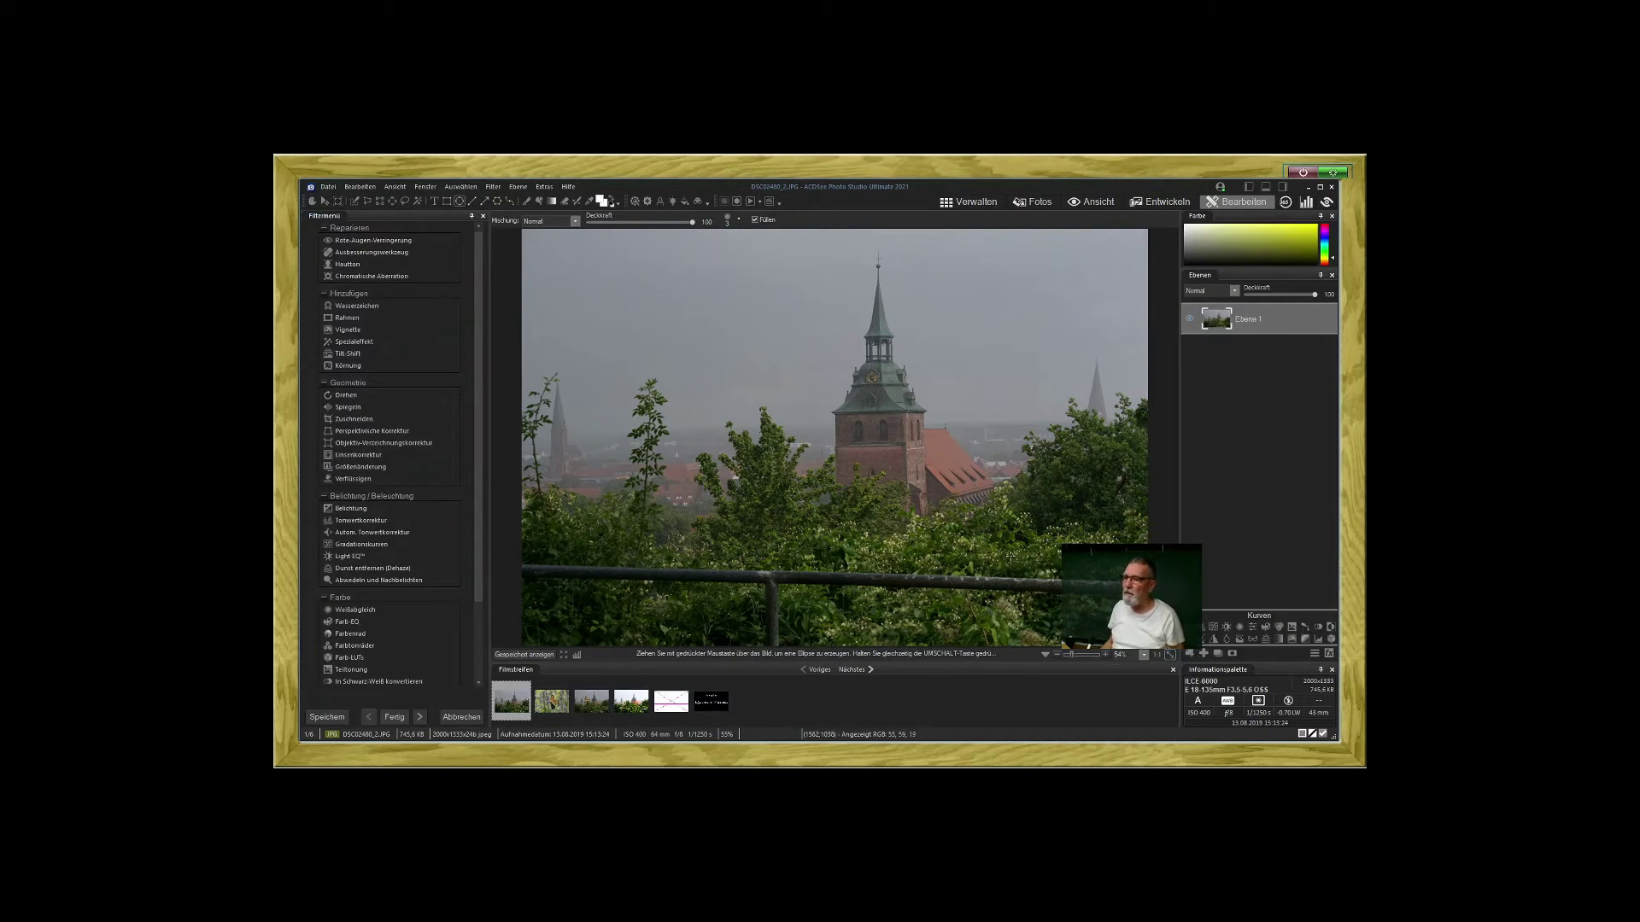
click(1190, 654)
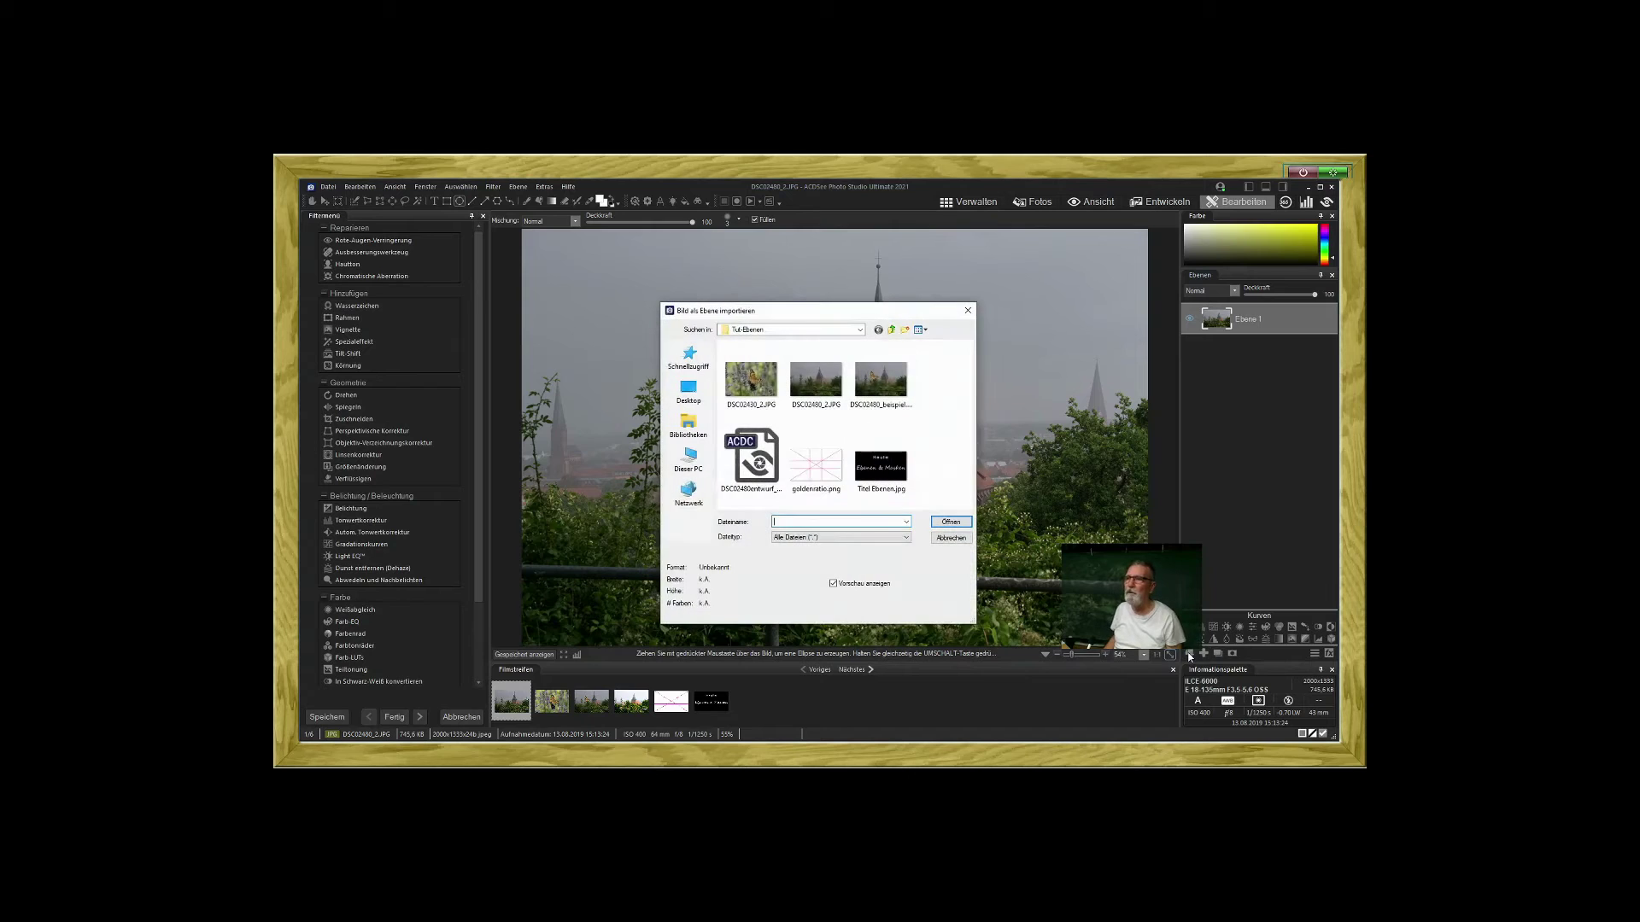
click(965, 316)
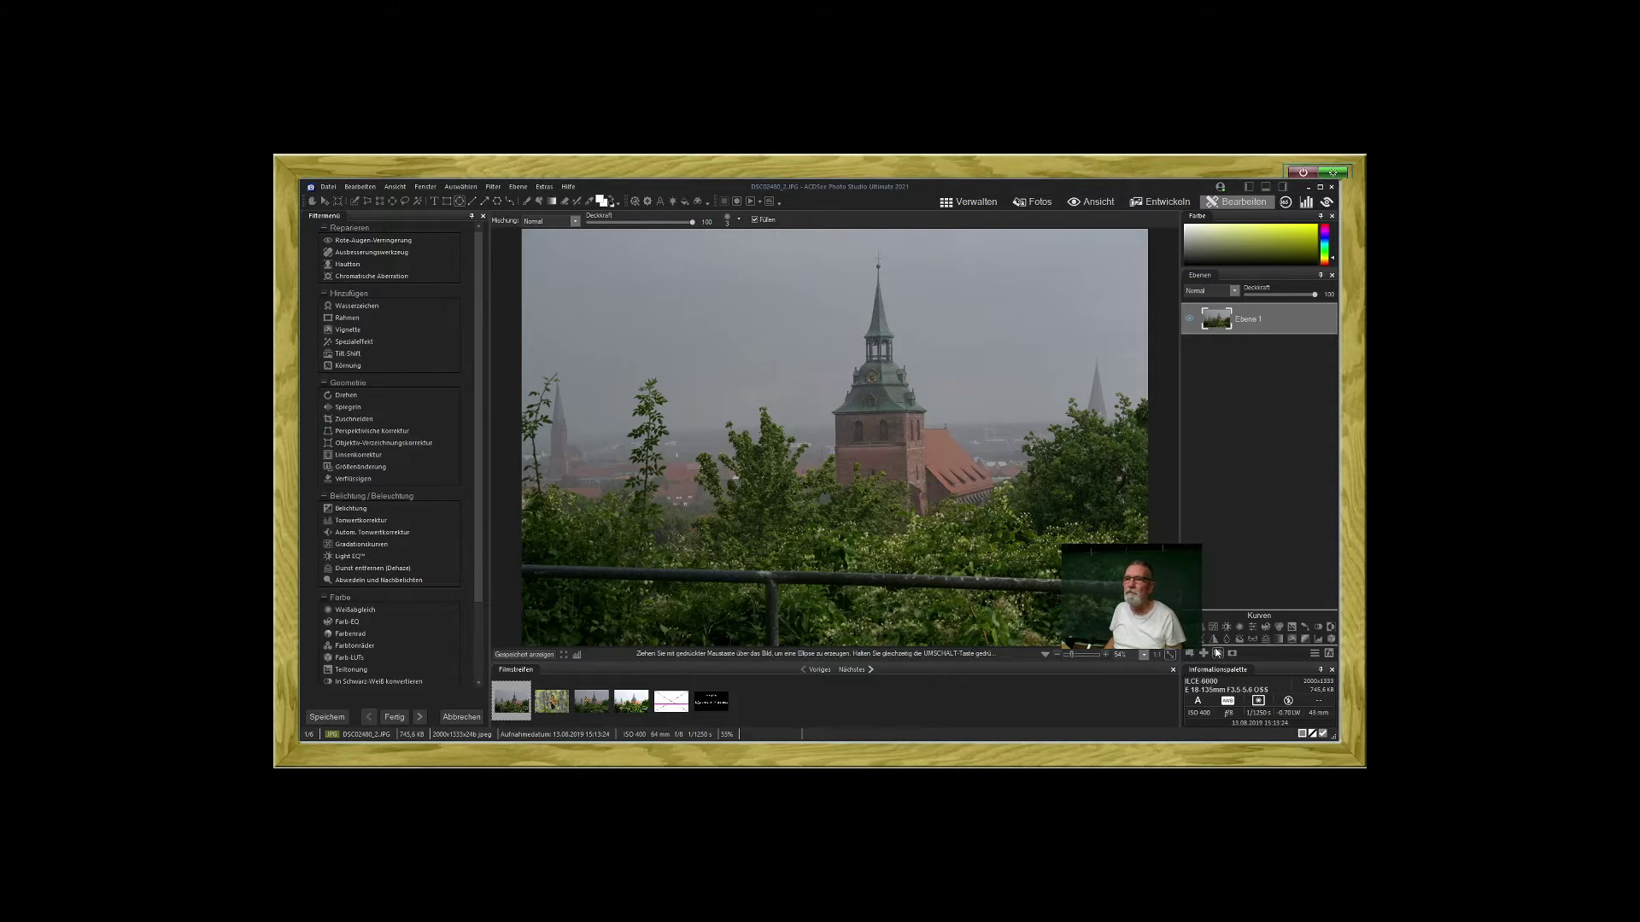
- Duplicate the tower photo's base layer and add the butterfly photo as a new layer on top
click(1220, 653)
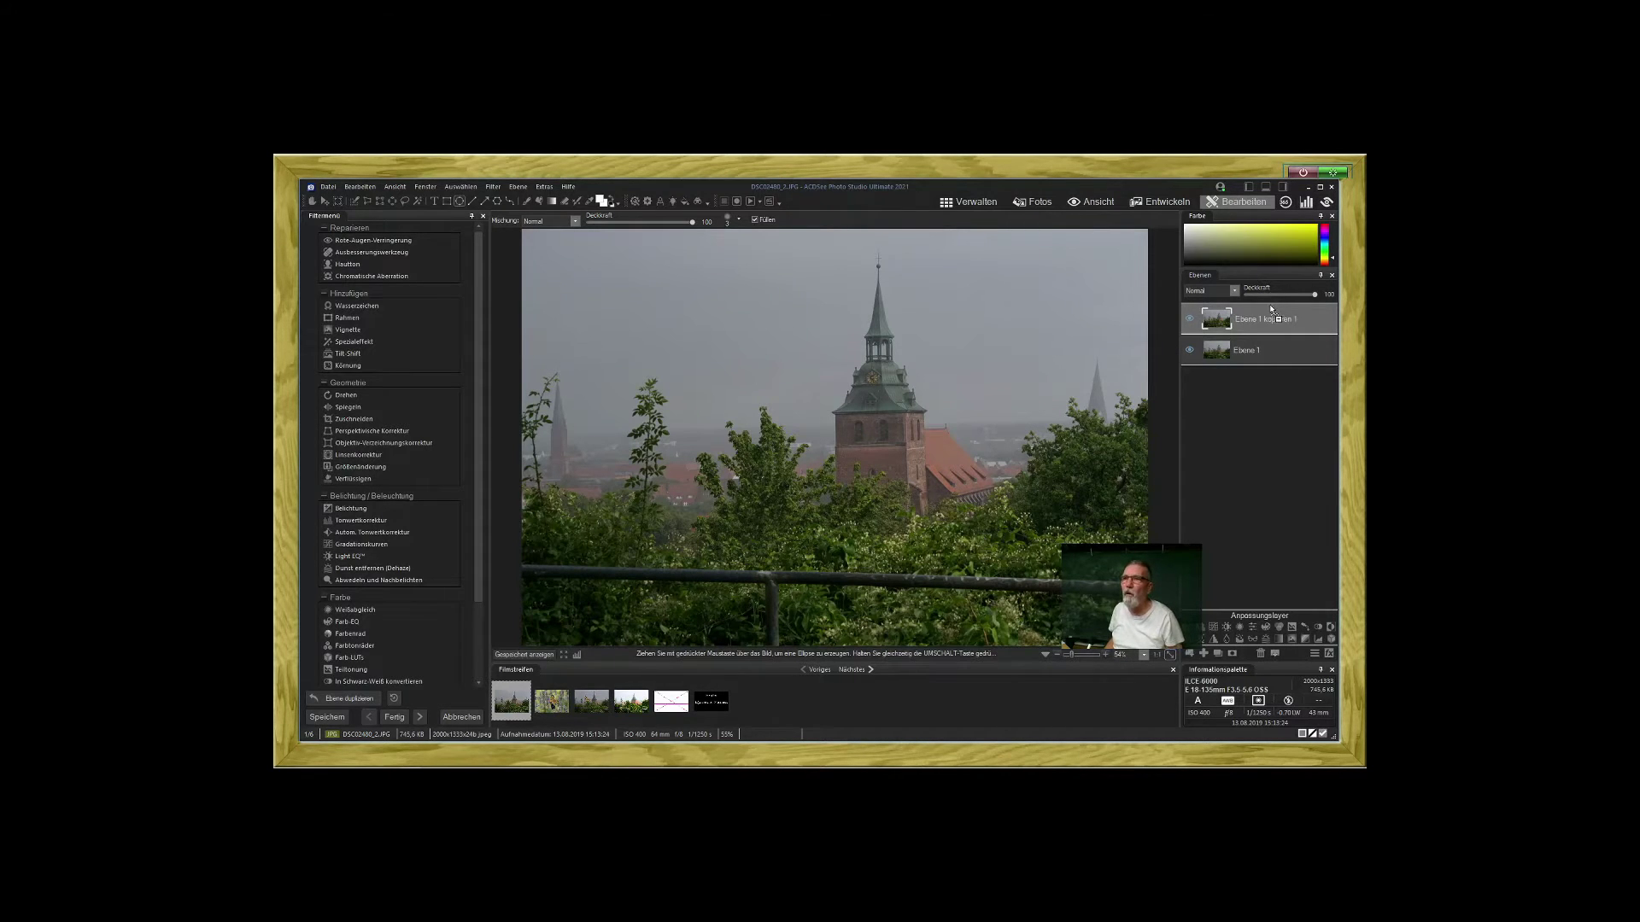
key(ctrl+v)
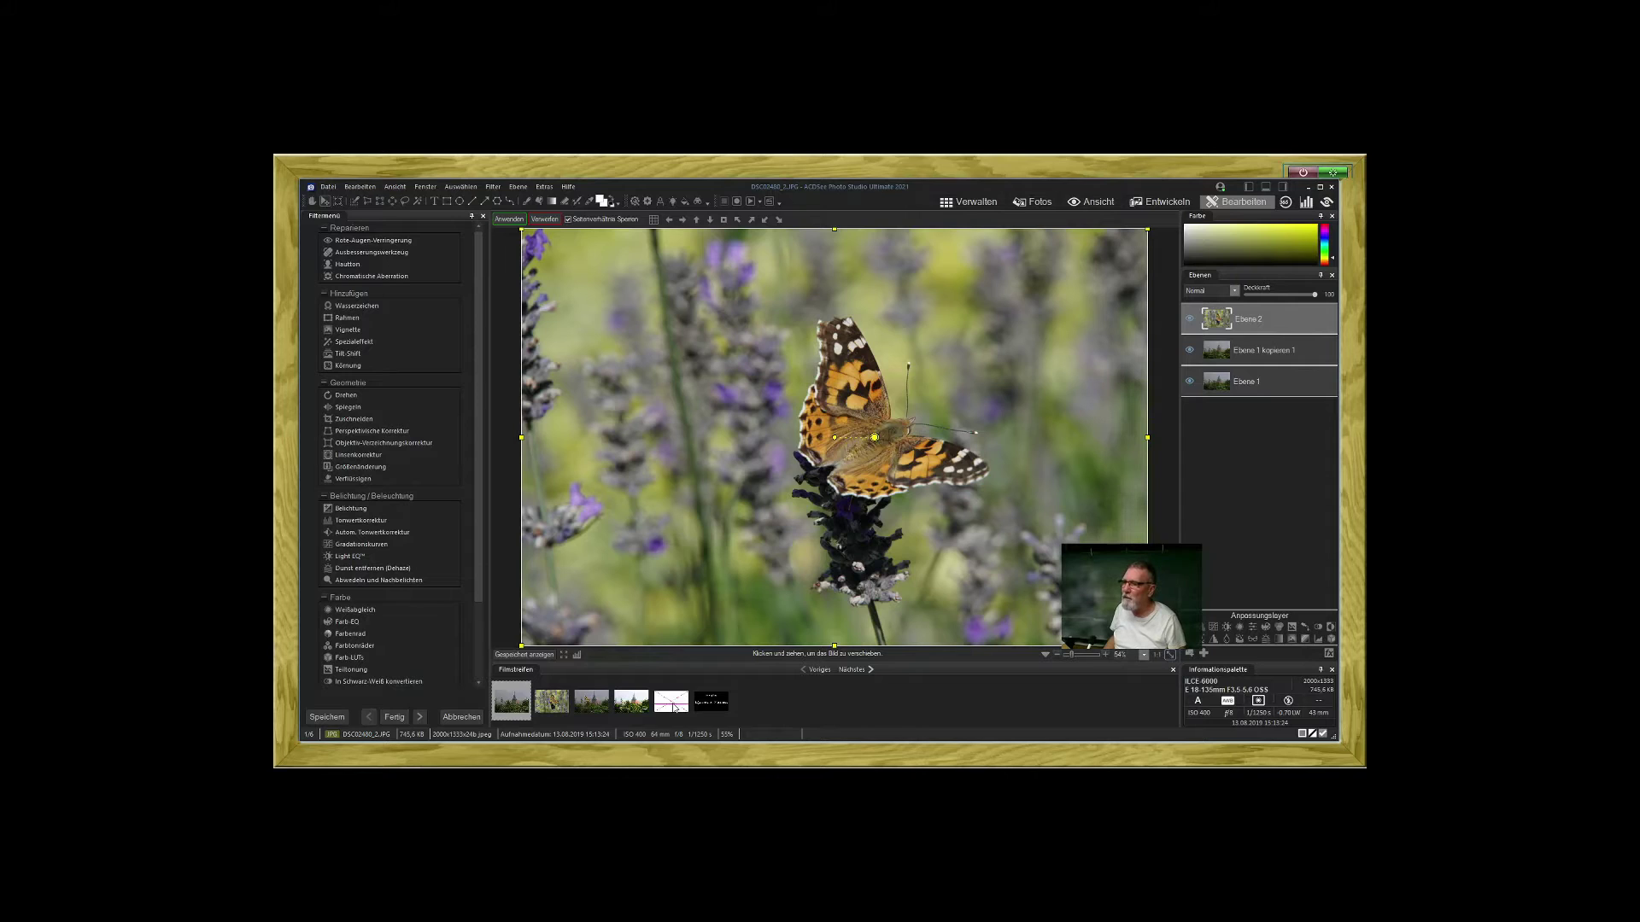
- Add the goldenratio.png grid as the top layer, scale it to the full image width and centre it vertically
drag(675, 707, 1288, 307)
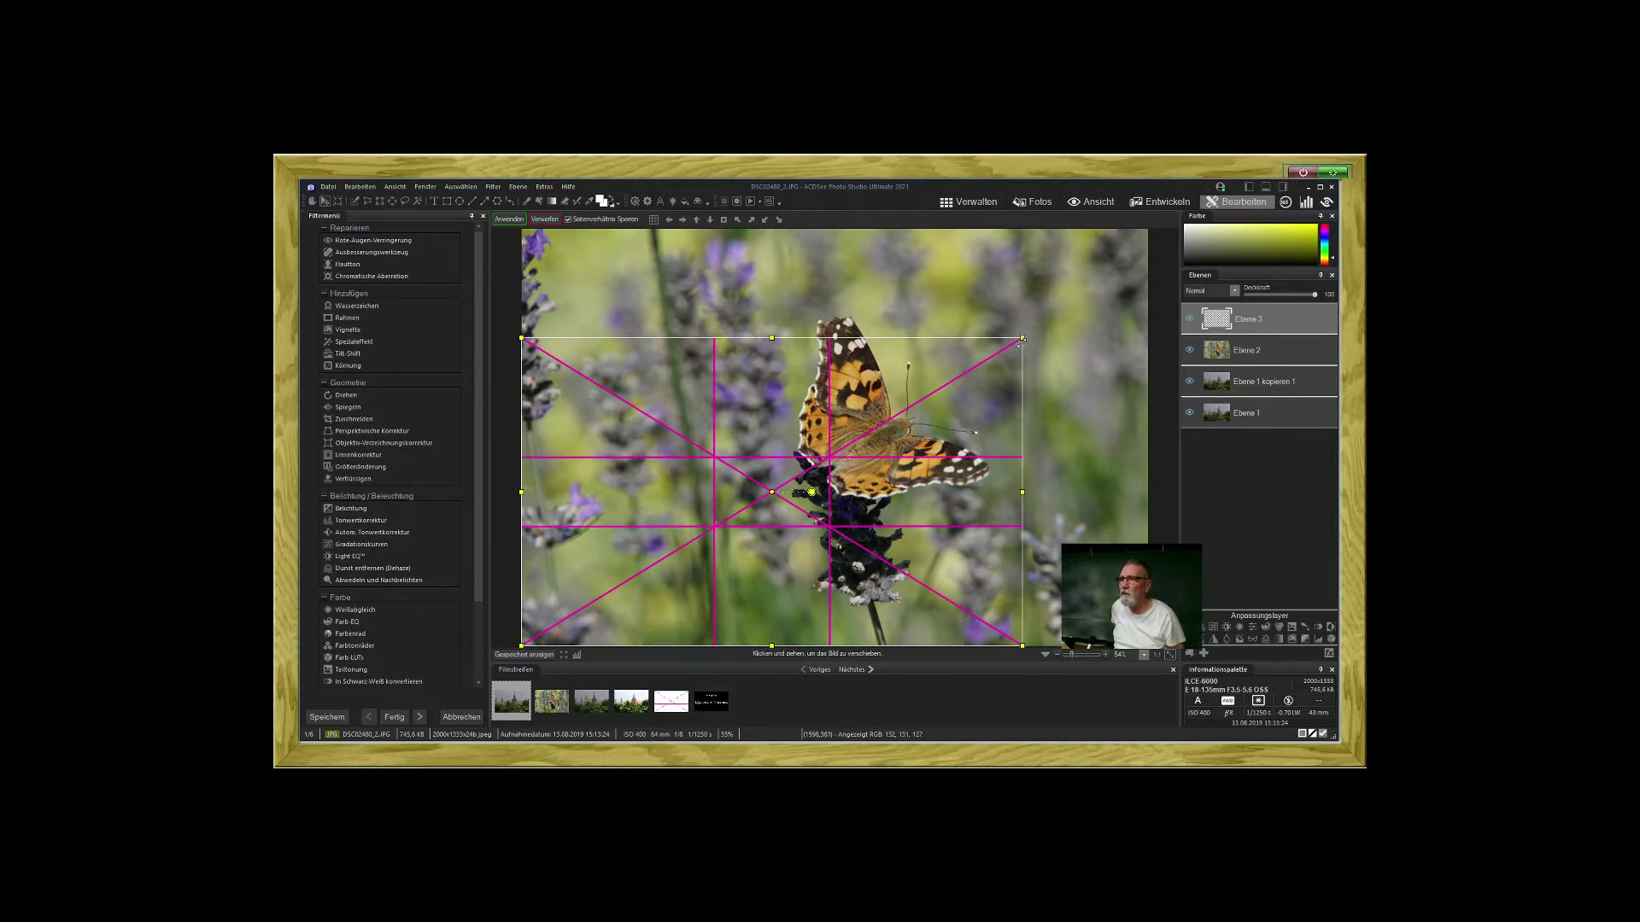
drag(1022, 336, 1146, 241)
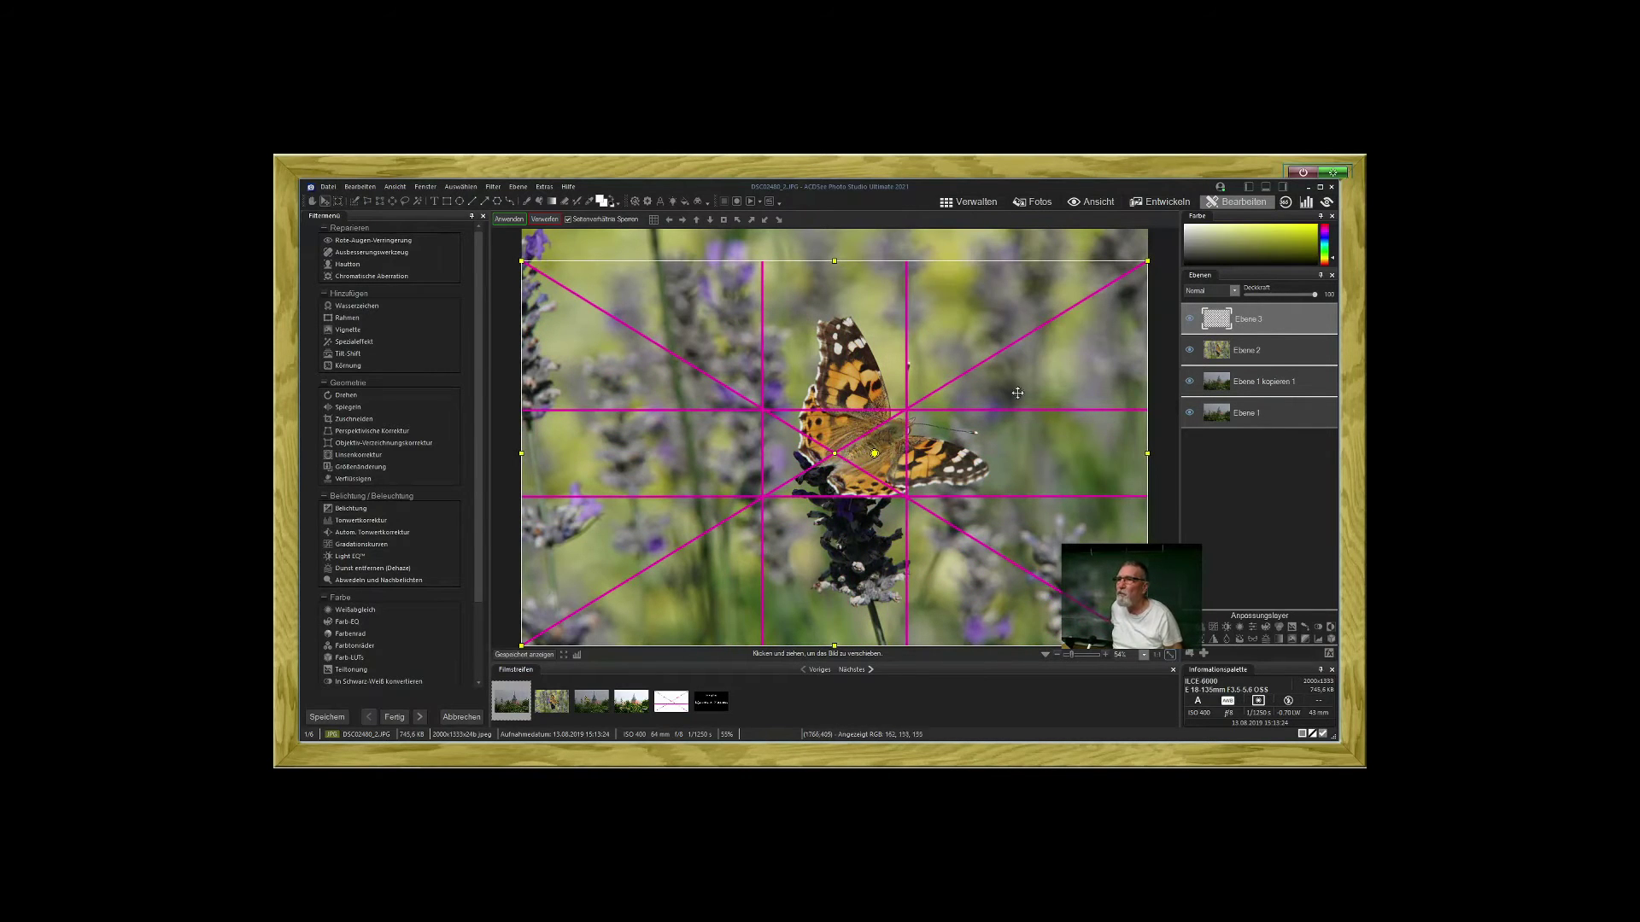
drag(993, 423, 997, 408)
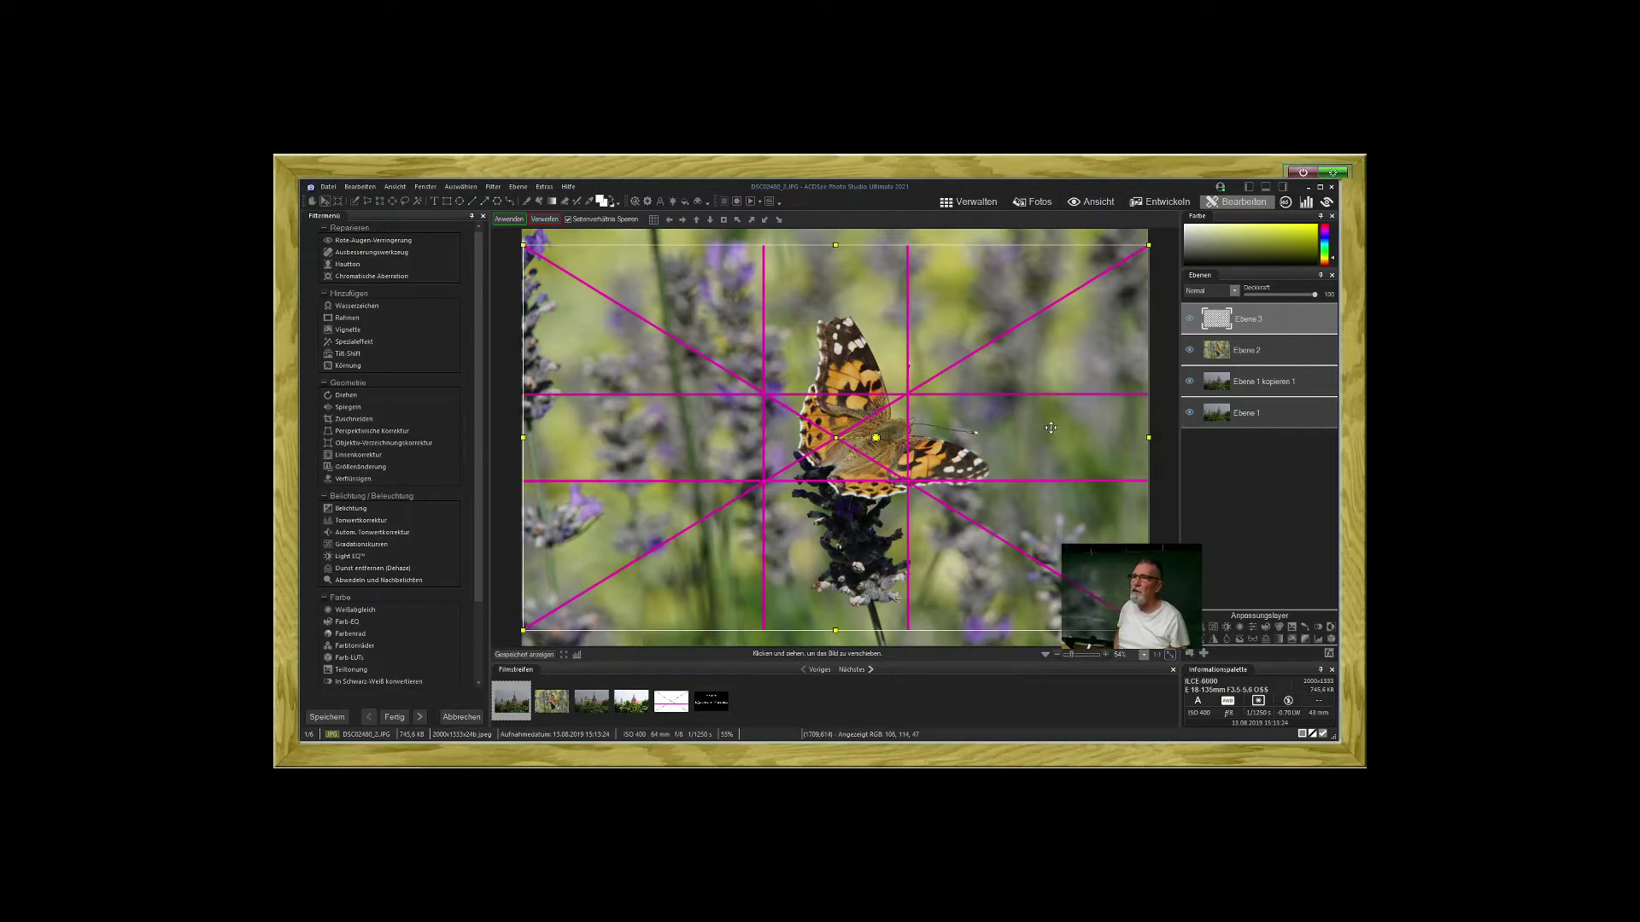
- Rename the butterfly photo's layer as "Schmetterling"
click(1253, 359)
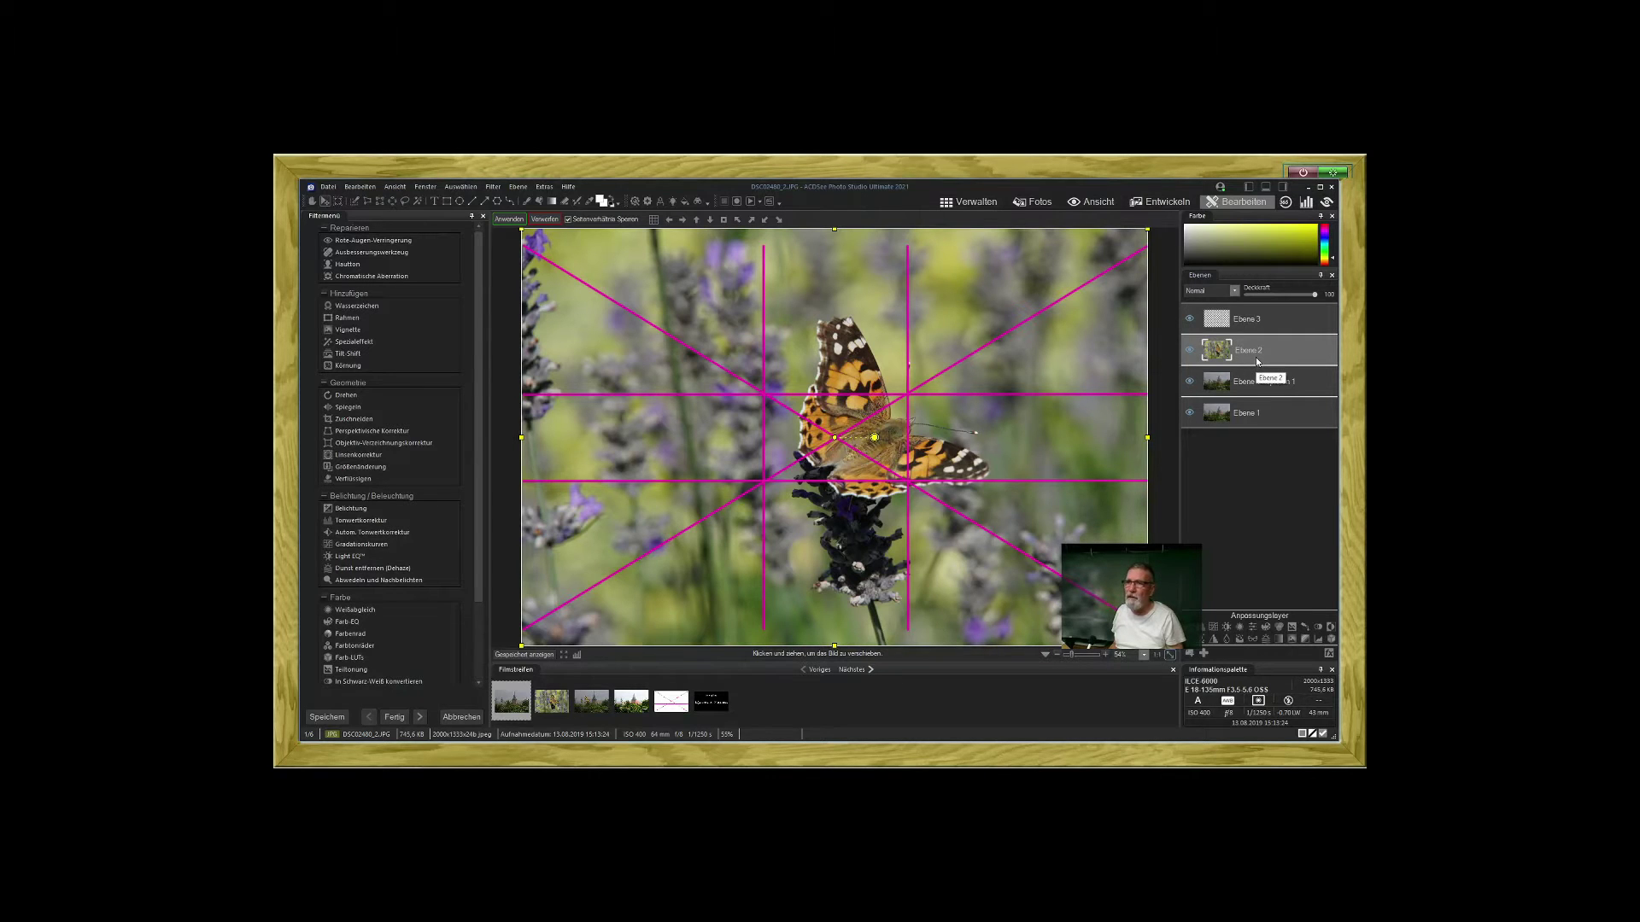
right_click(1256, 362)
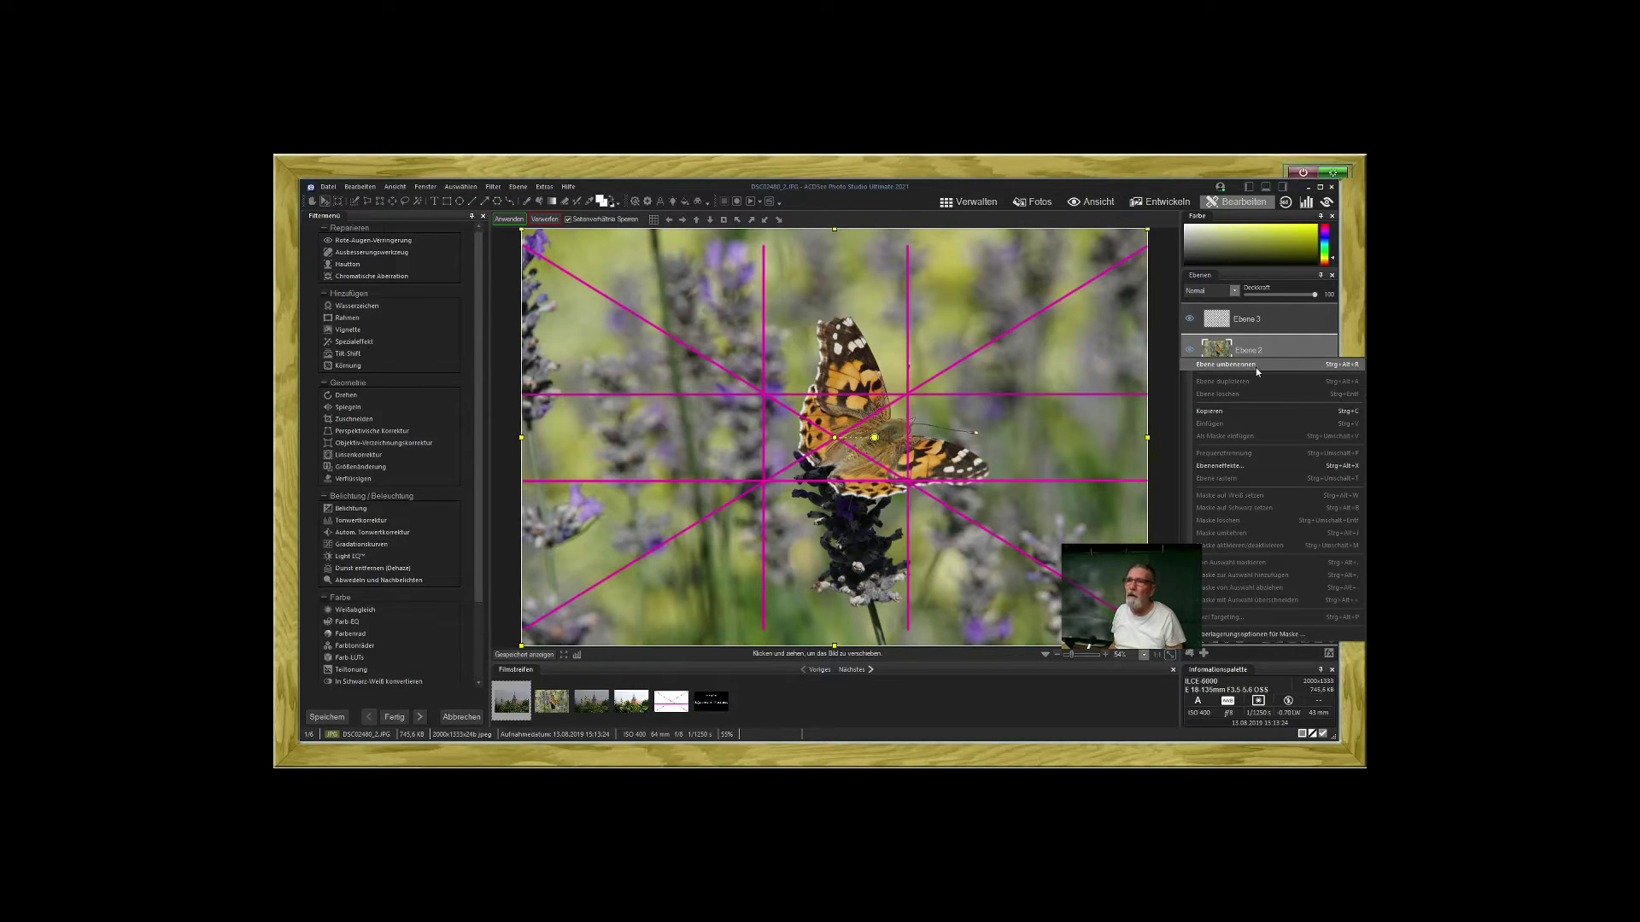
click(1255, 365)
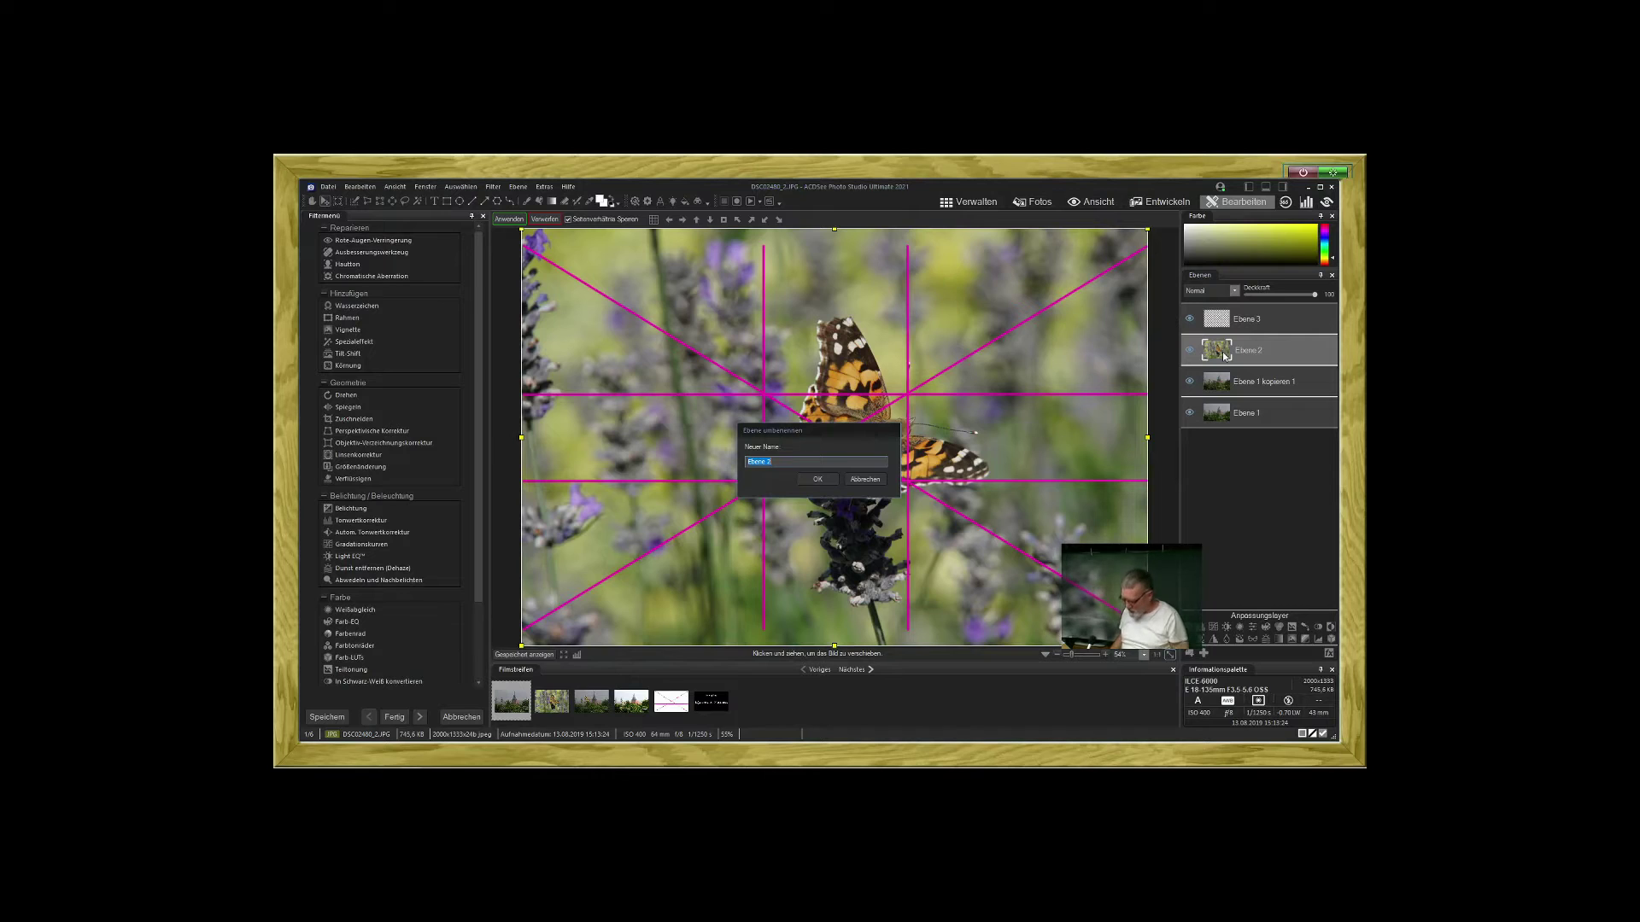
text(Schm)
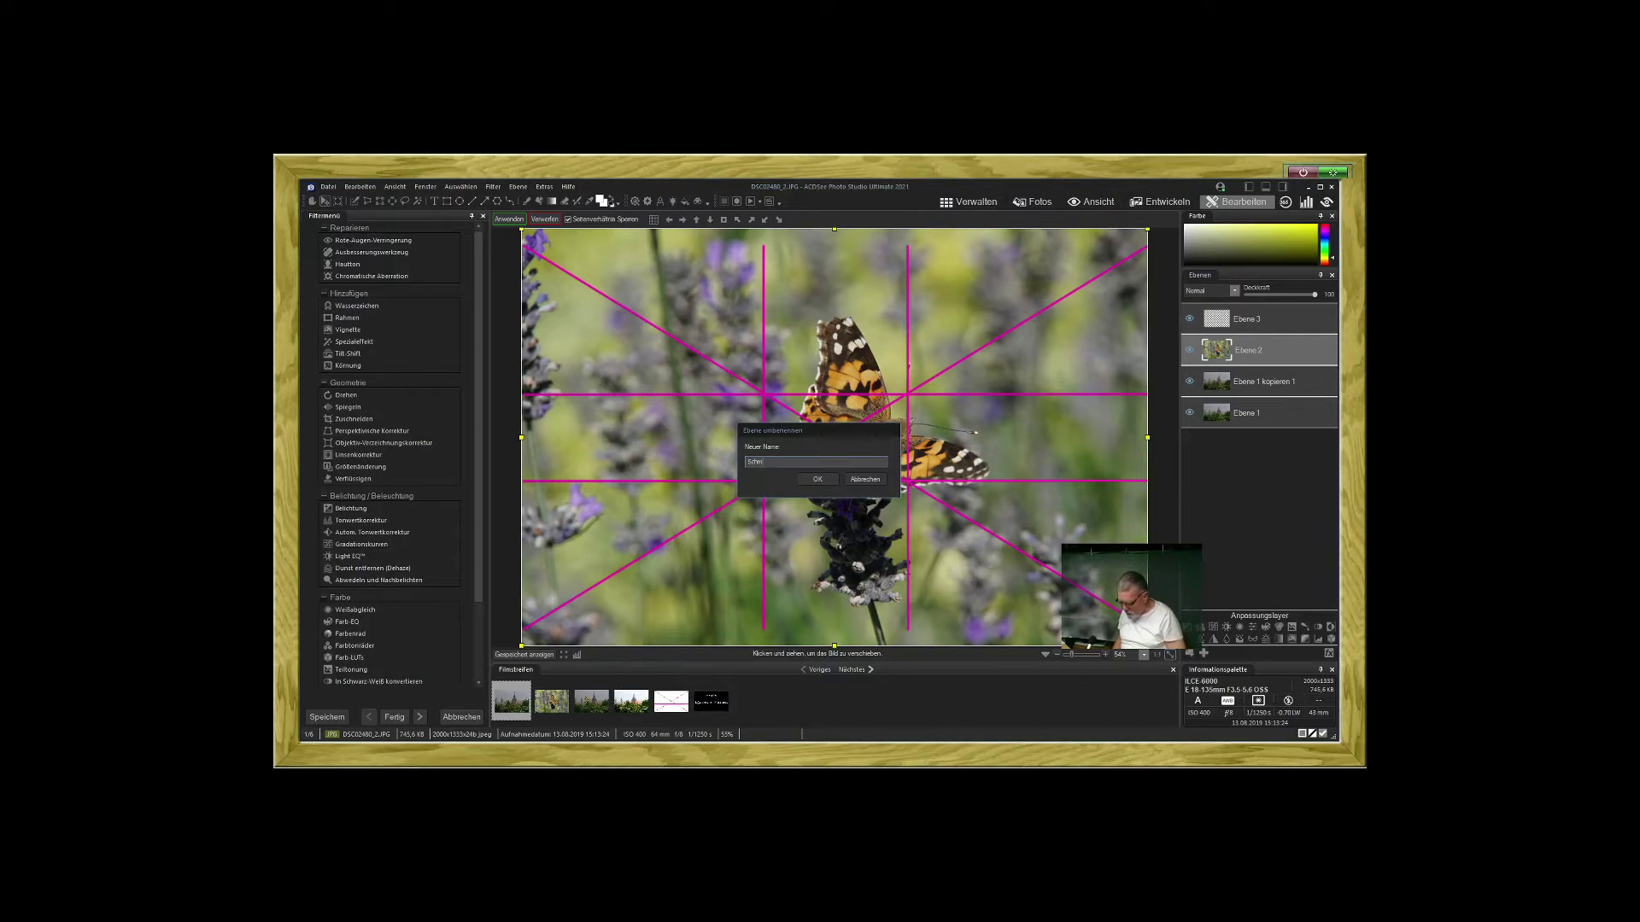
text(etterl)
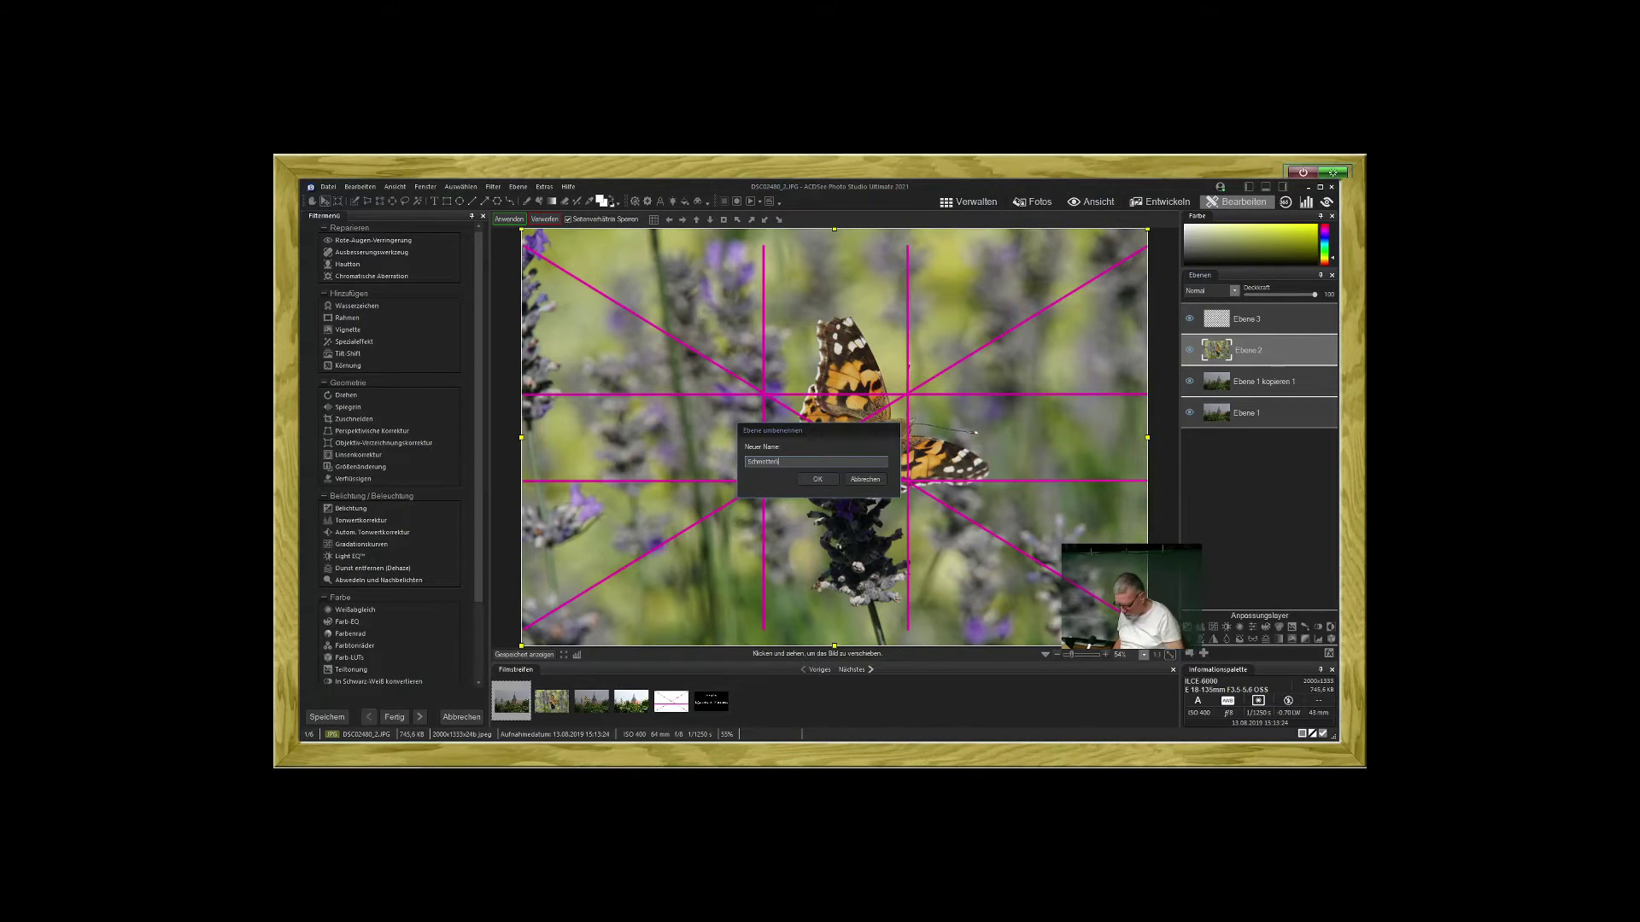
text(ing)
key(Return)
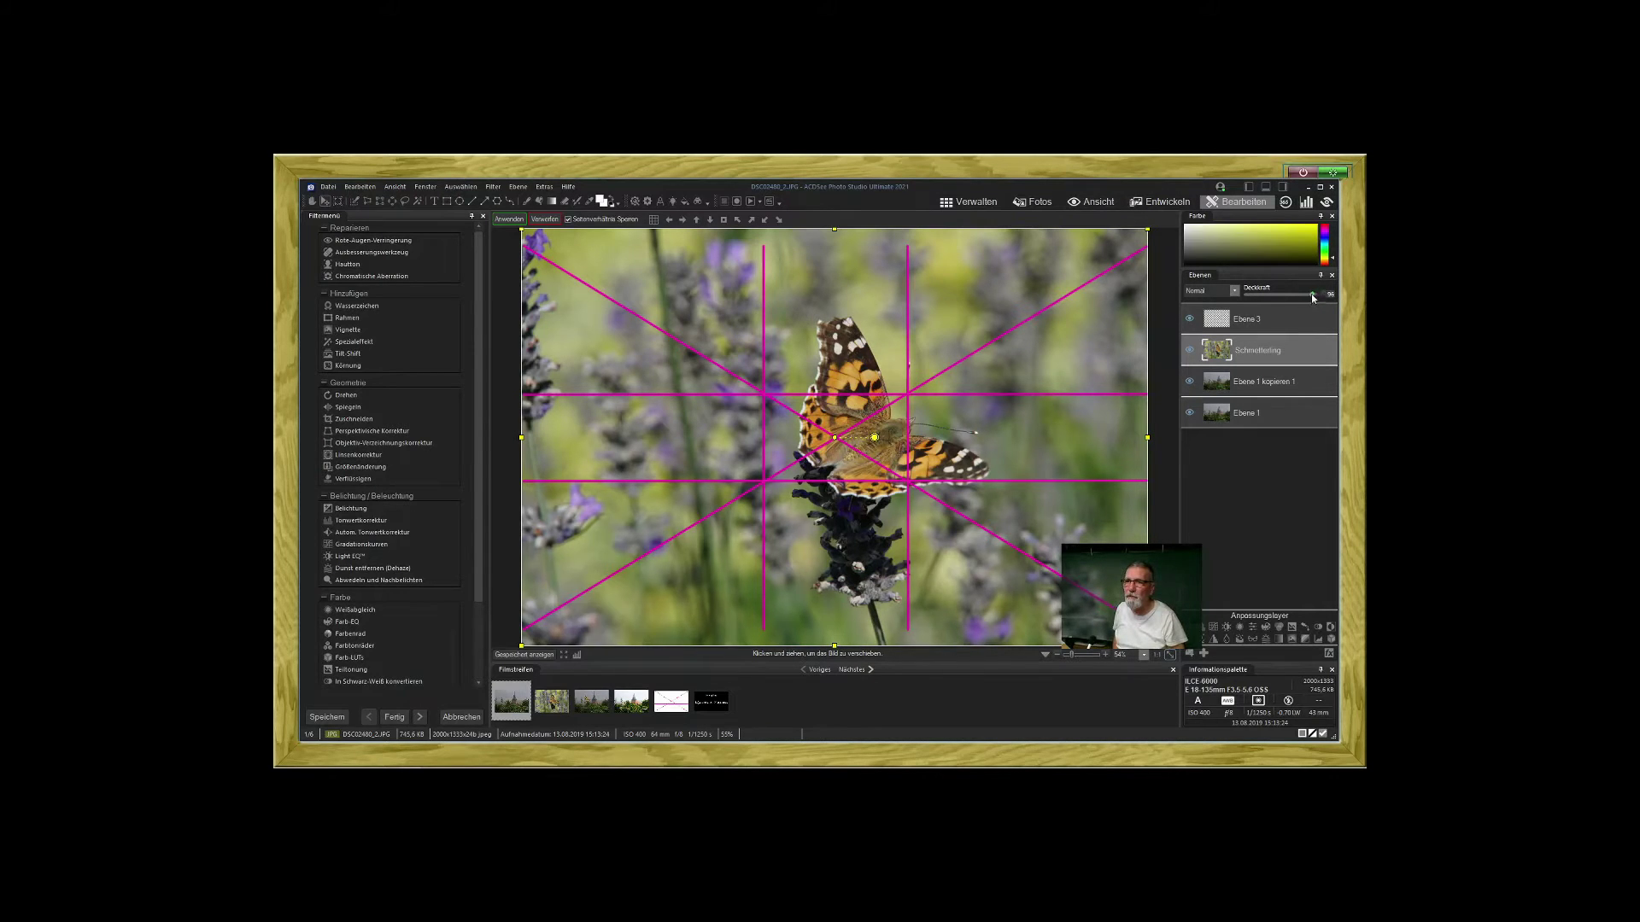
- With reduced opacity, shrink the Schmetterling layer to about 40% of the image width and place the butterfly on the grid's upper-left intersection
drag(1314, 298, 1272, 299)
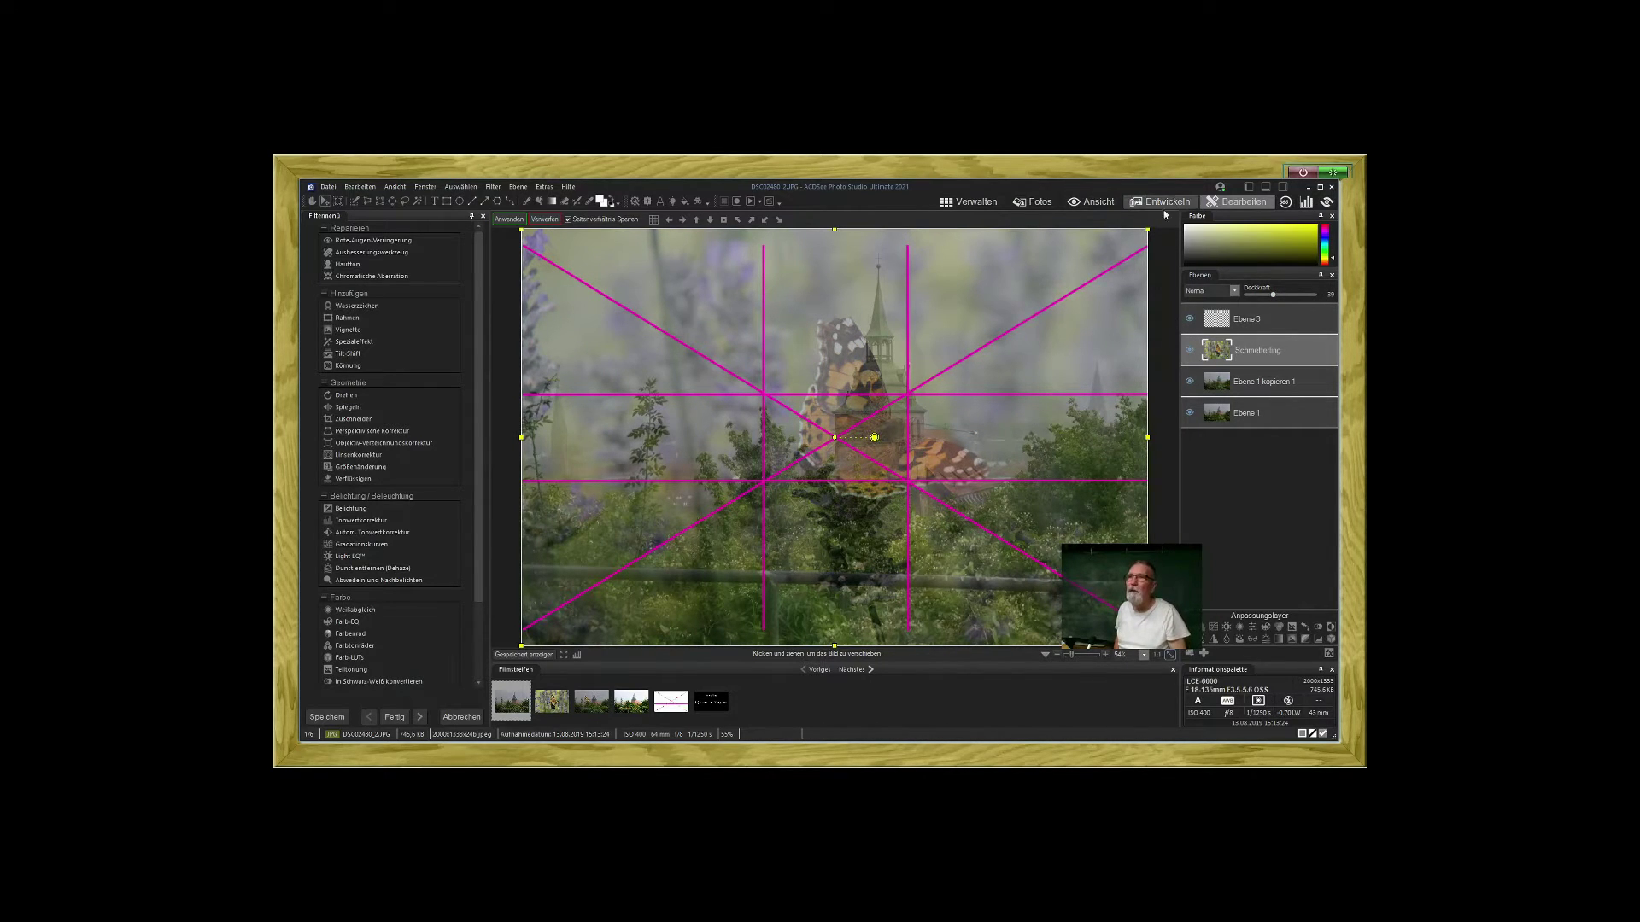
drag(1146, 231, 771, 461)
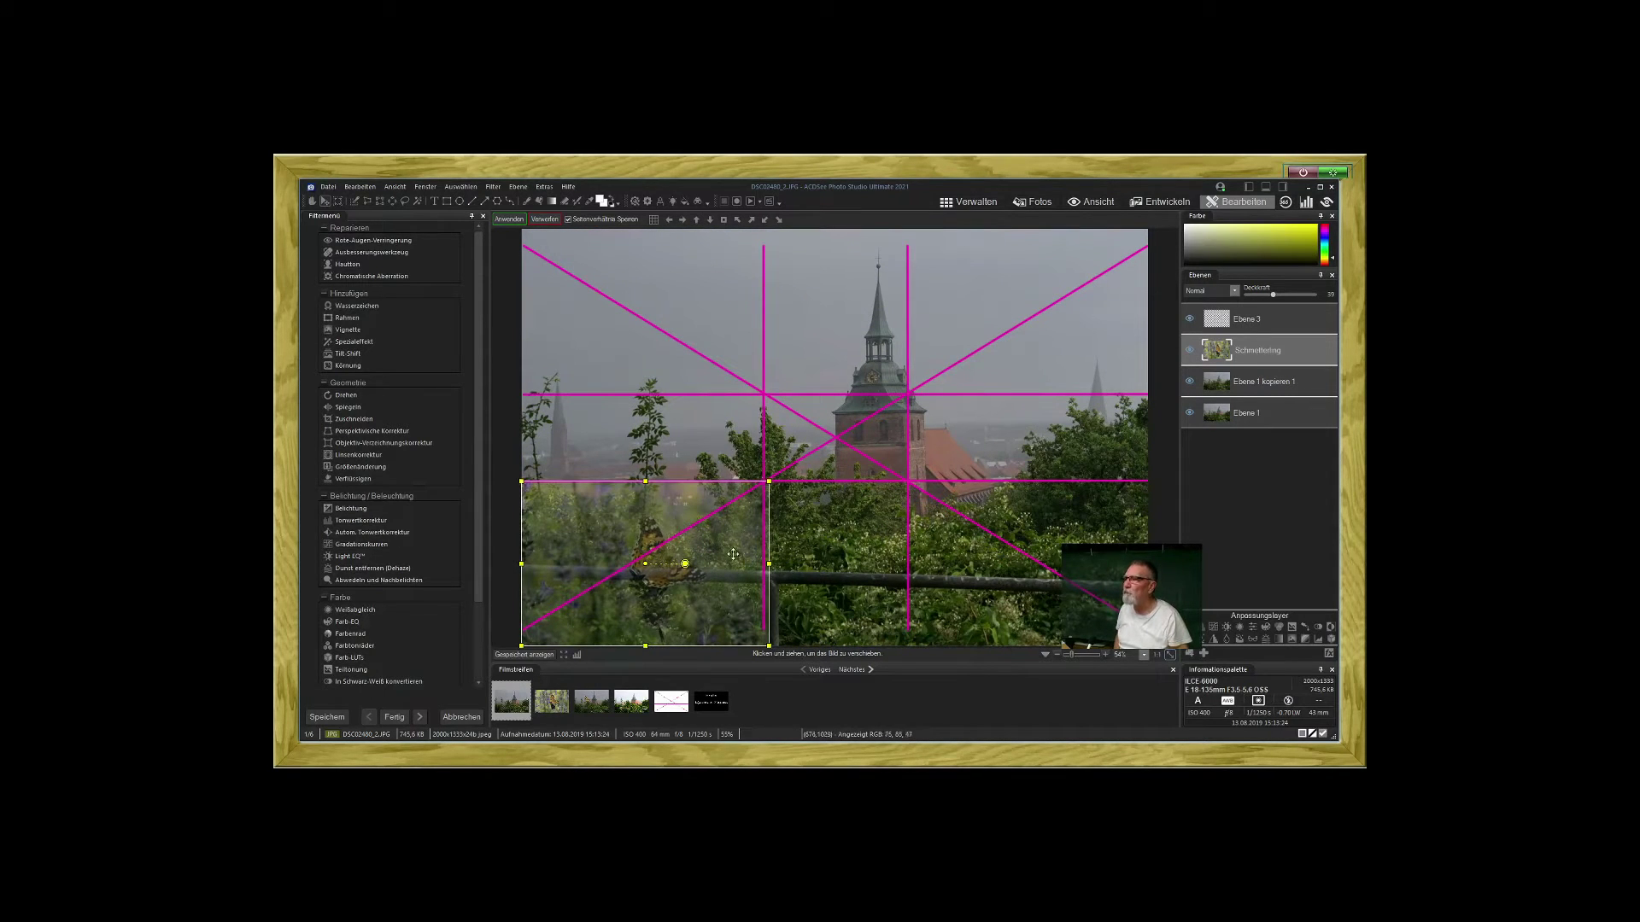
drag(739, 539, 827, 372)
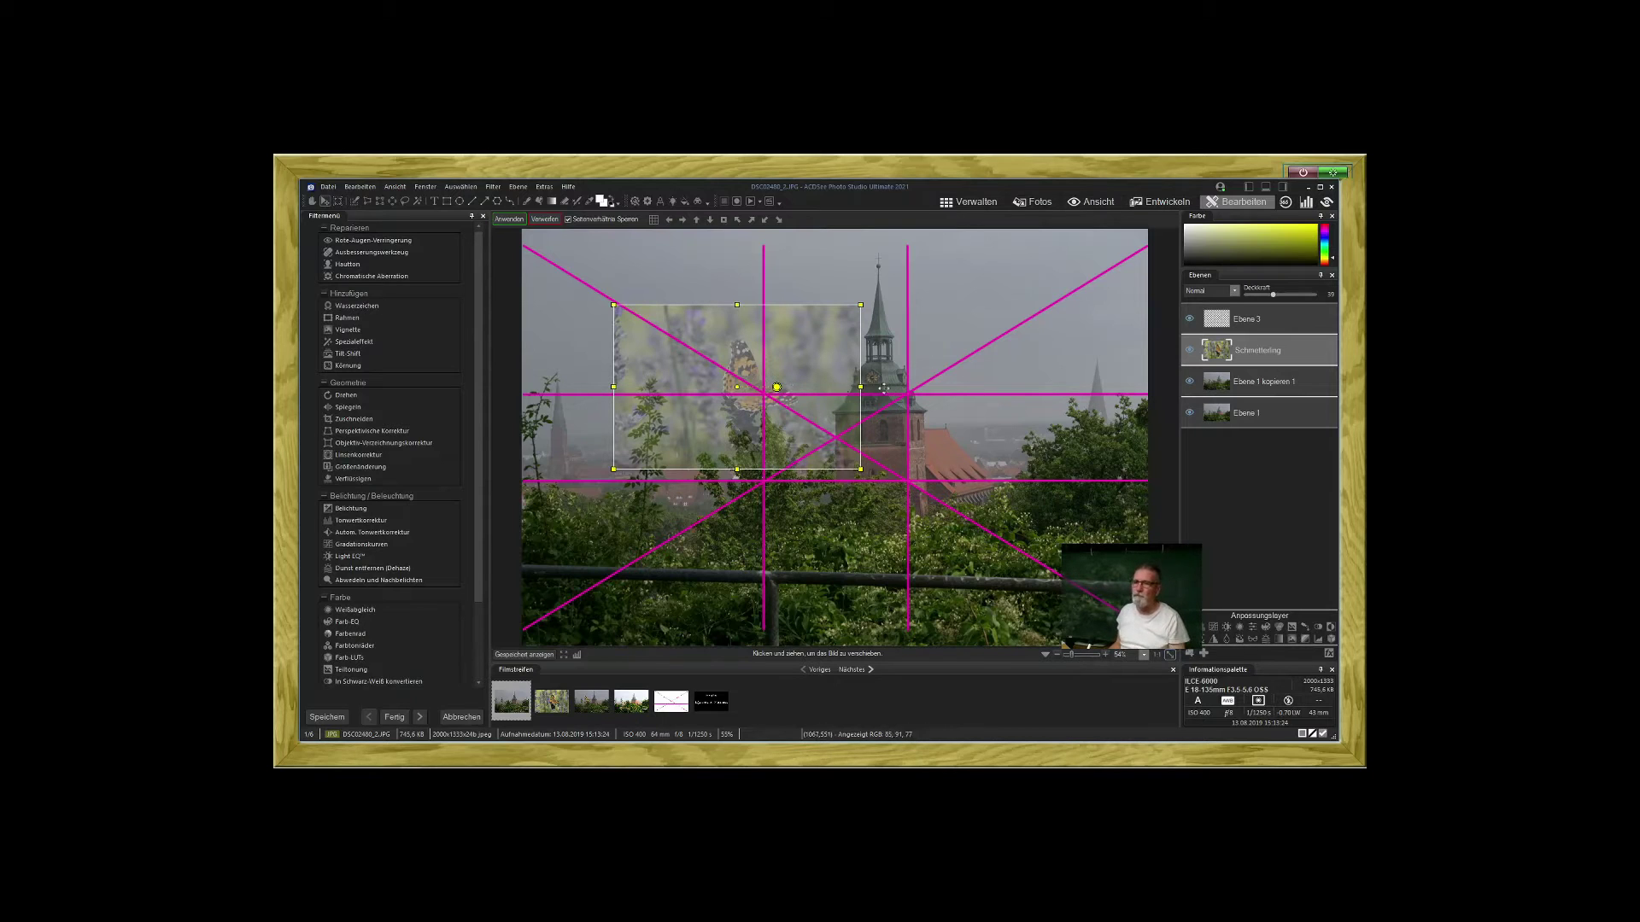
click(316, 206)
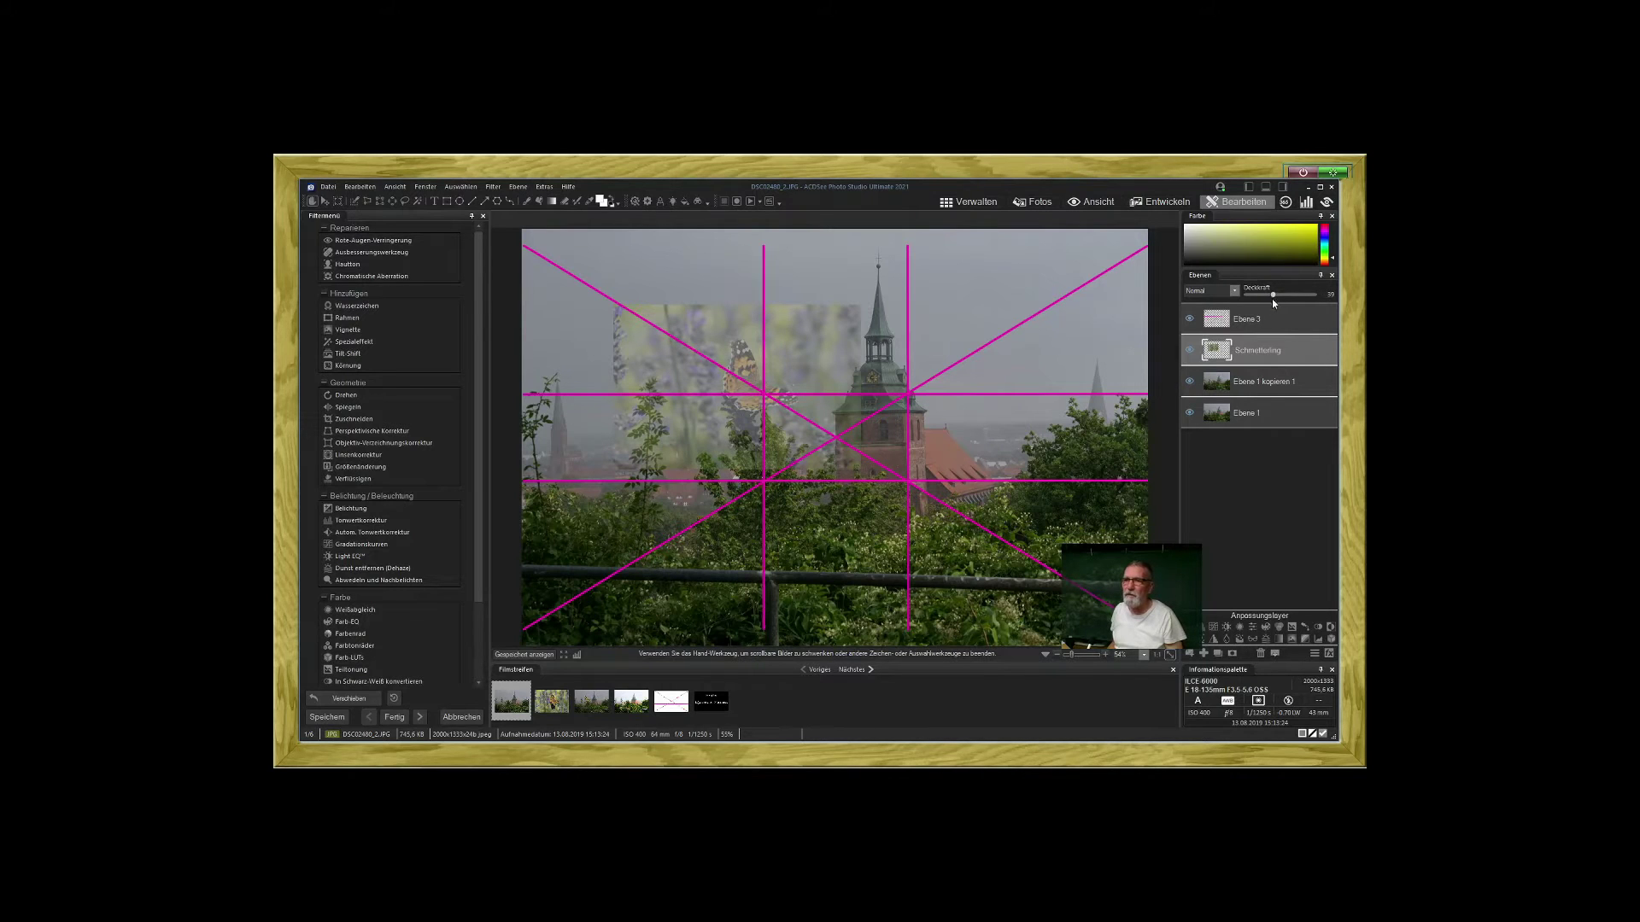
- Set the Schmetterling layer's opacity to 100 and hide the golden-ratio grid layer
drag(1282, 296, 1319, 299)
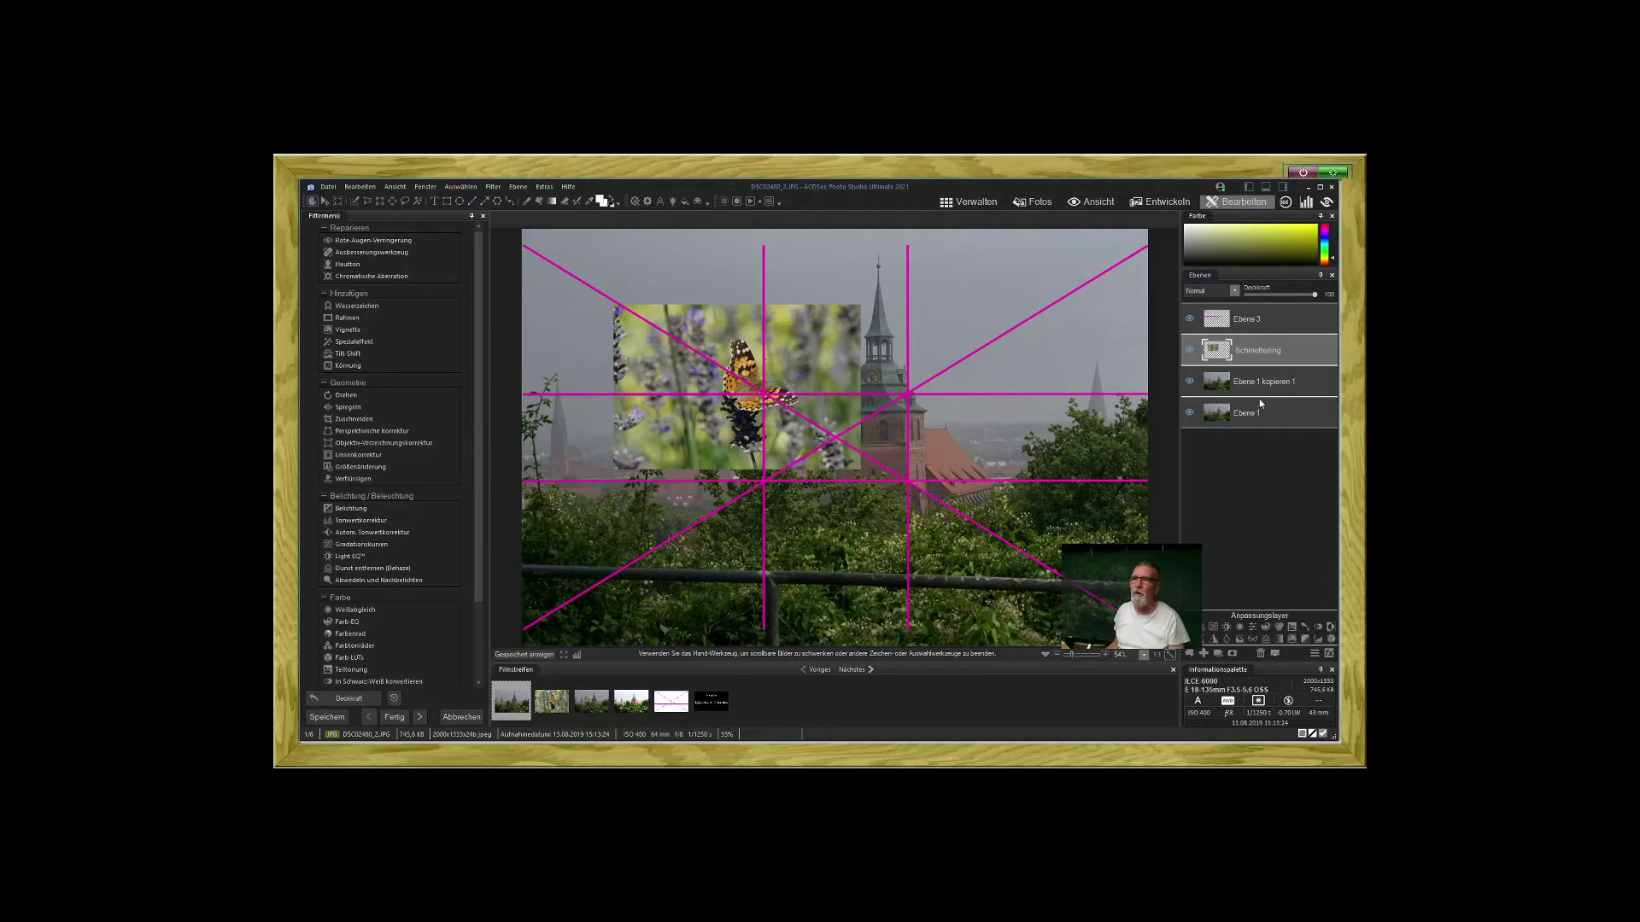
click(1189, 320)
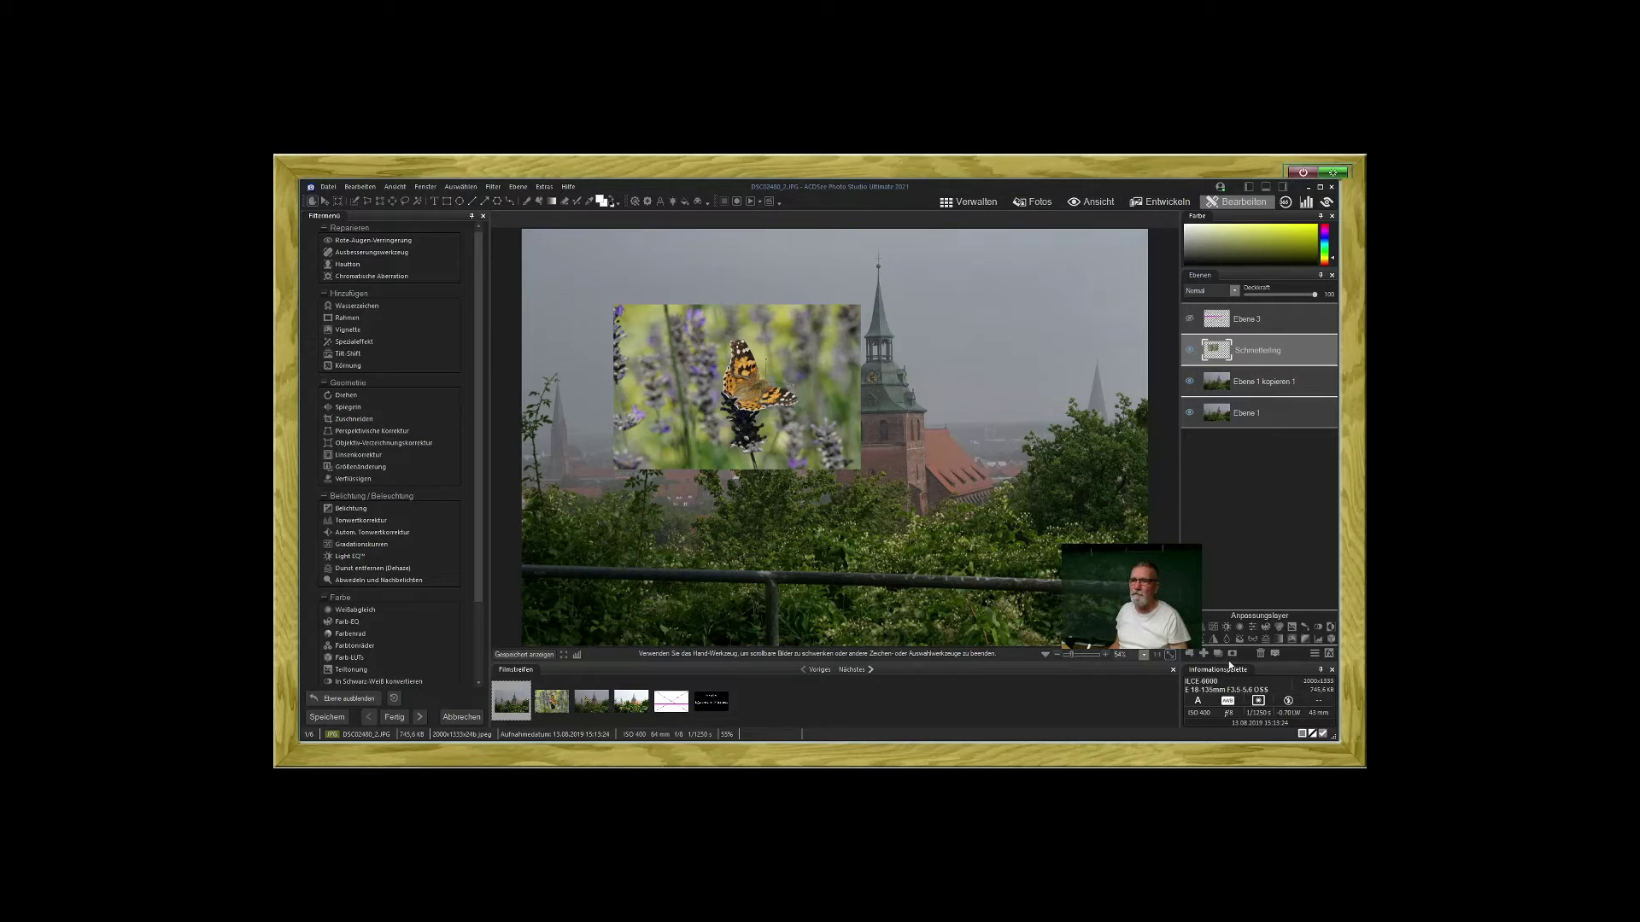
- Add a layer mask to the Schmetterling layer and make the mask the active editing target
click(1232, 655)
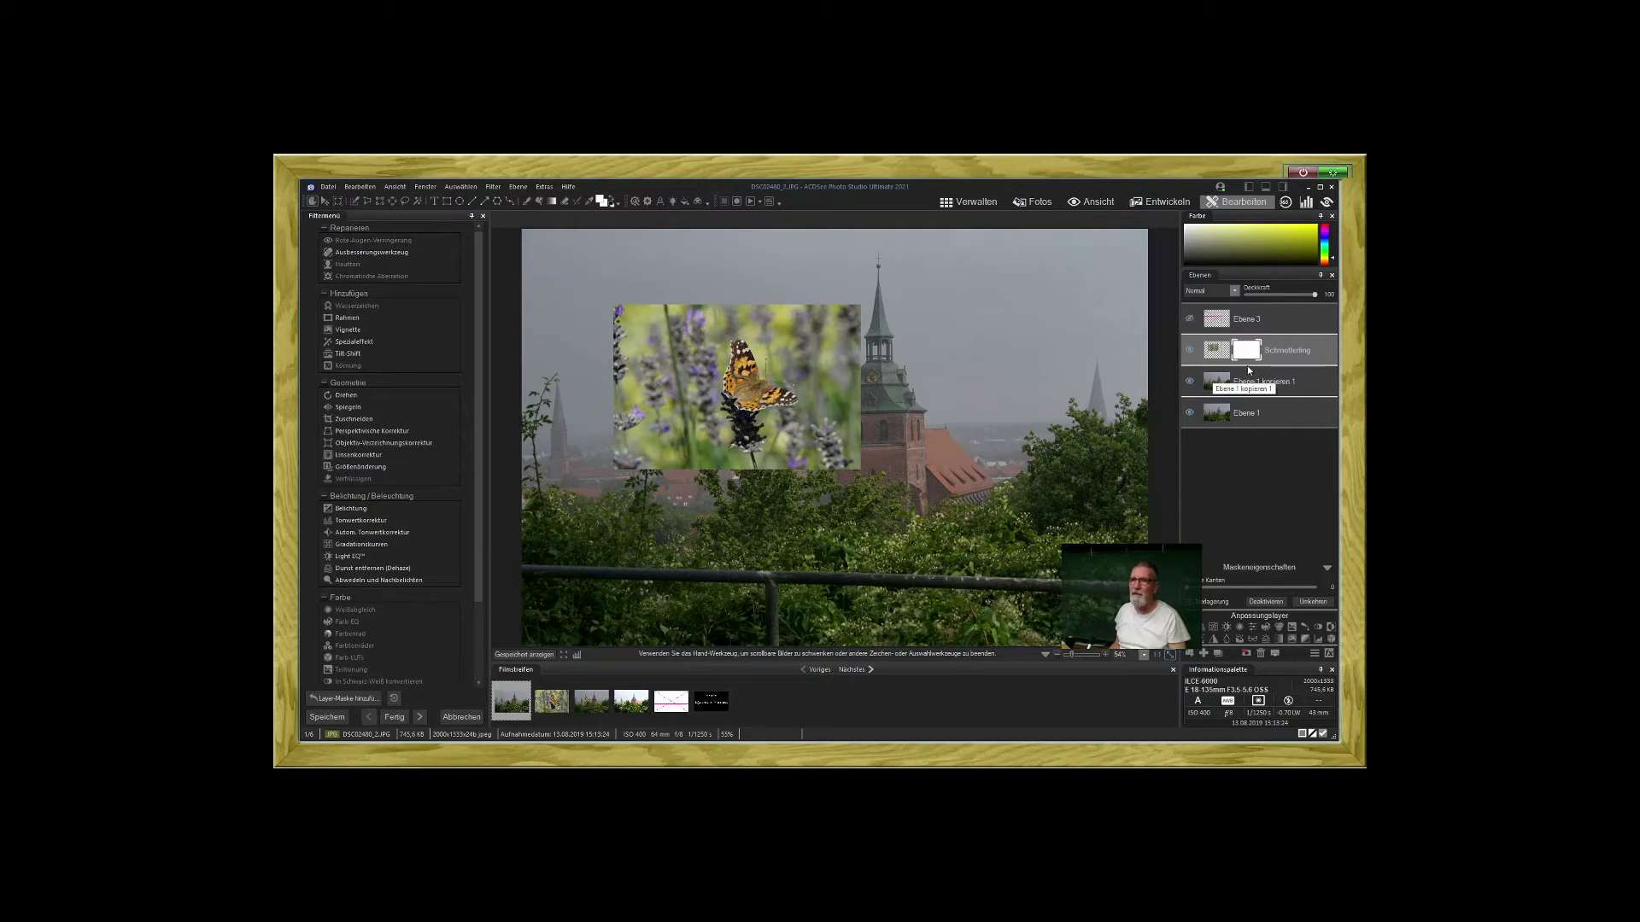
click(1215, 352)
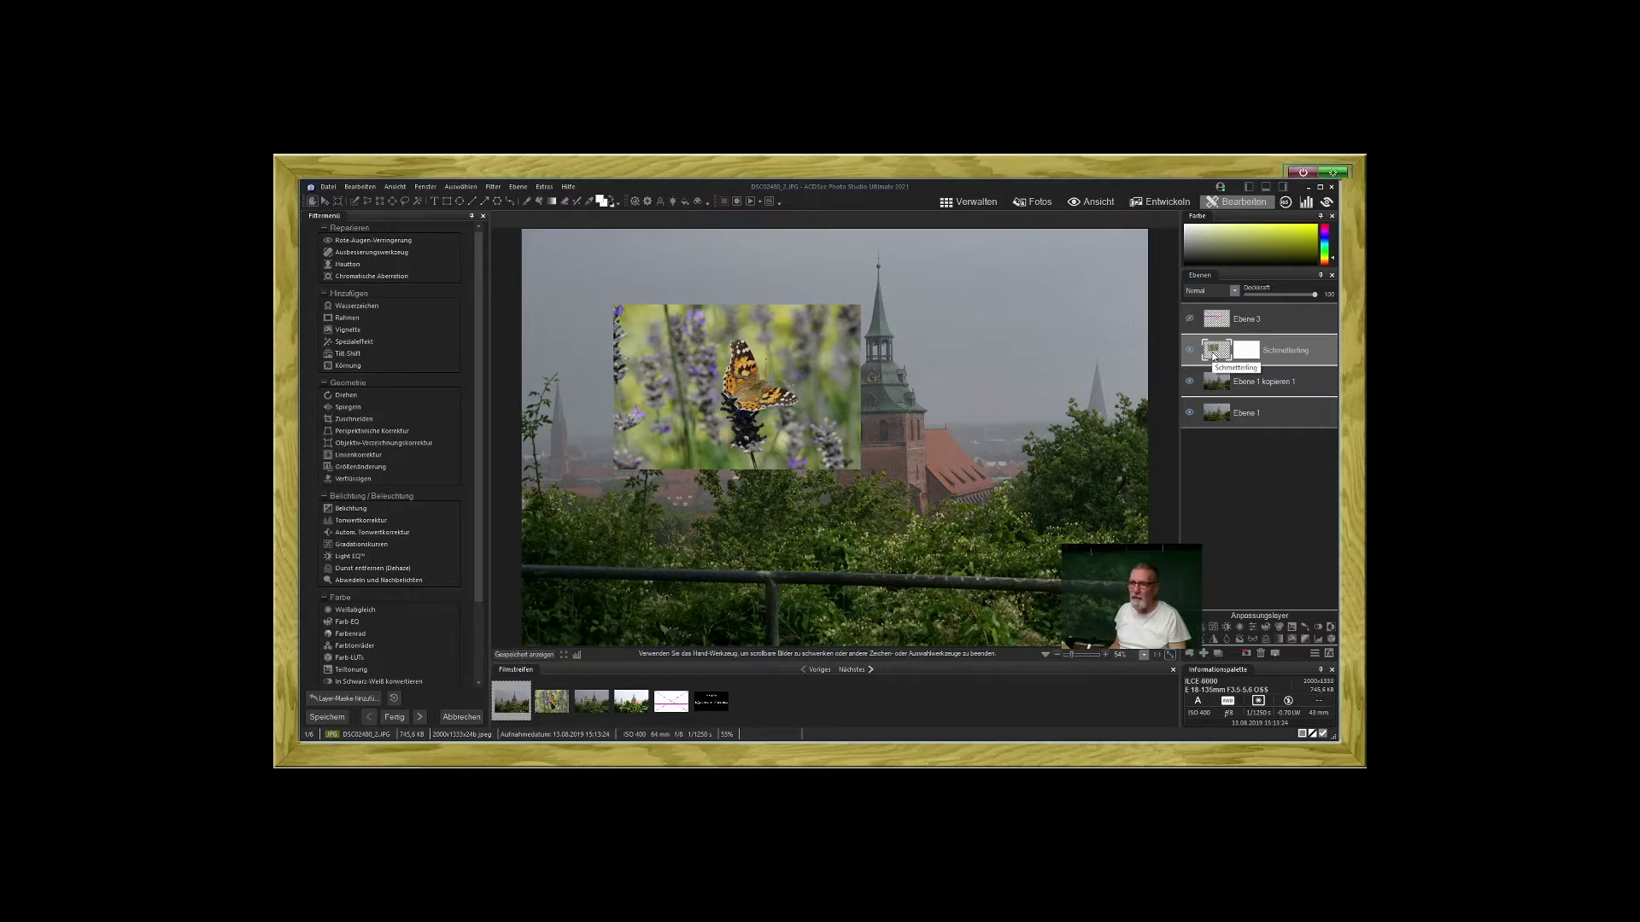
click(1247, 351)
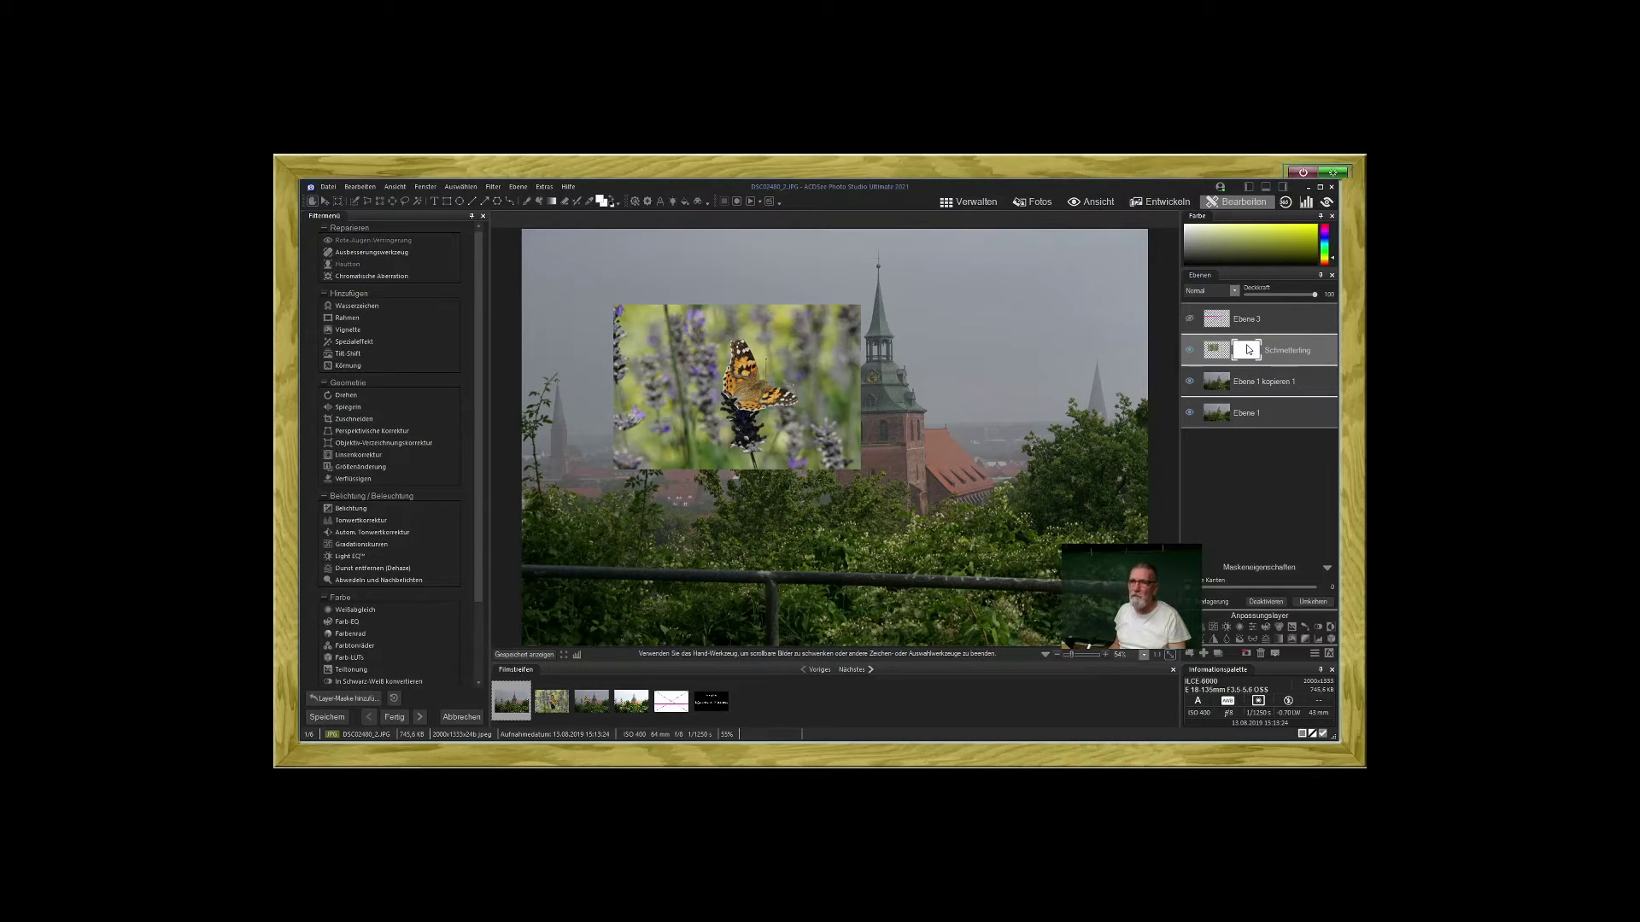
- Paint with an enlarged black brush on the Schmetterling mask to hide the butterfly photo's background along its left and upper edges
click(614, 209)
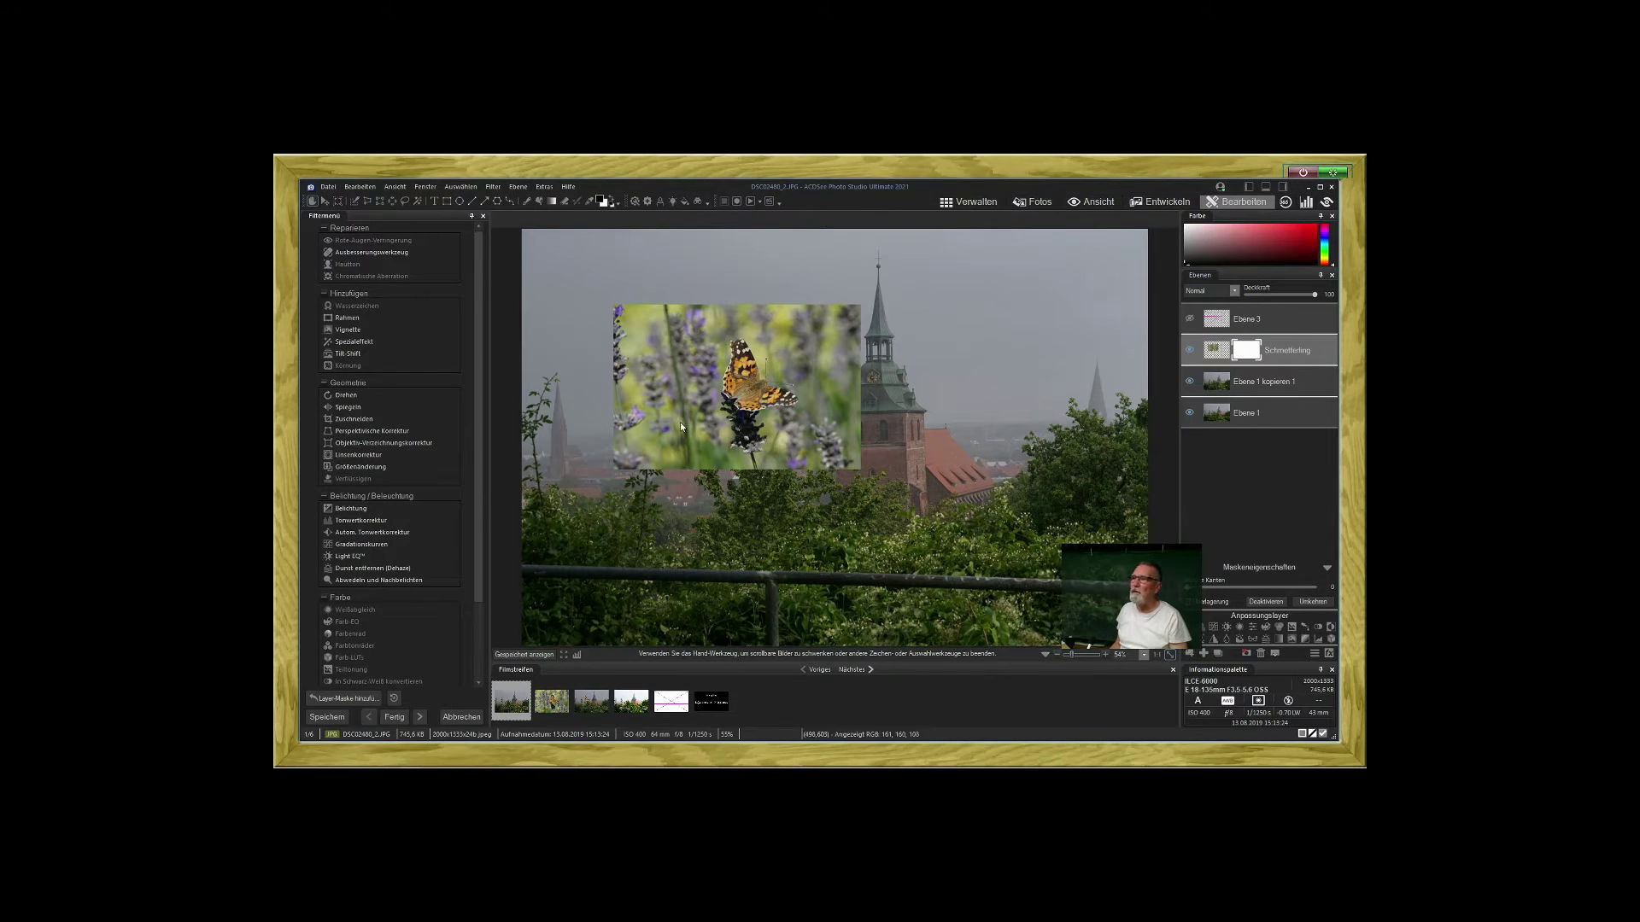
click(526, 201)
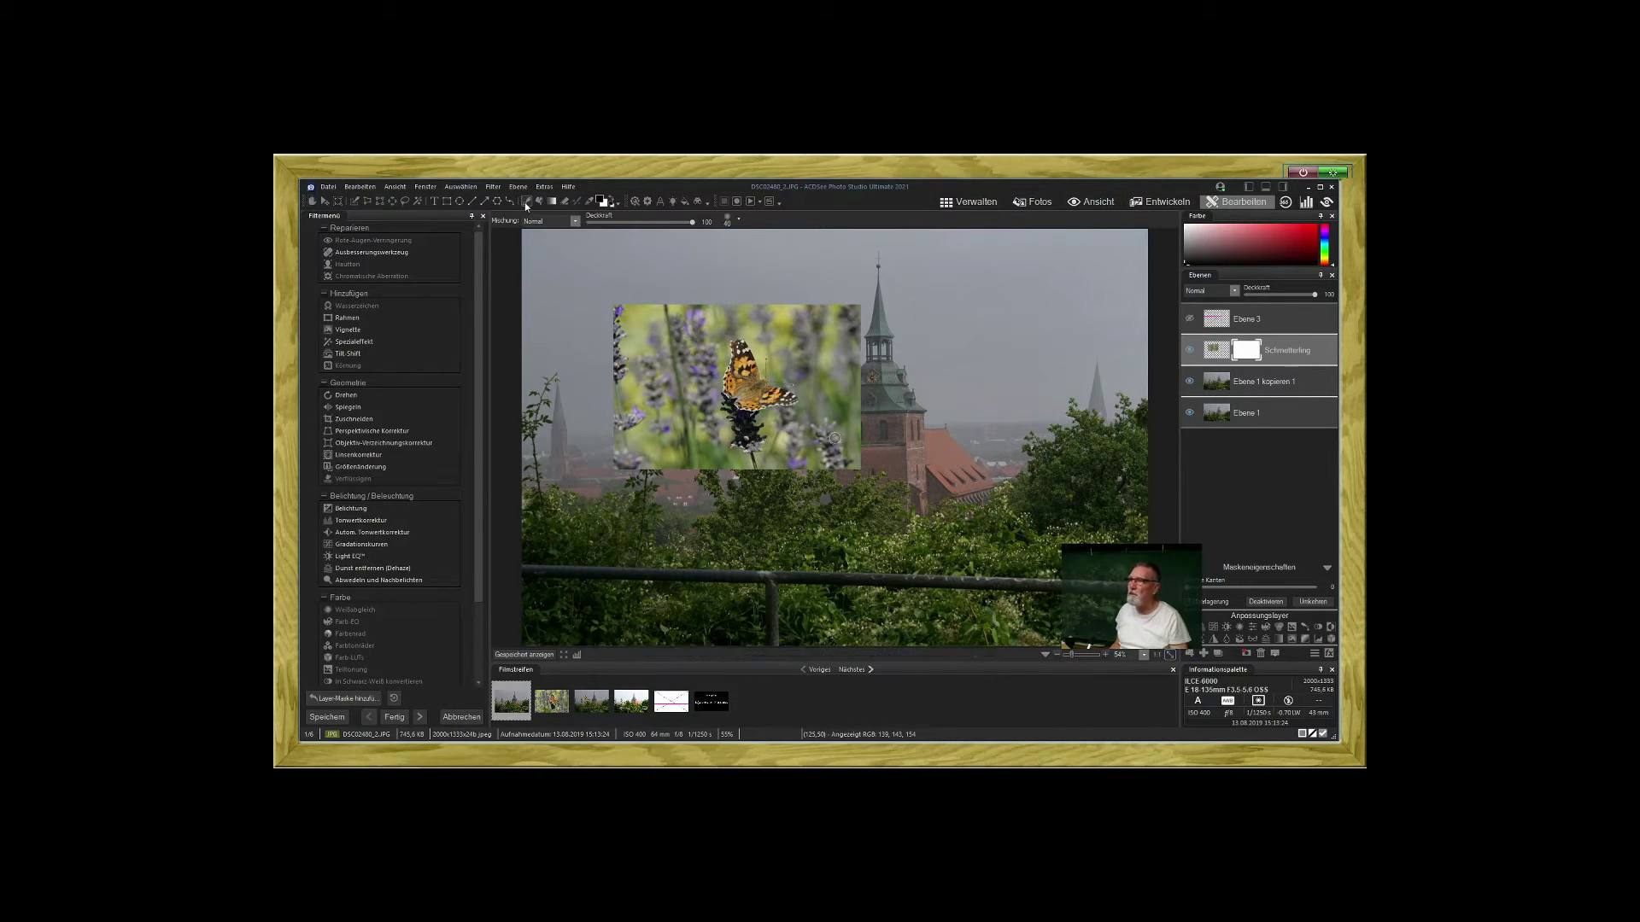
scroll(643, 350, up, 5)
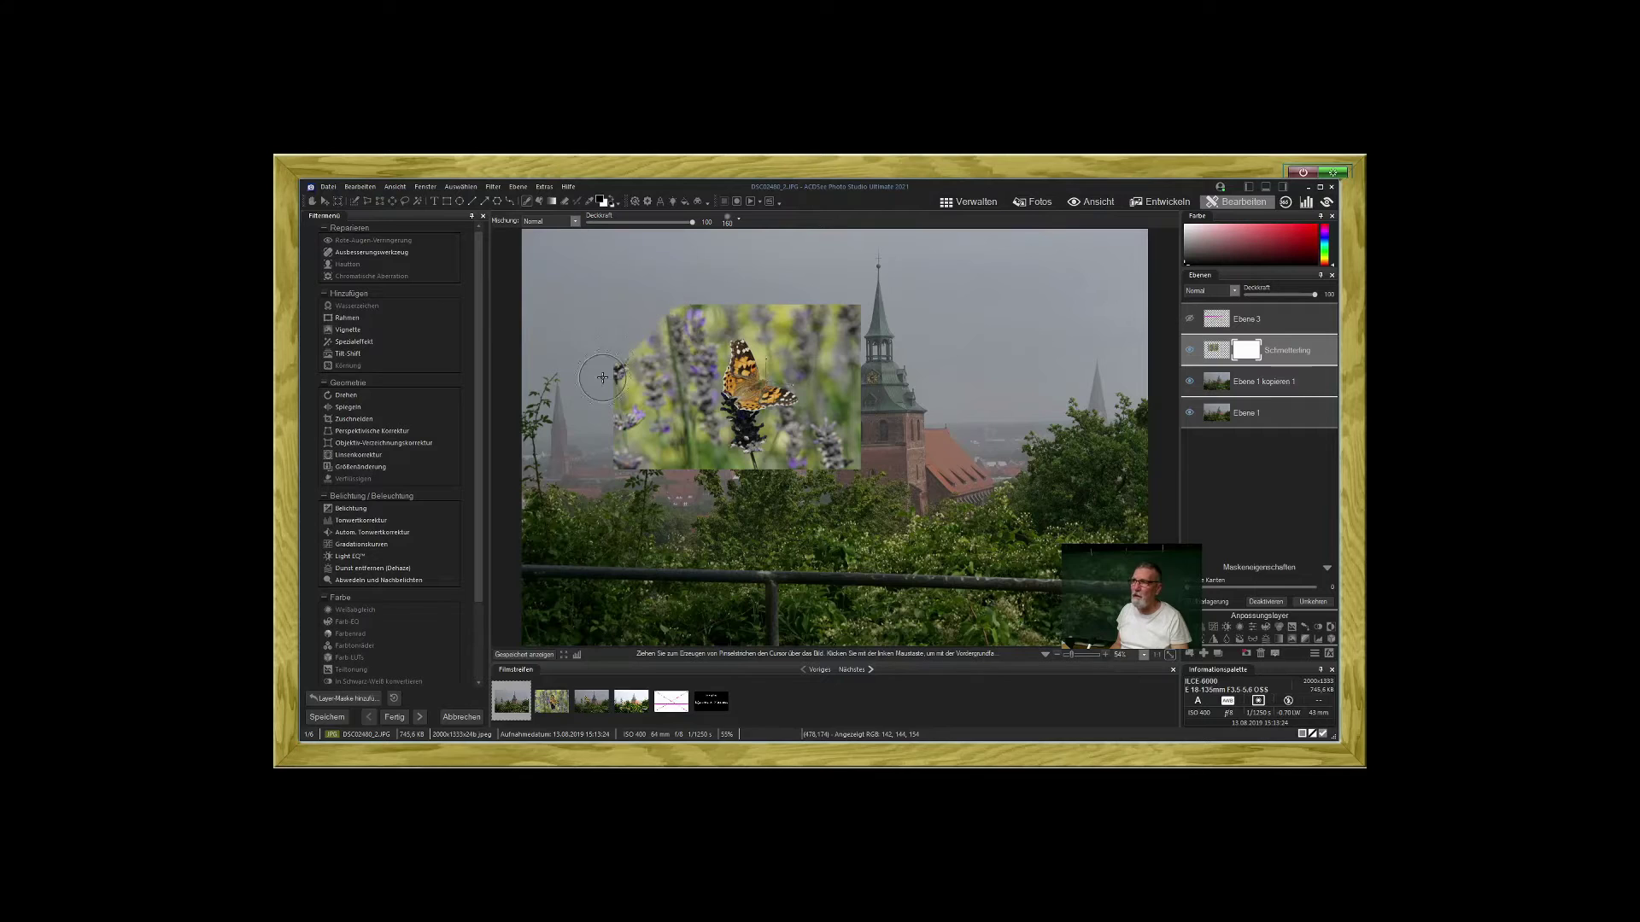
mouse_move(671, 284)
mouse_down()
mouse_move(619, 443)
mouse_move(644, 418)
mouse_move(607, 433)
mouse_move(620, 355)
mouse_move(645, 469)
mouse_up()
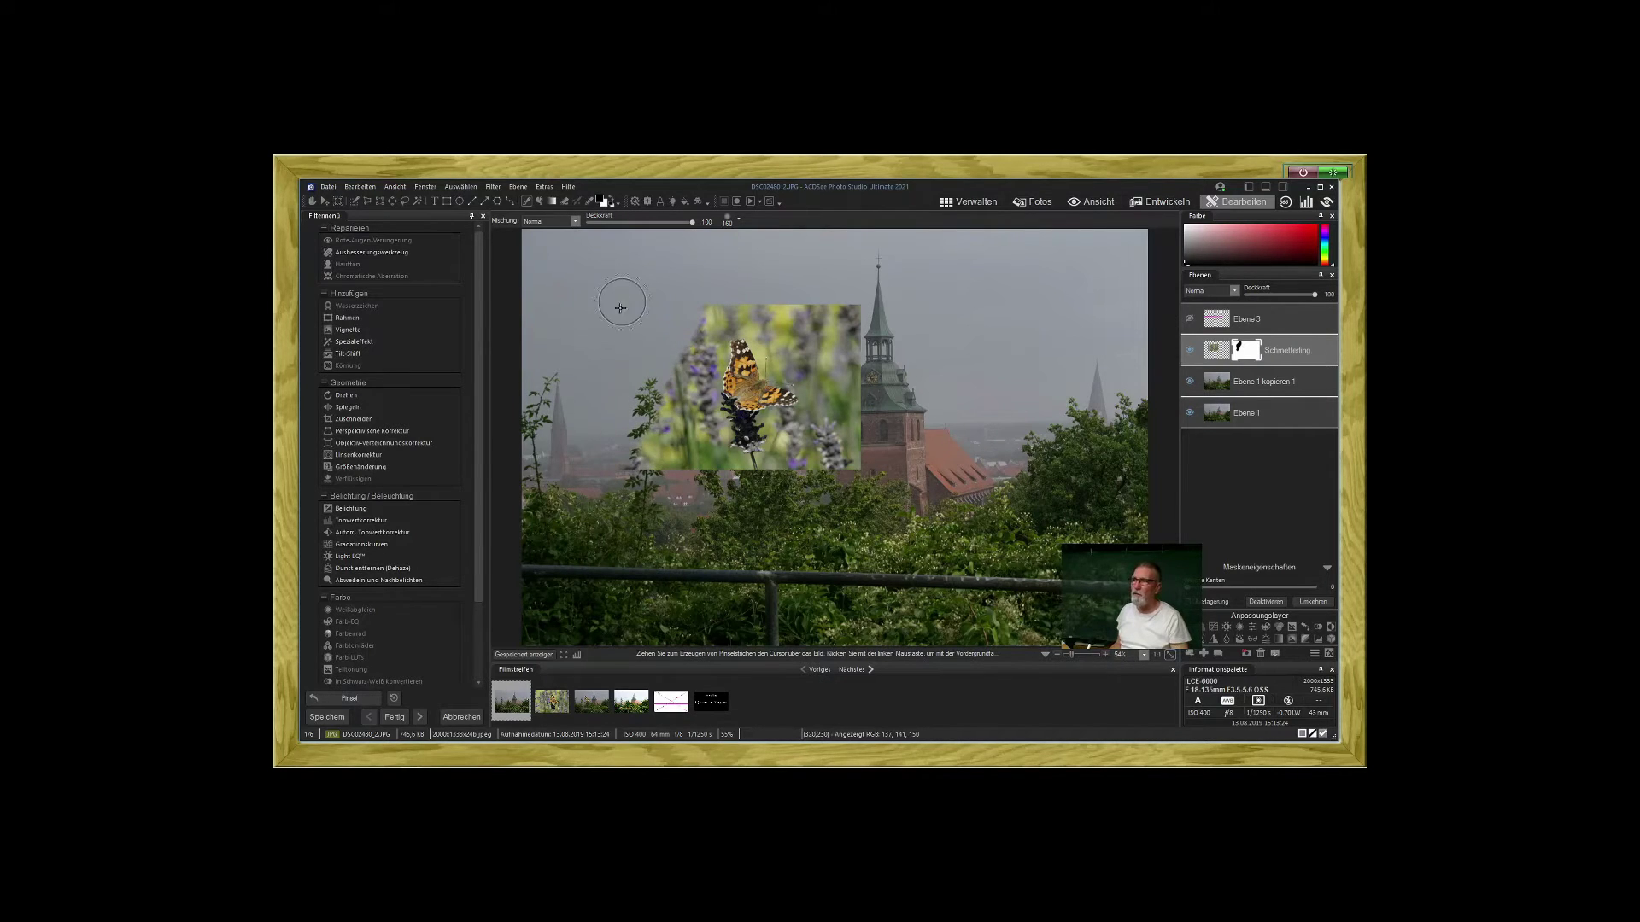
mouse_move(670, 313)
mouse_down()
mouse_move(893, 325)
mouse_move(927, 353)
mouse_move(900, 292)
mouse_move(789, 330)
mouse_move(760, 313)
mouse_move(735, 337)
mouse_move(731, 292)
mouse_move(671, 325)
mouse_up()
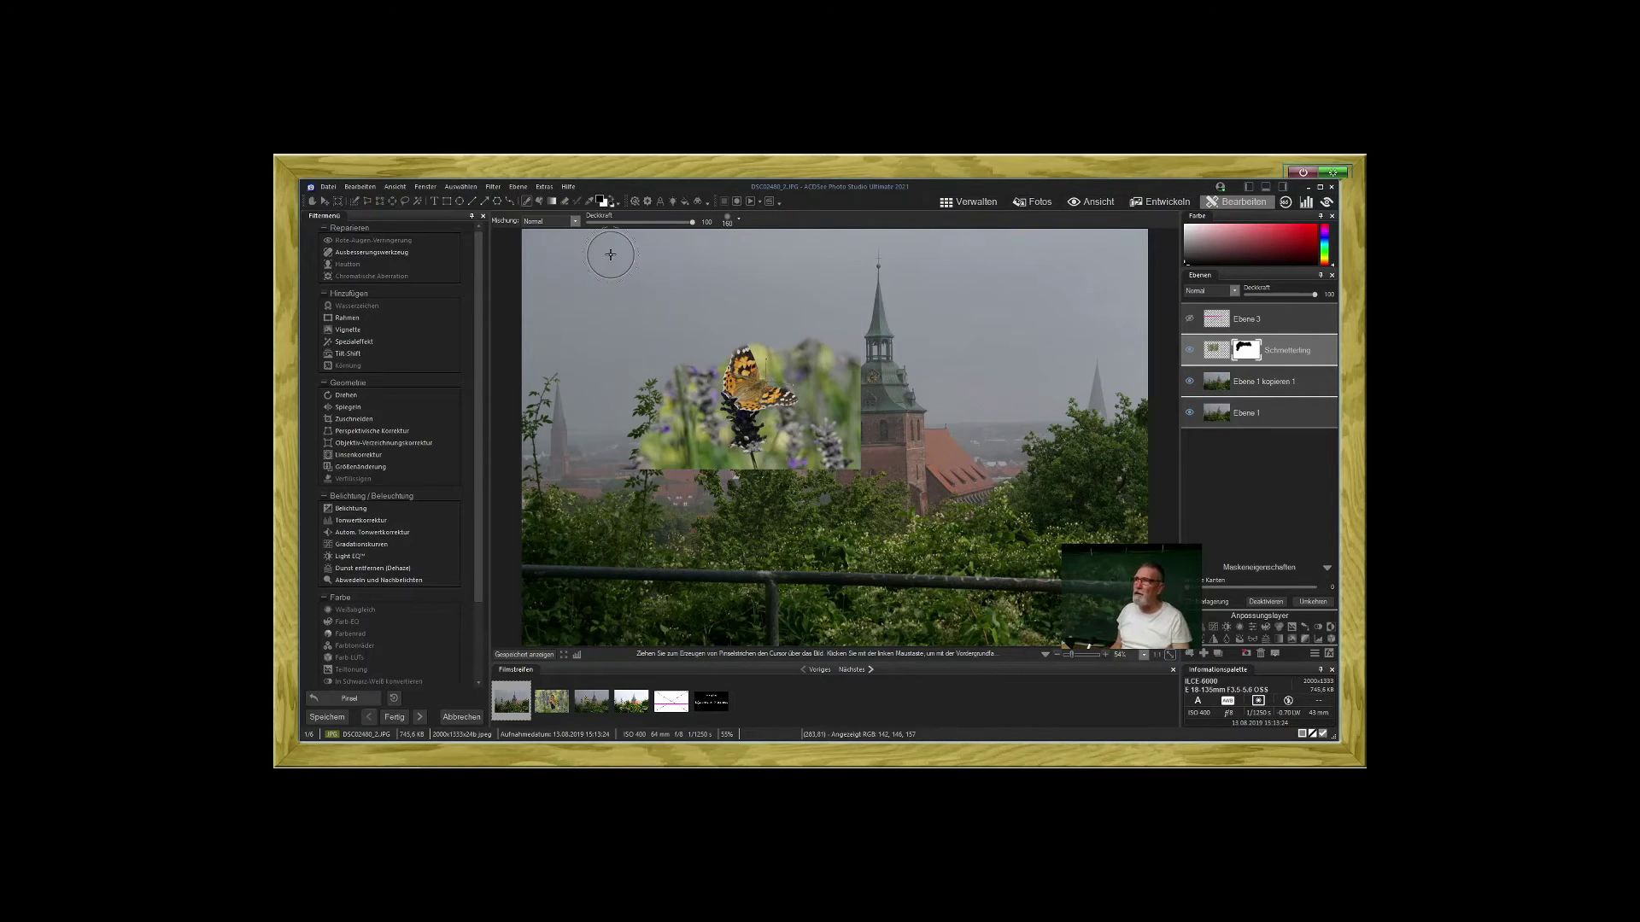
- Paint the area around the butterfly's upper wing back in white and hide the remaining photo background around it in black
click(612, 203)
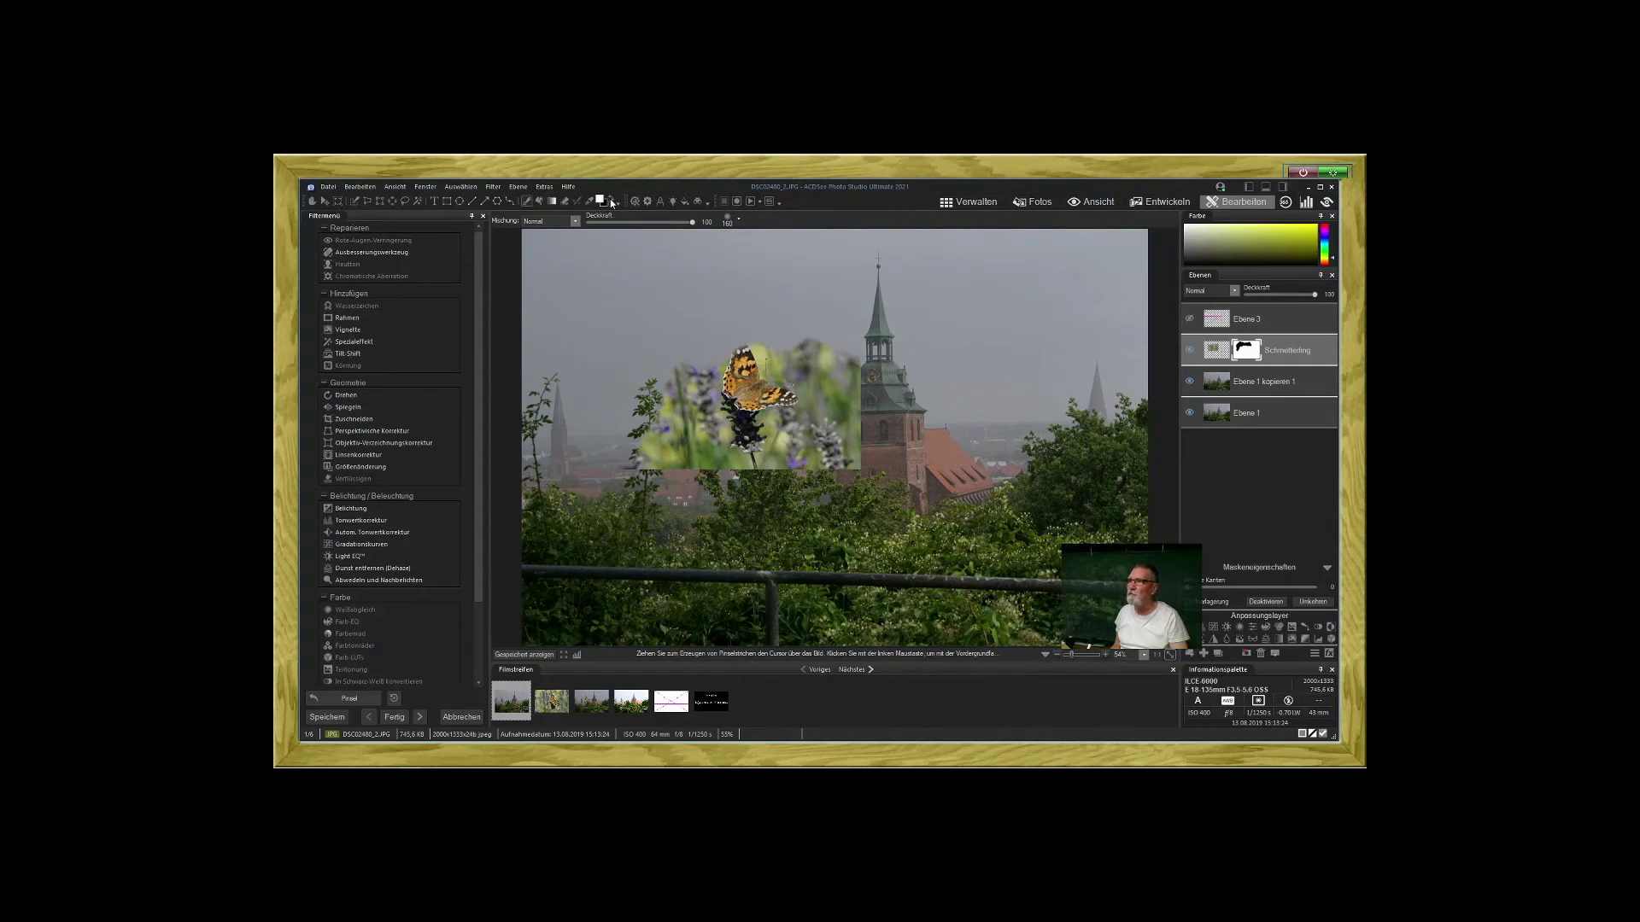
mouse_move(712, 338)
mouse_down()
mouse_move(736, 329)
mouse_move(730, 367)
mouse_up()
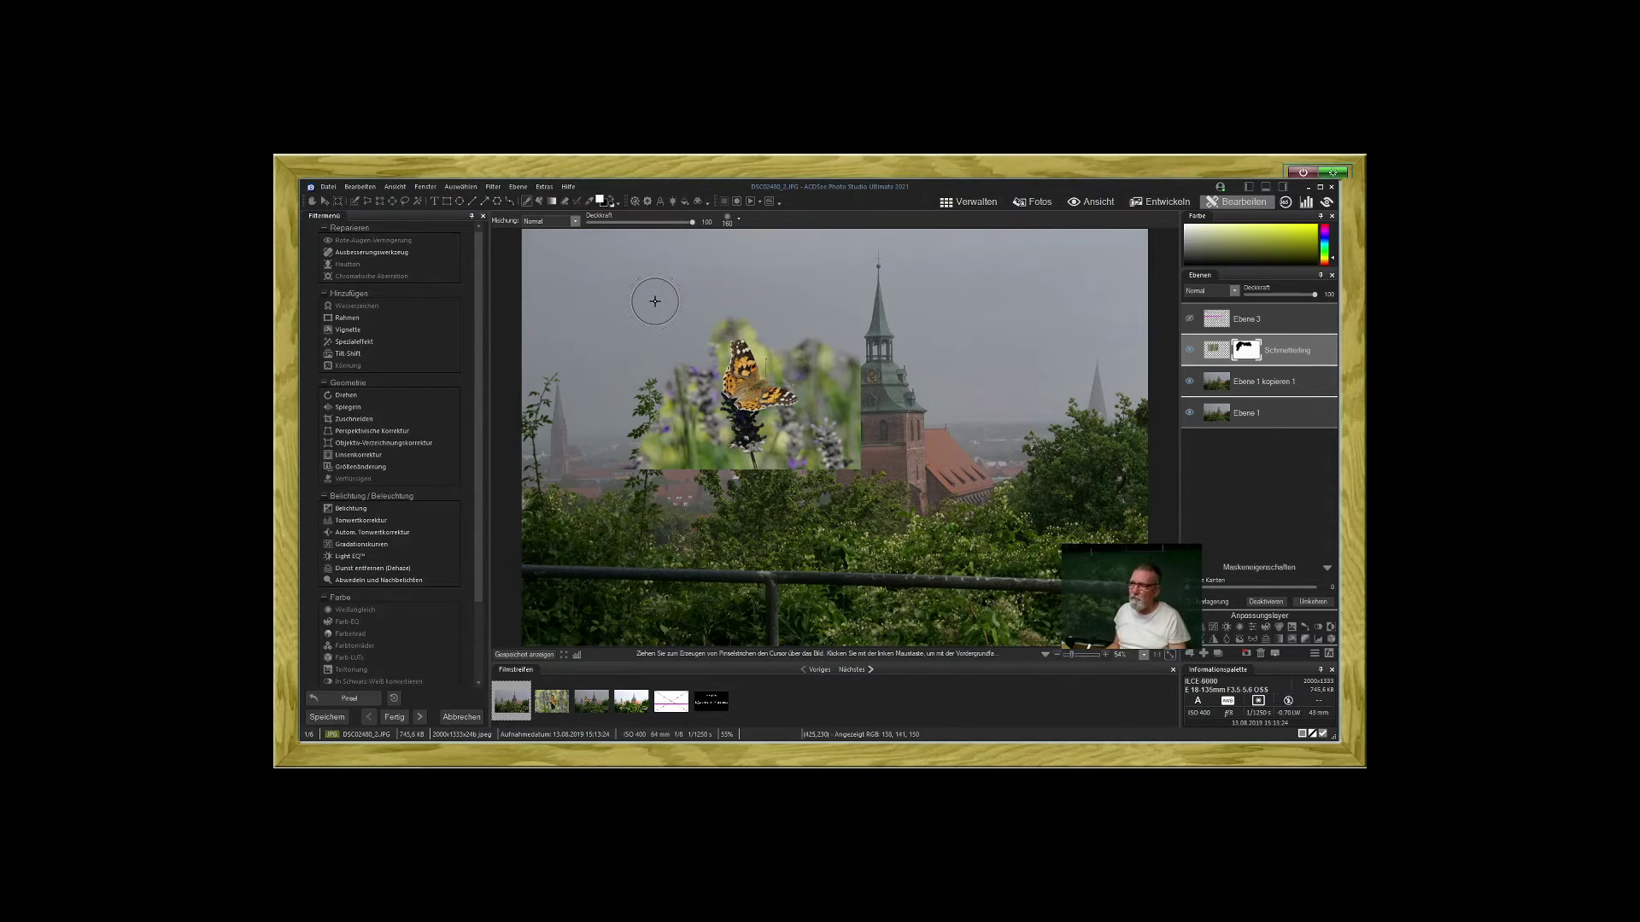
click(613, 202)
mouse_move(841, 335)
mouse_down()
mouse_move(826, 421)
mouse_move(854, 449)
mouse_move(865, 373)
mouse_move(848, 466)
mouse_move(697, 468)
mouse_move(785, 455)
mouse_move(737, 444)
mouse_move(675, 457)
mouse_move(688, 359)
mouse_up()
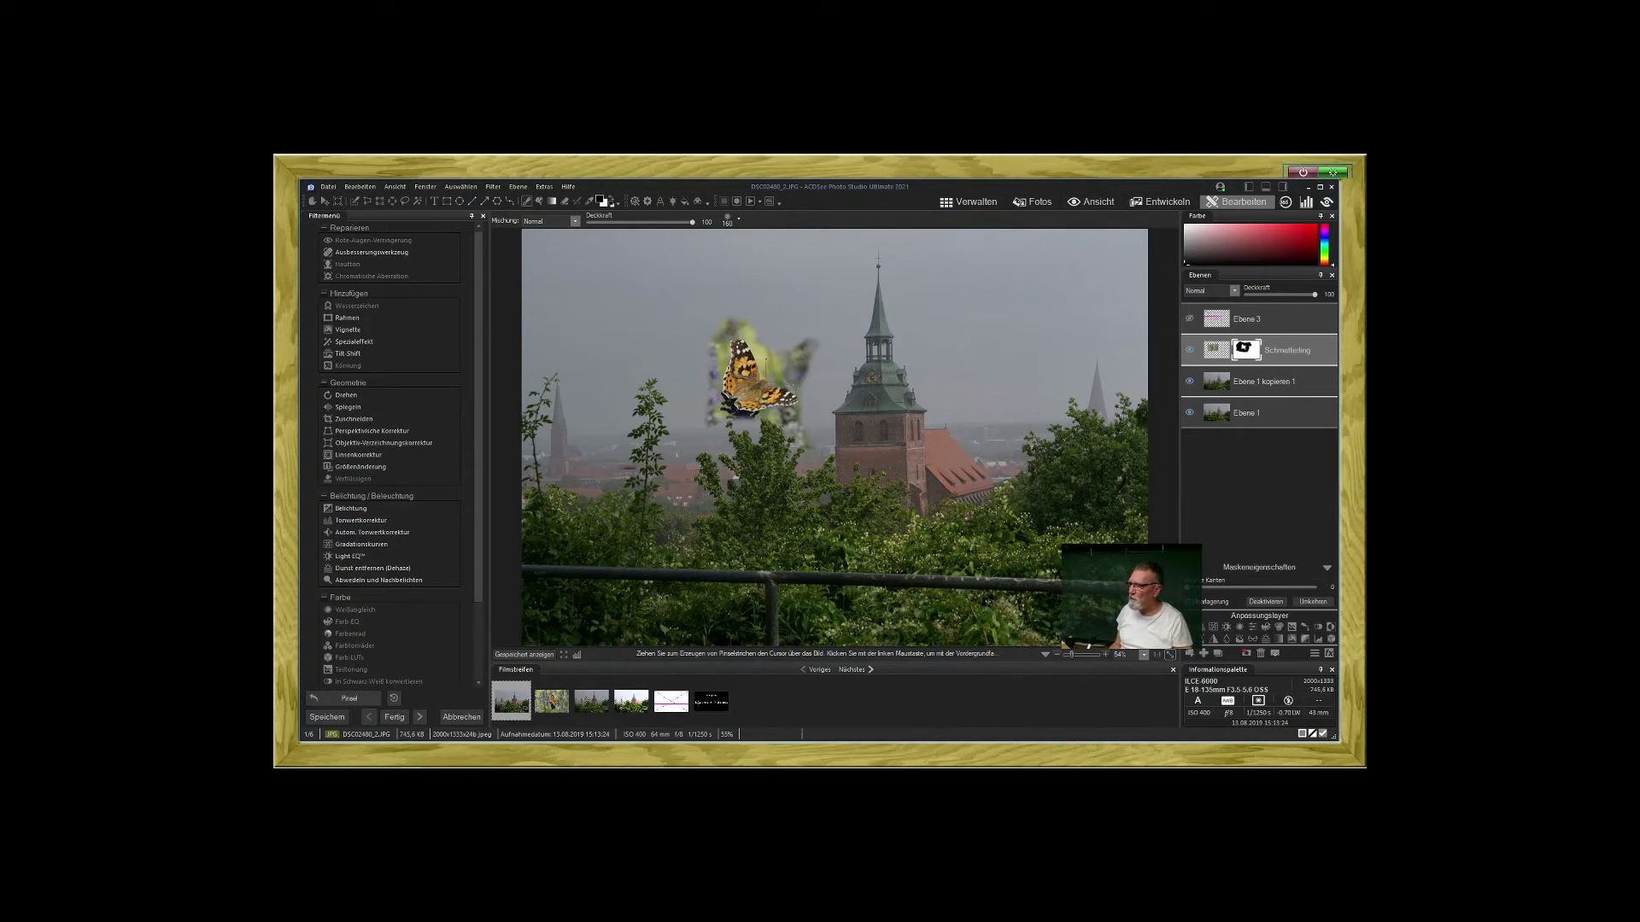
key(ctrl+z)
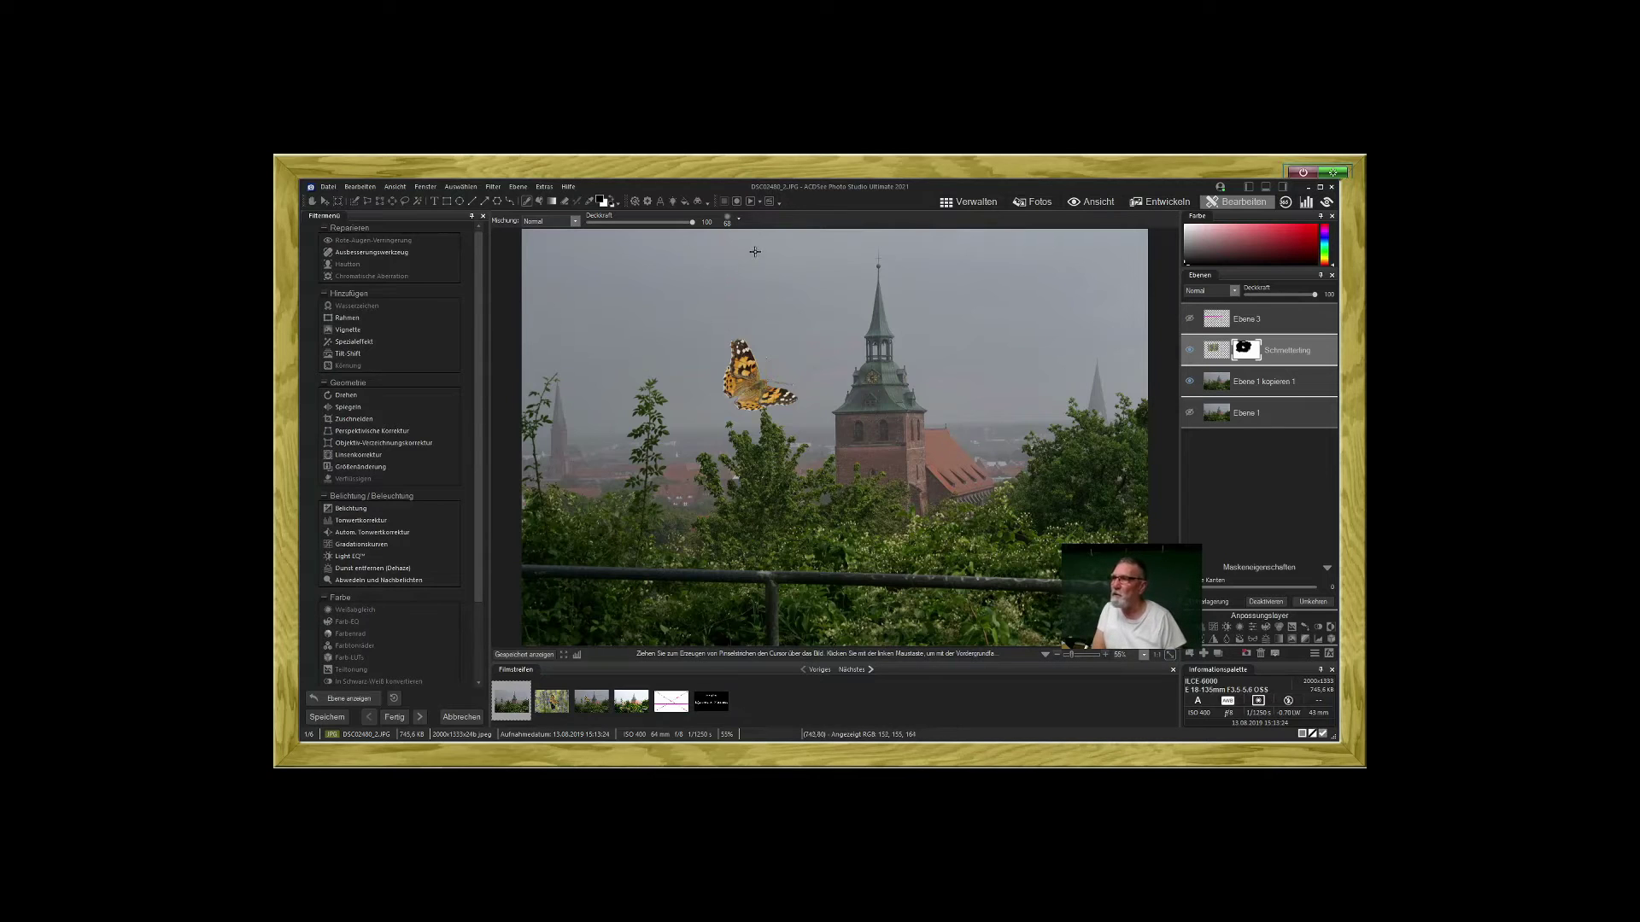
- Set the brush's stroke width to 72 and try out its soft edges, returning them to 0
click(742, 223)
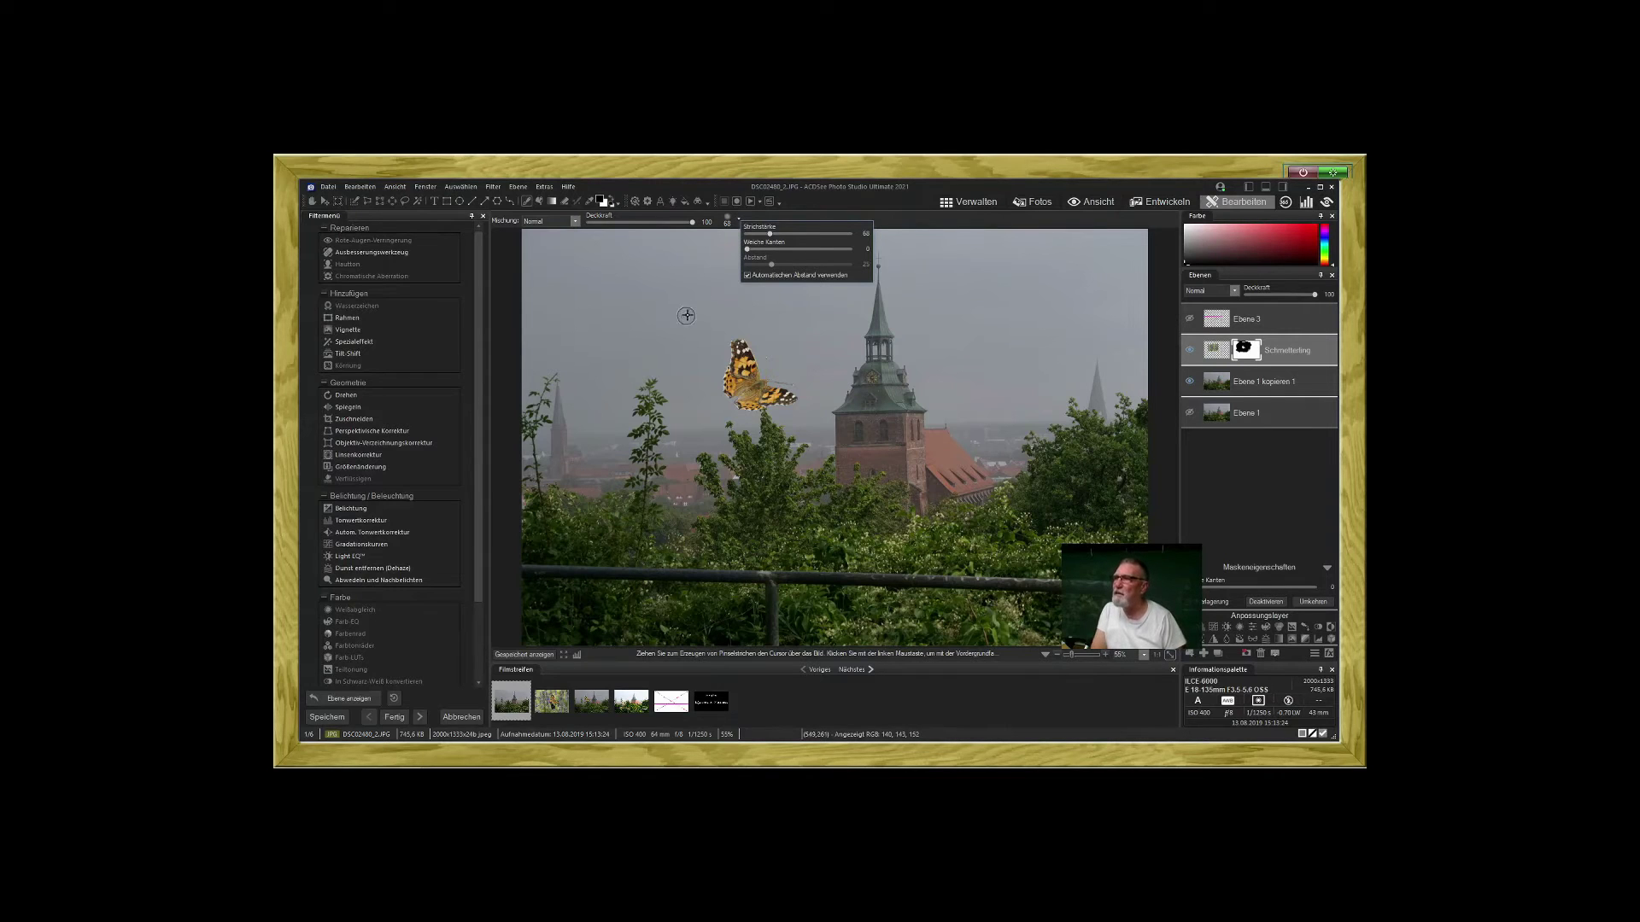
scroll(671, 302, up, 3)
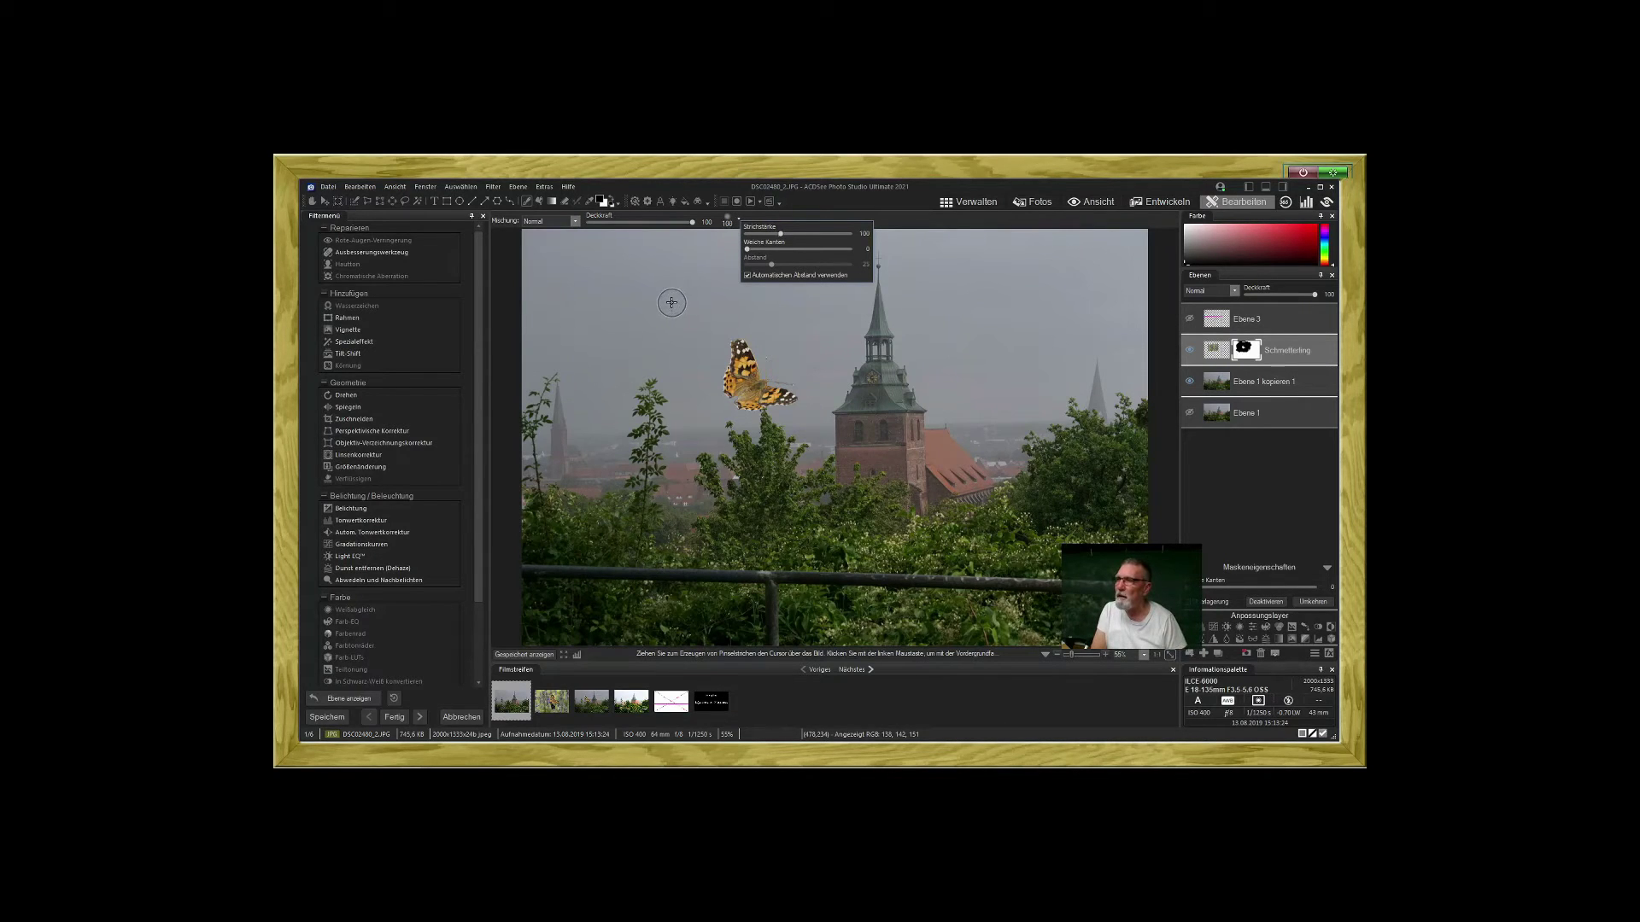
scroll(671, 303, up, 3)
scroll(673, 307, down, 5)
scroll(670, 305, down, 2)
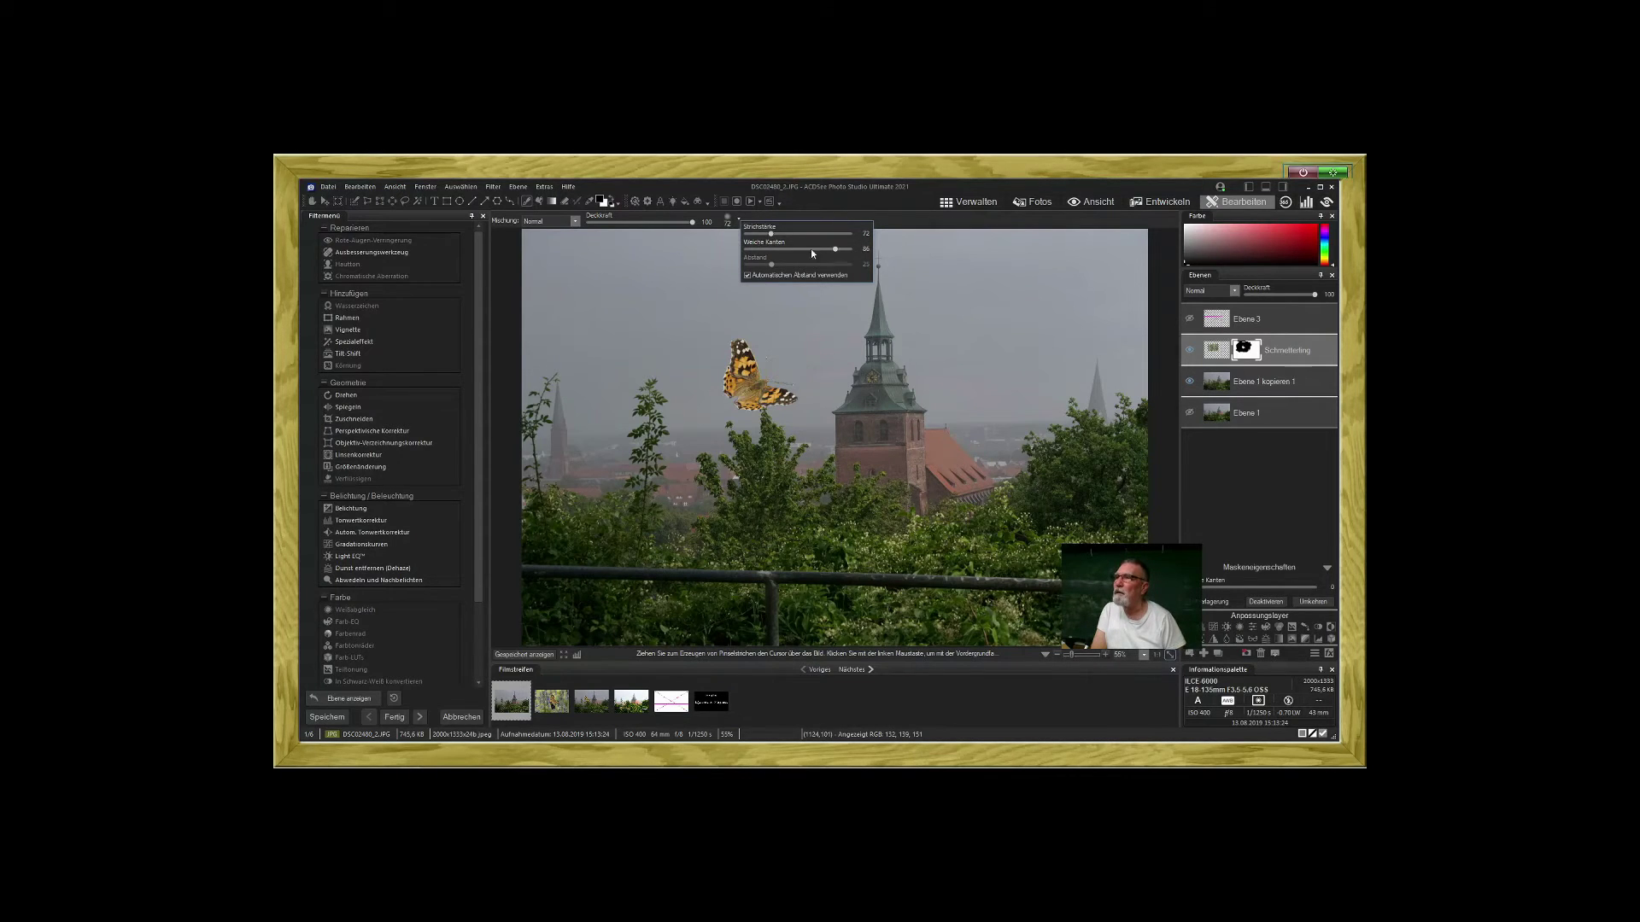
click(837, 251)
drag(765, 248, 744, 248)
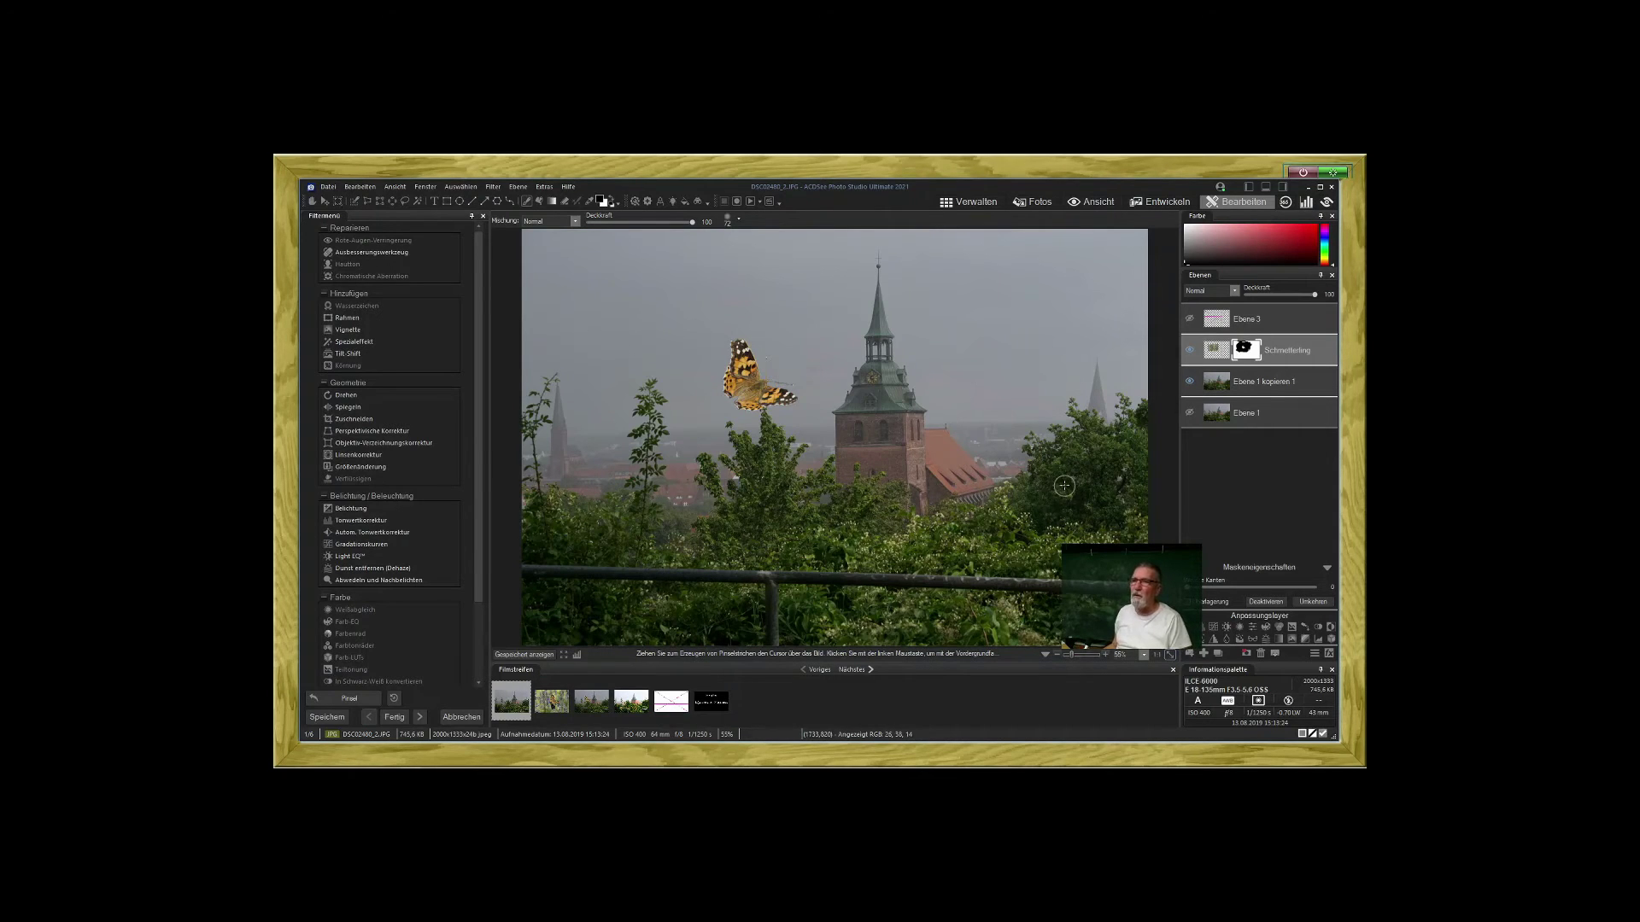
- Add a Weichzeichnen adjustment layer above Ebene 1 kopieren 1 and set its blur strength to 4
click(1275, 386)
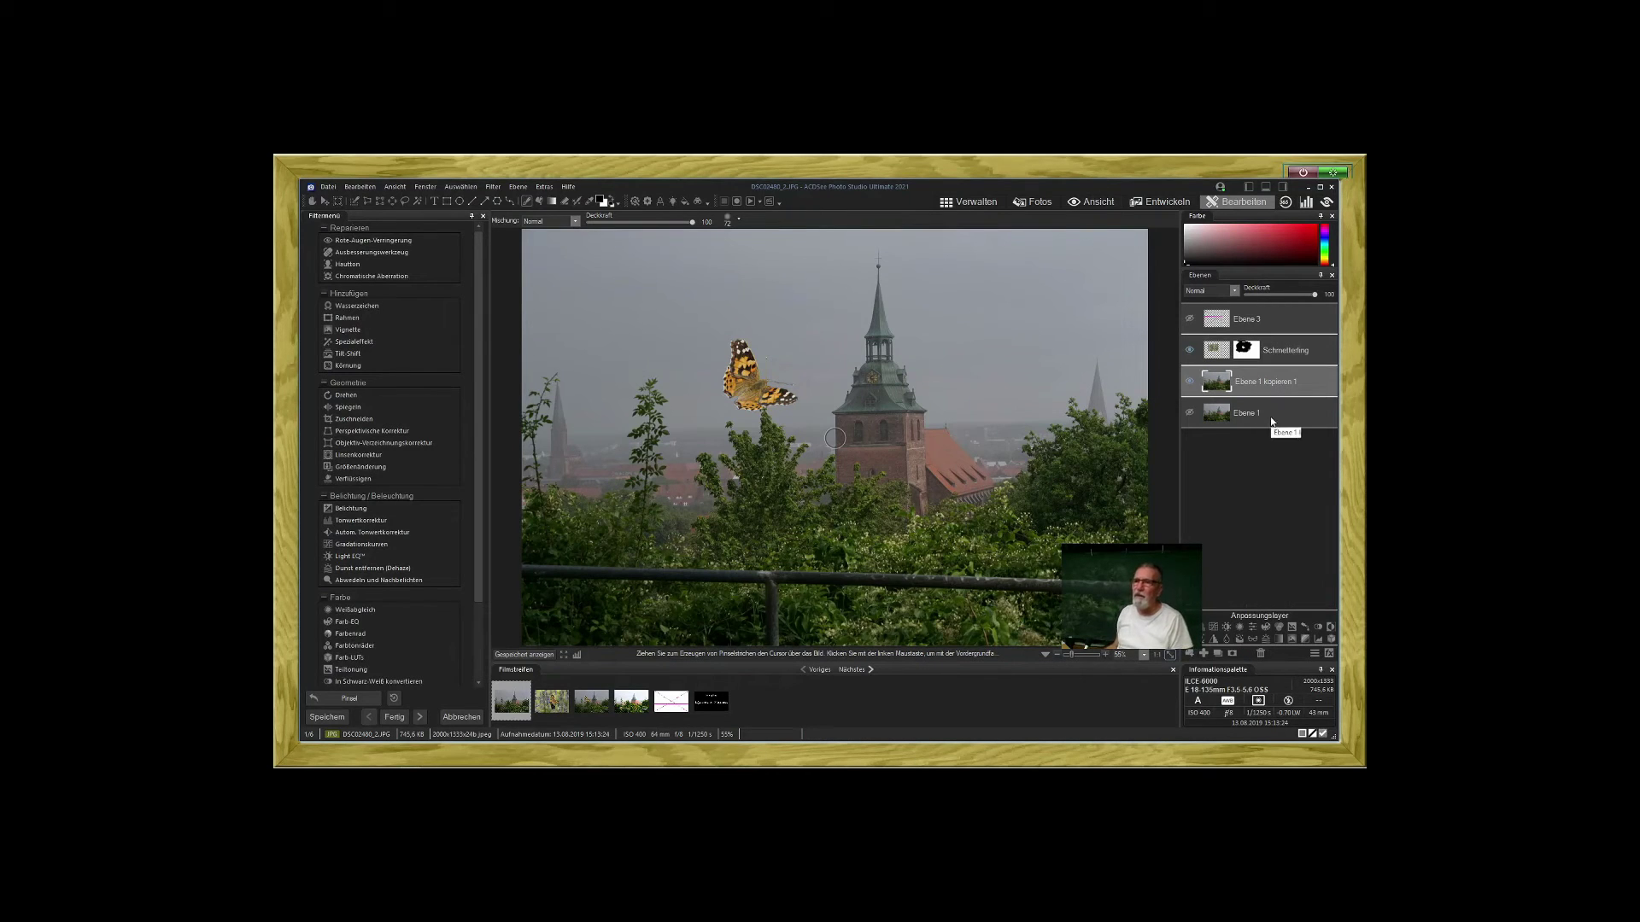
click(1227, 643)
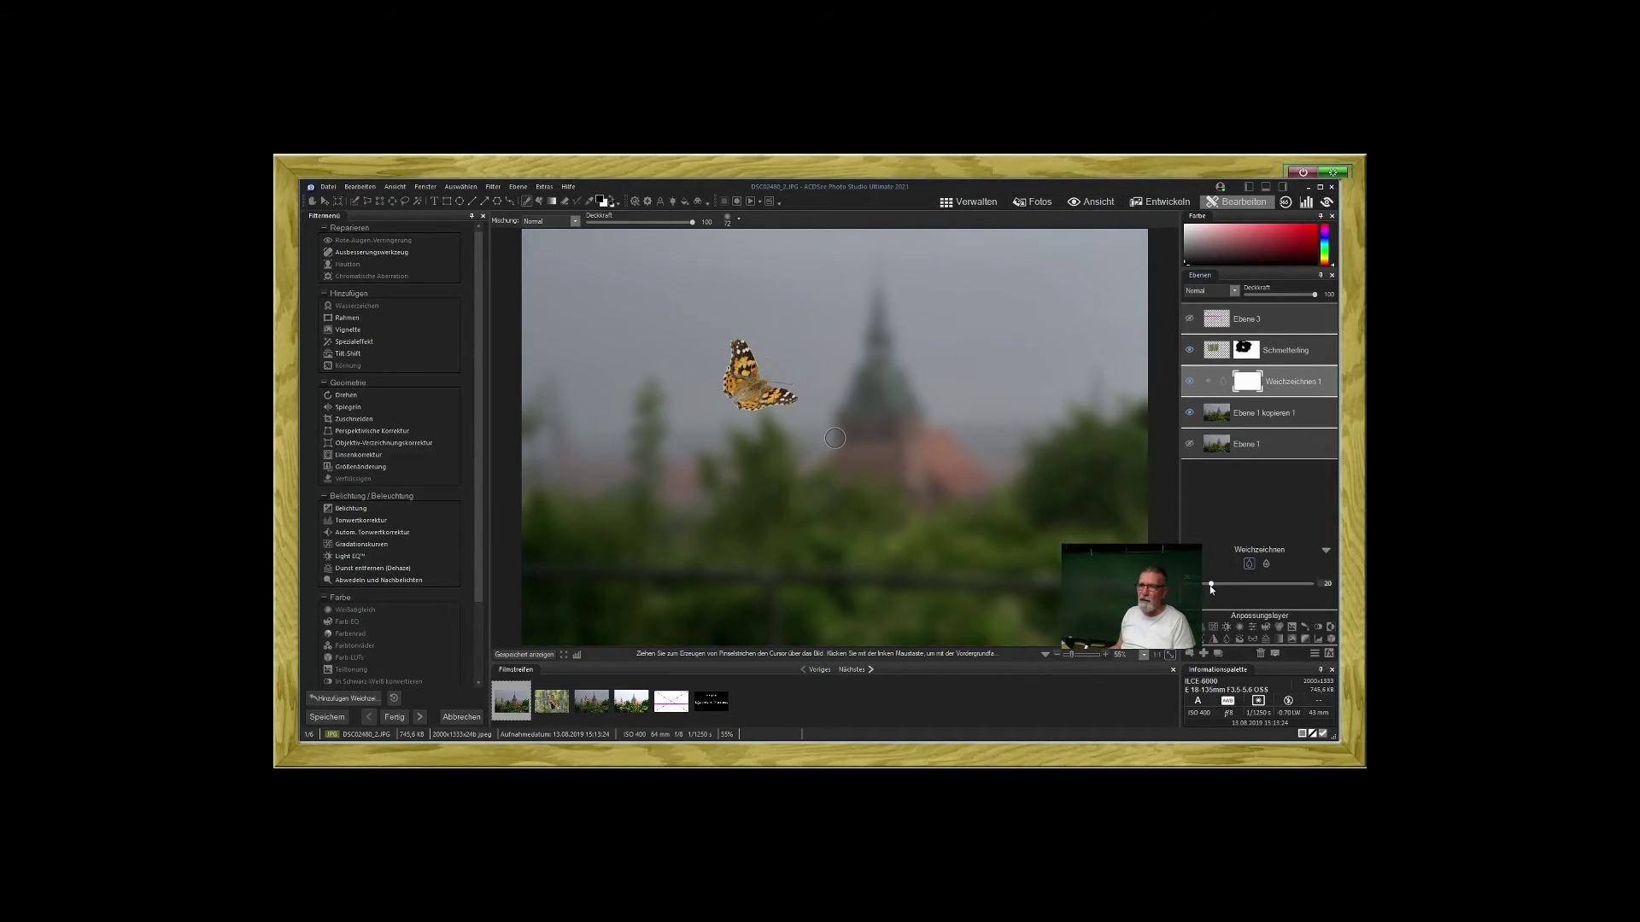
drag(1211, 583, 1202, 591)
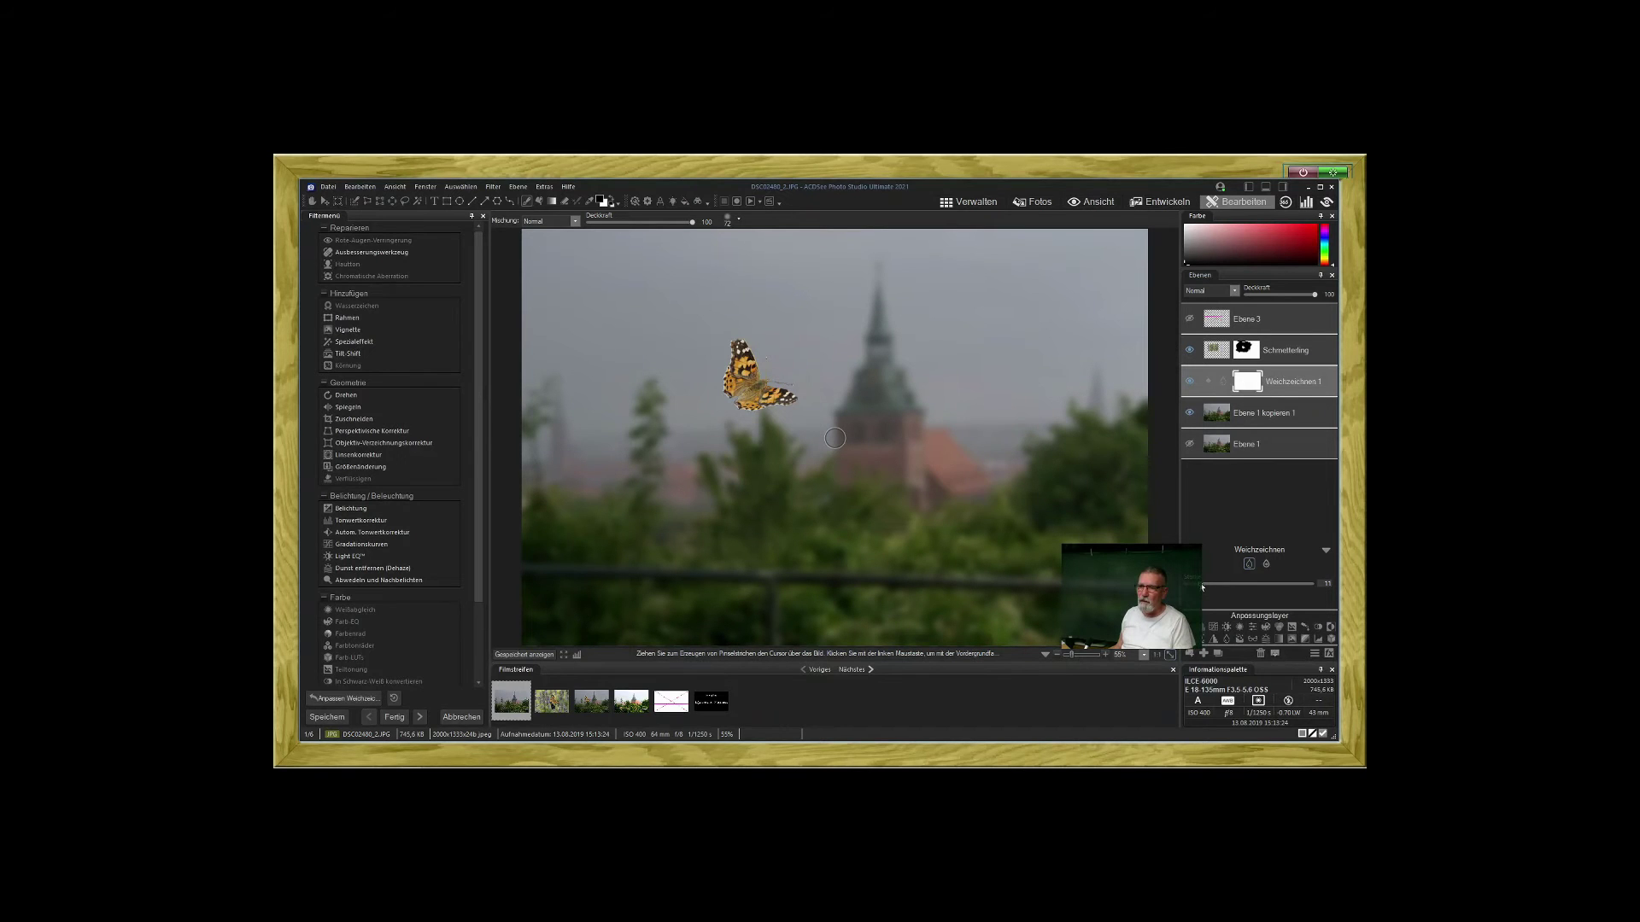
drag(1201, 591, 1201, 589)
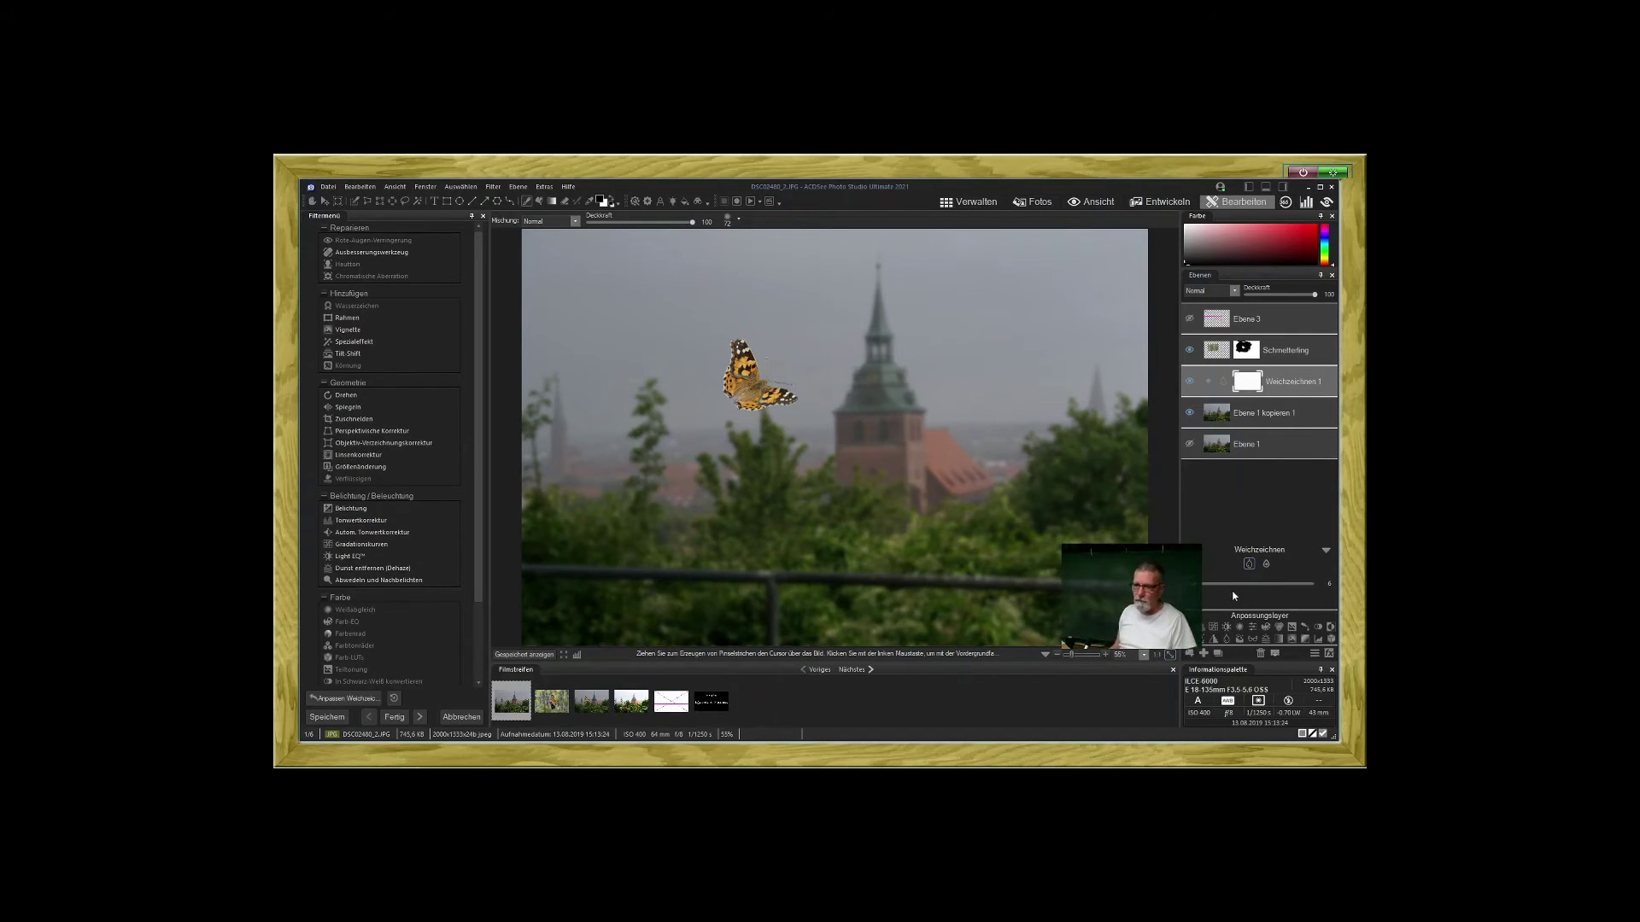
- Add a layer mask to Ebene 1 kopieren 1 and shrink the brush to about the railing's thickness with soft edges of 4
click(1269, 413)
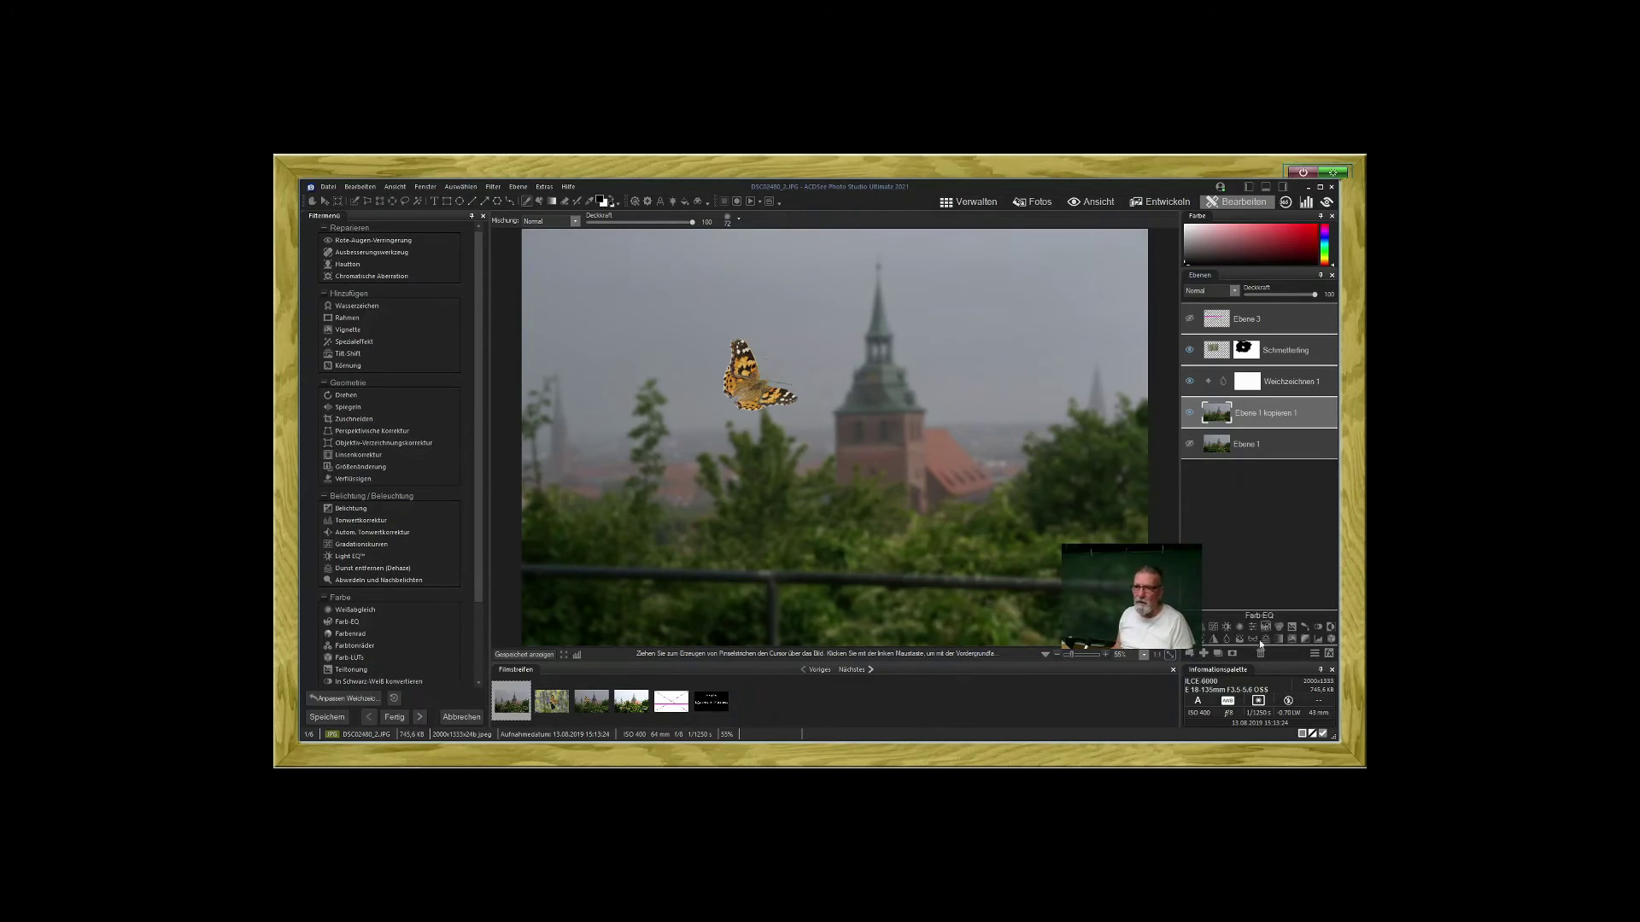
click(1233, 658)
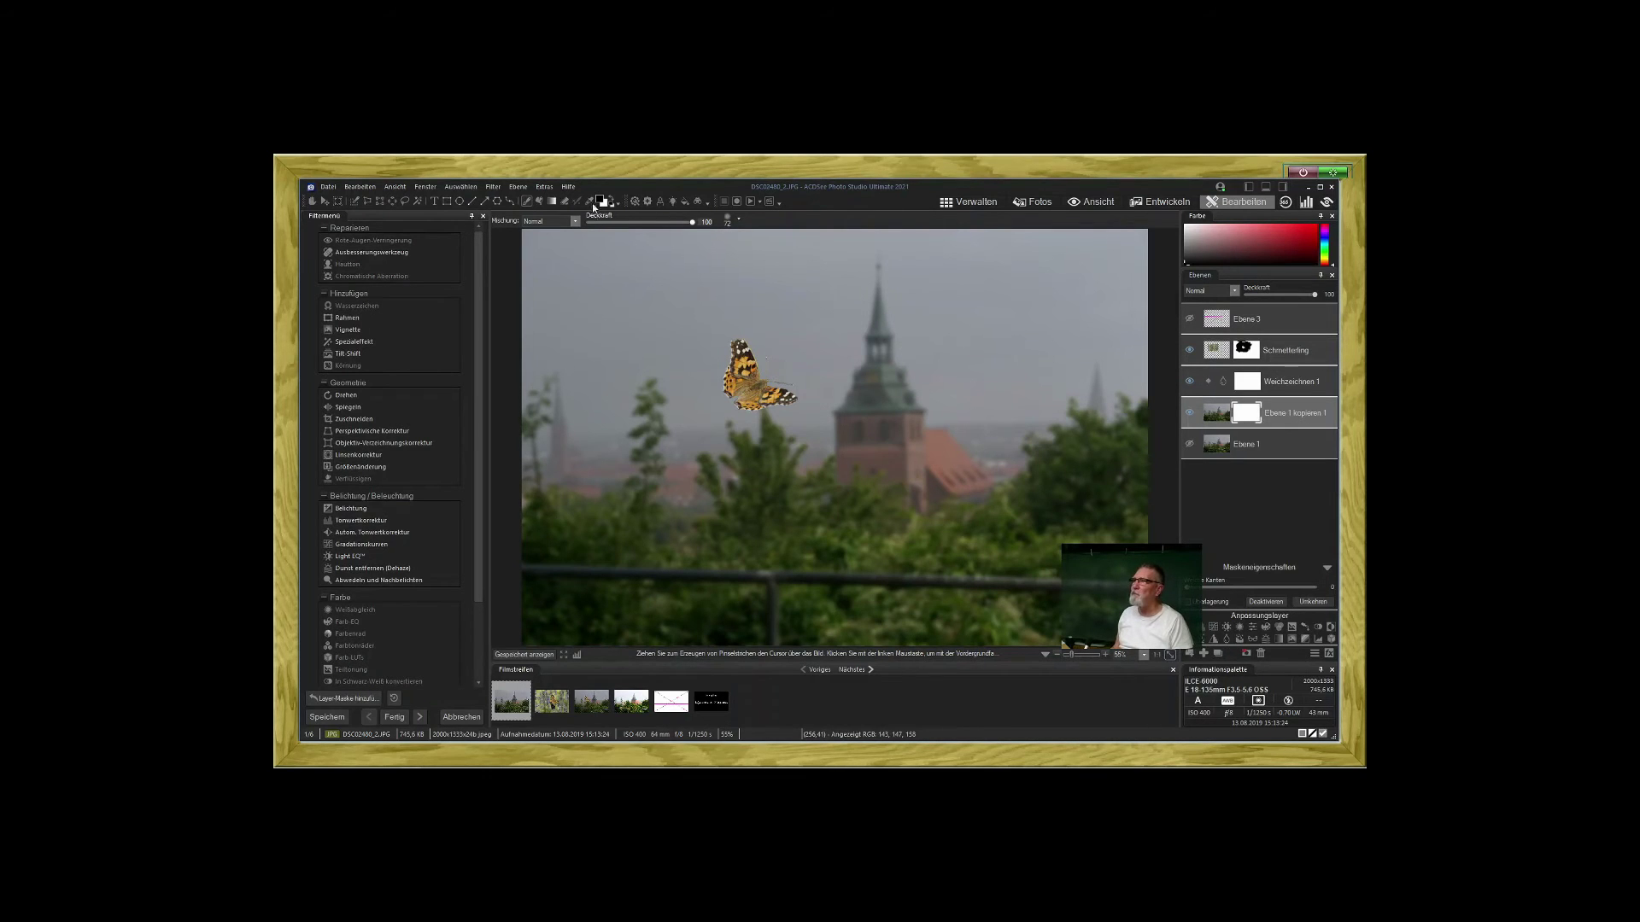
click(739, 221)
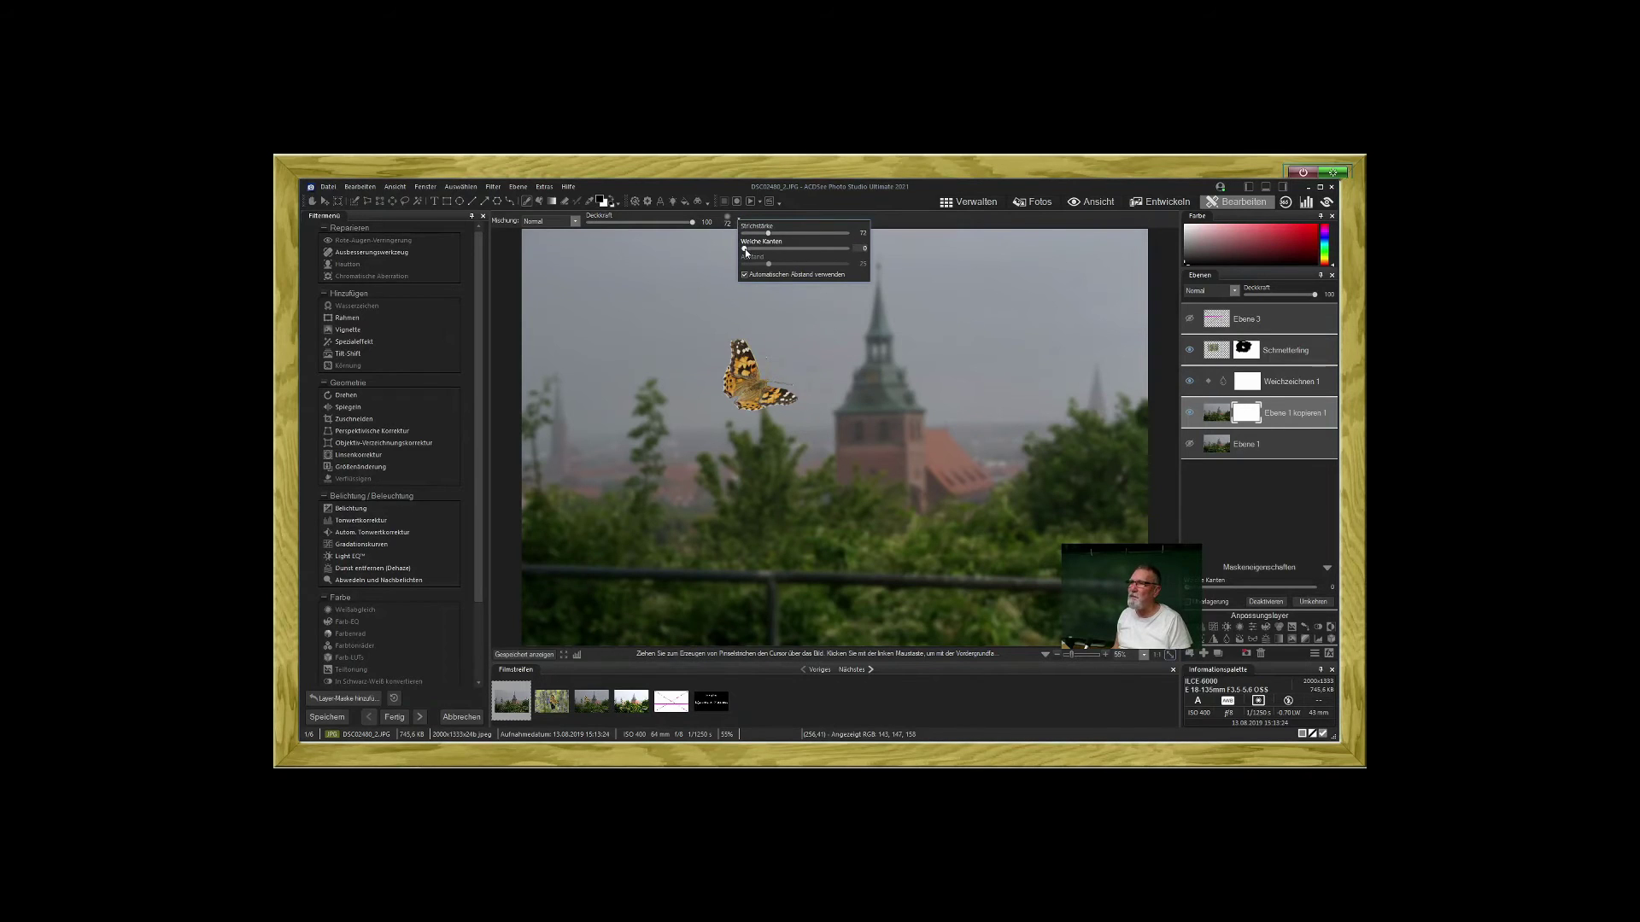
click(745, 249)
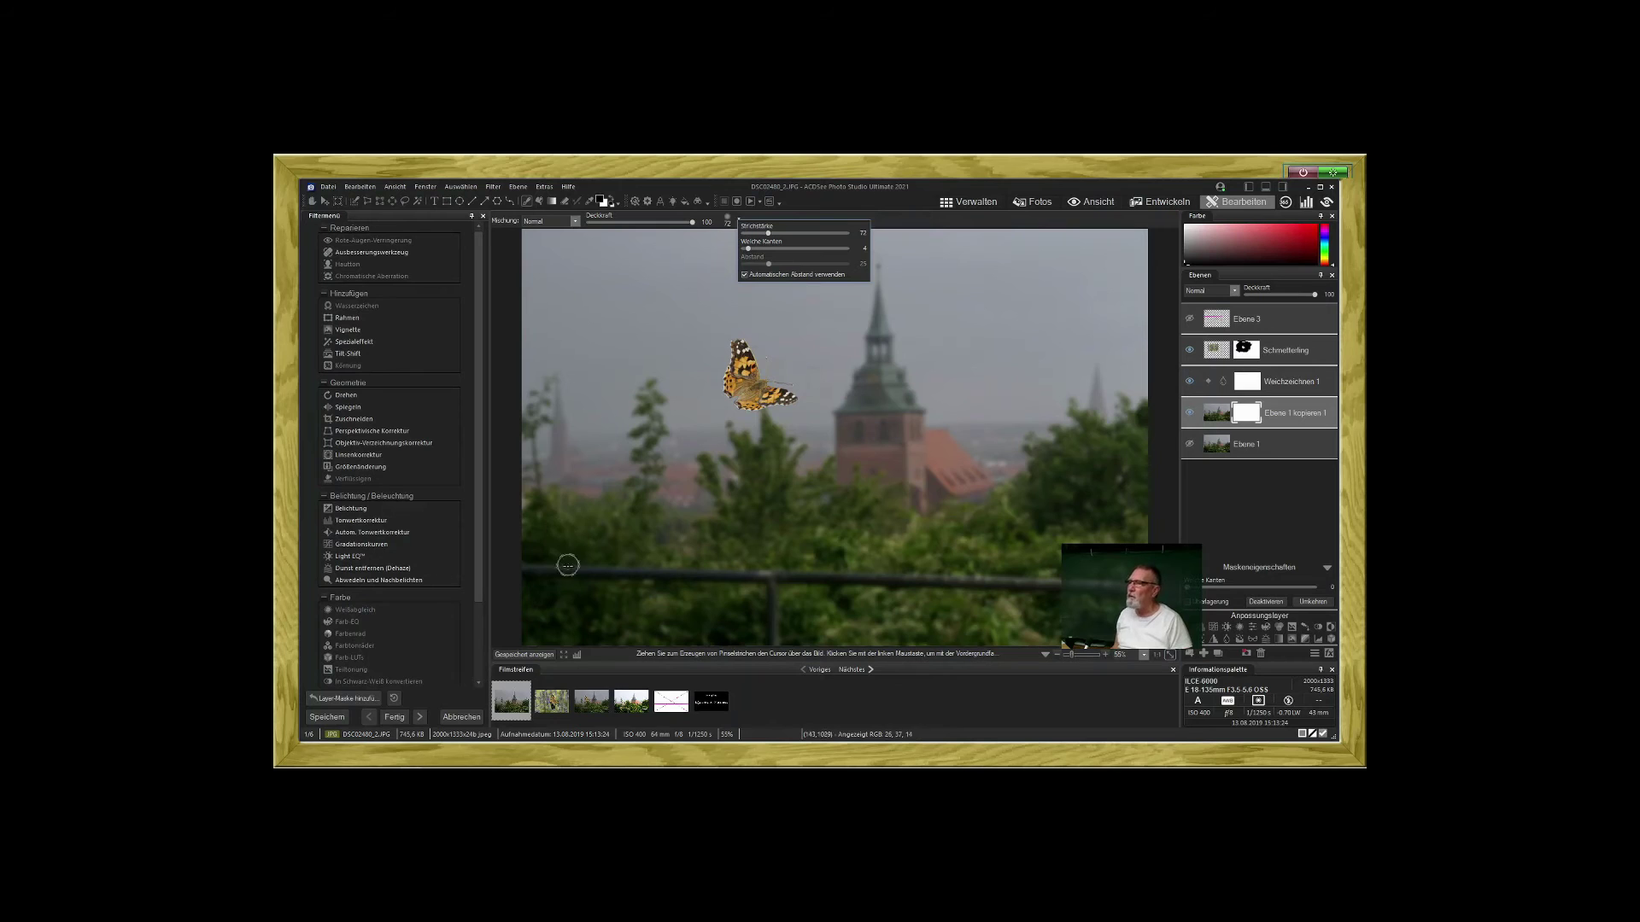
scroll(569, 561, down, 2)
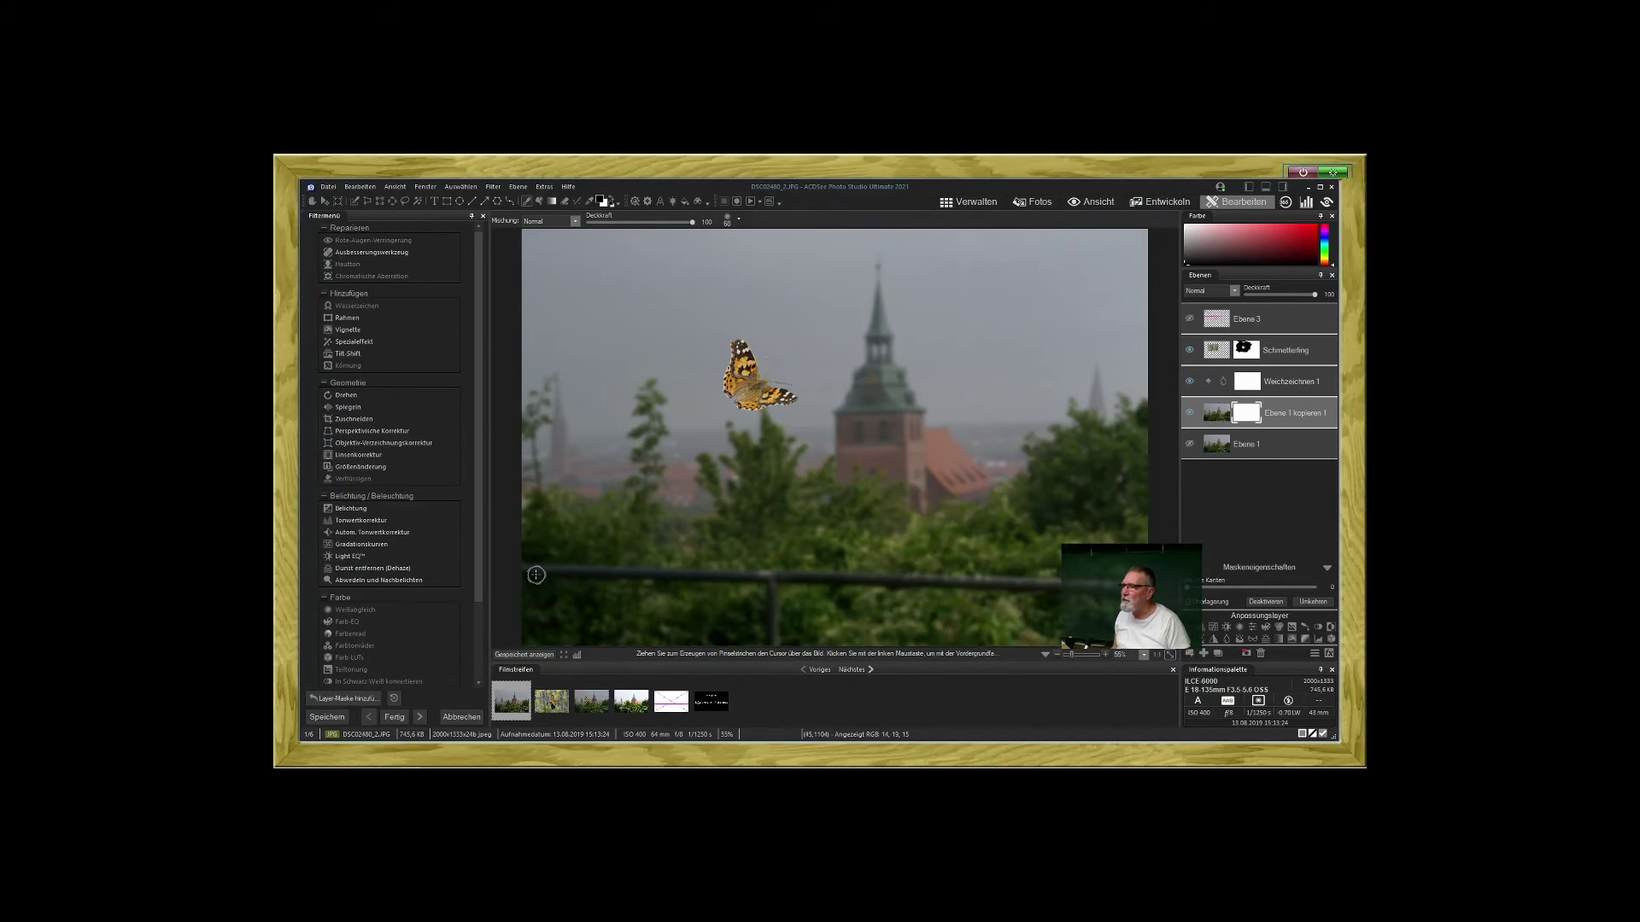
scroll(535, 575, down, 4)
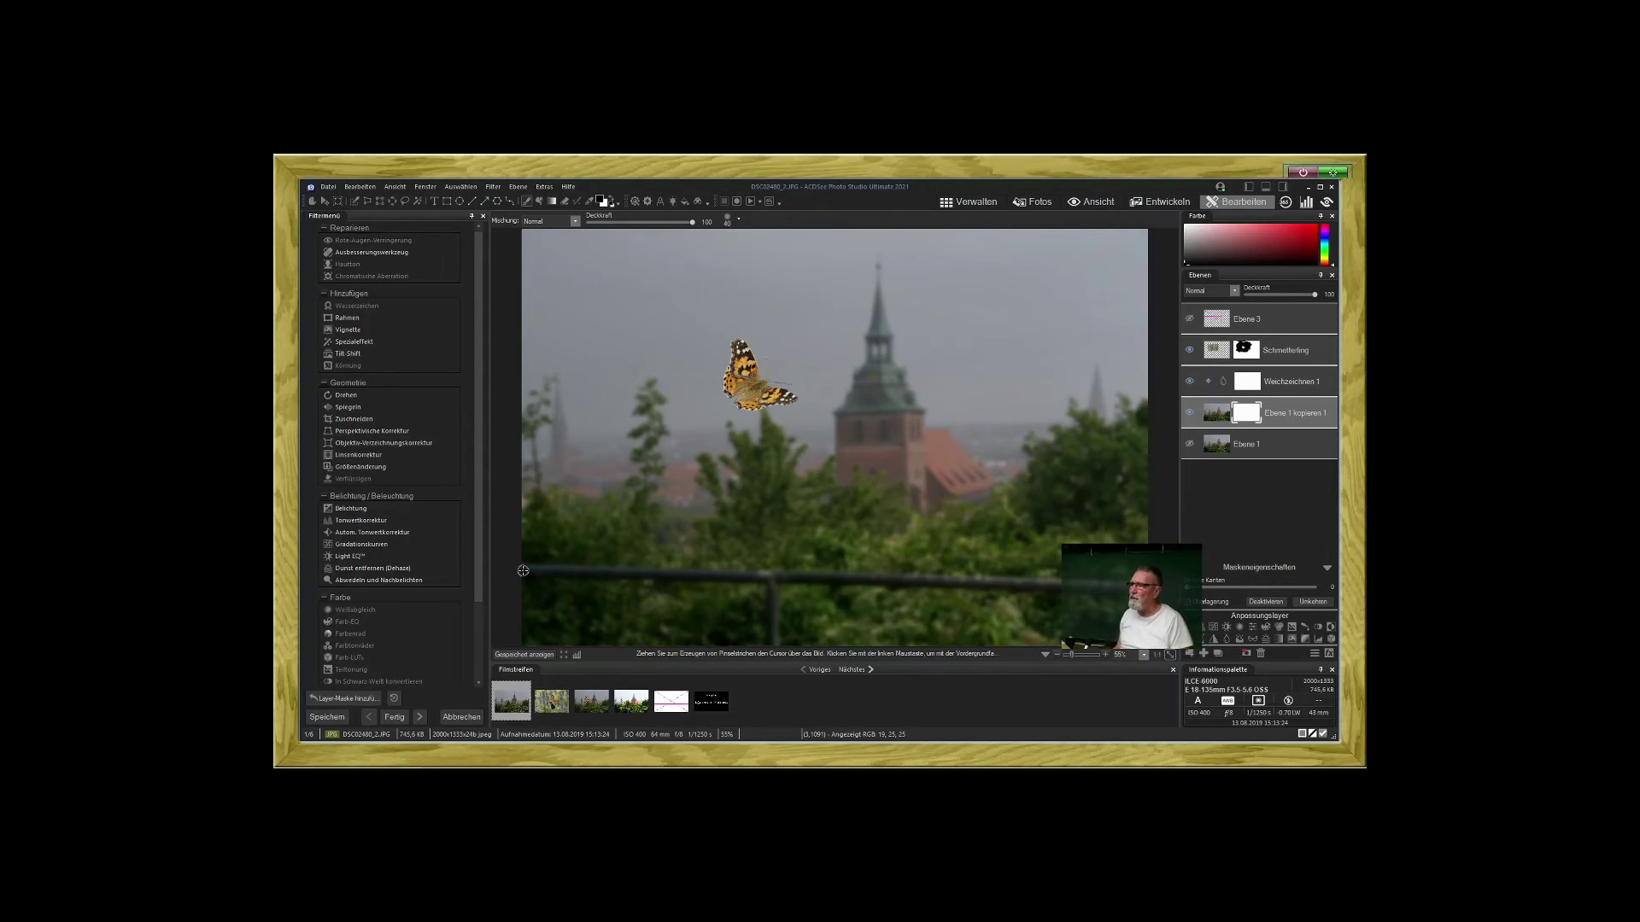
- Paint along the railing in black on the Ebene 1 kopieren 1 mask and make the Ebene 1 layer visible
click(523, 570)
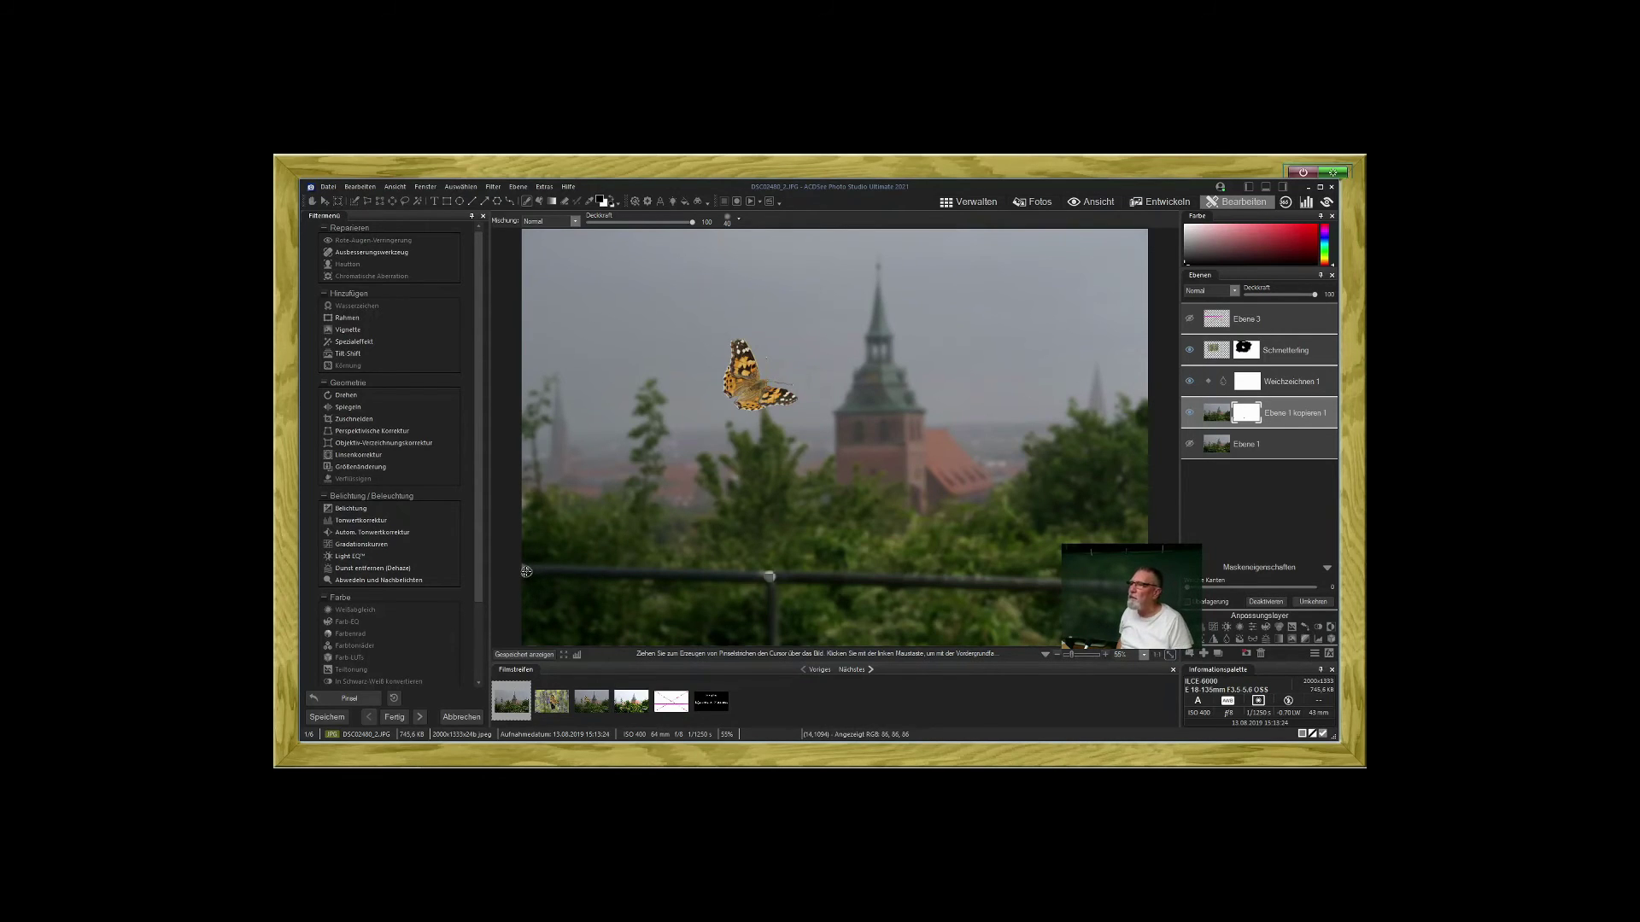
drag(526, 572, 564, 571)
click(1189, 444)
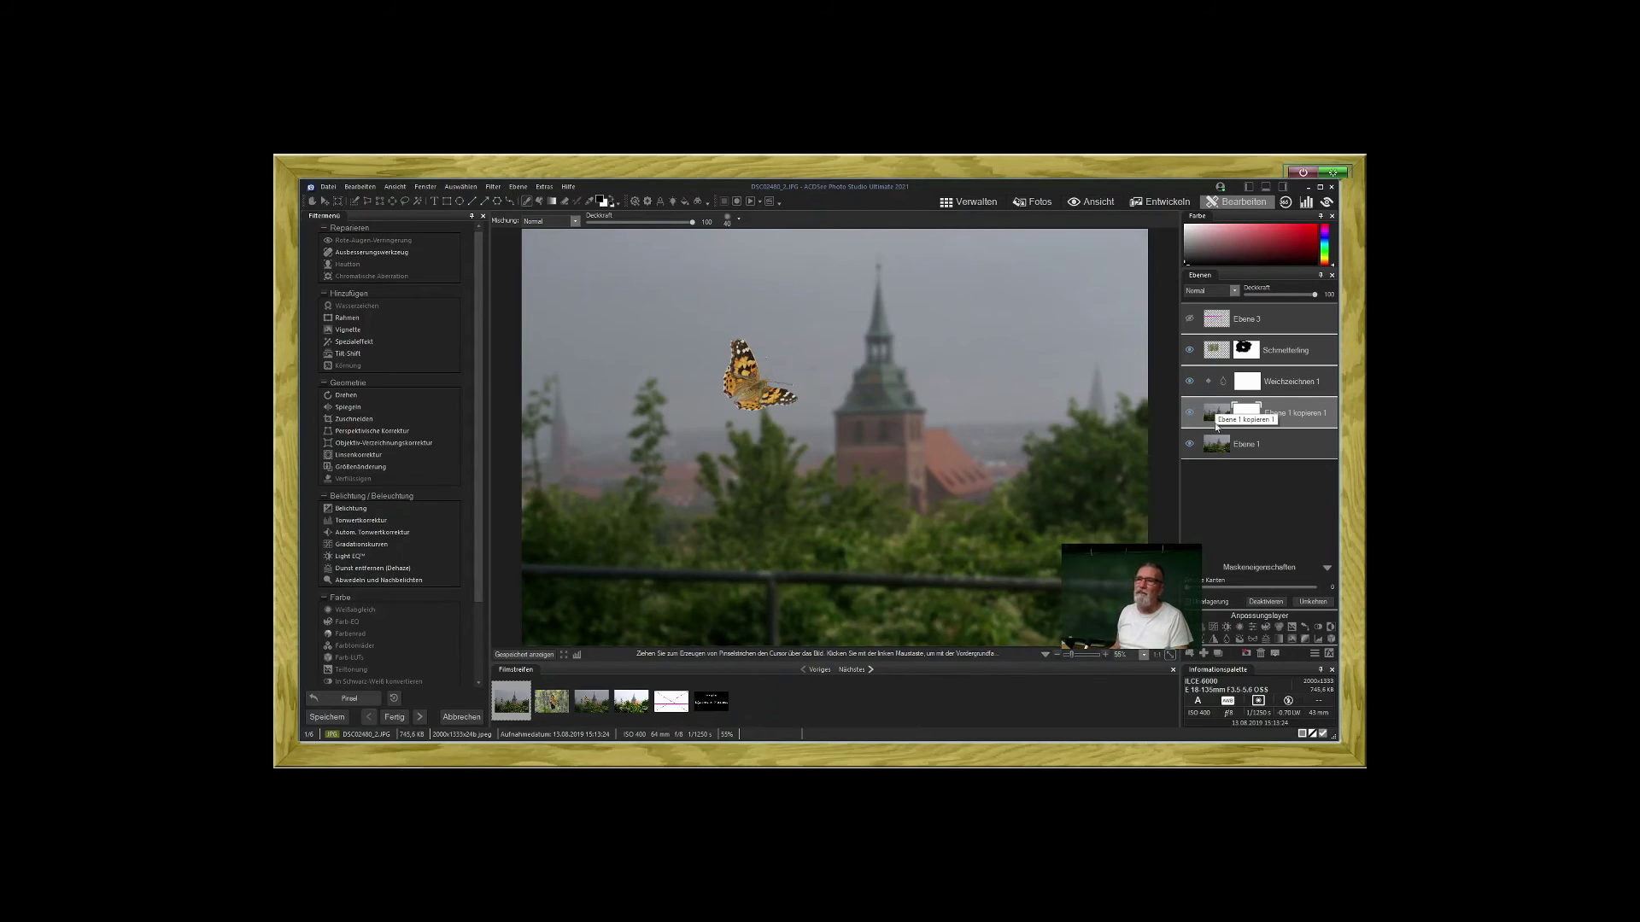
- Clip the Weichzeichnen layer to Ebene 1 kopieren 1 and paint over the railing and its post on the mask to reveal them sharp
mouse_move(1240, 411)
mouse_down()
mouse_move(1221, 445)
mouse_move(1218, 397)
mouse_up()
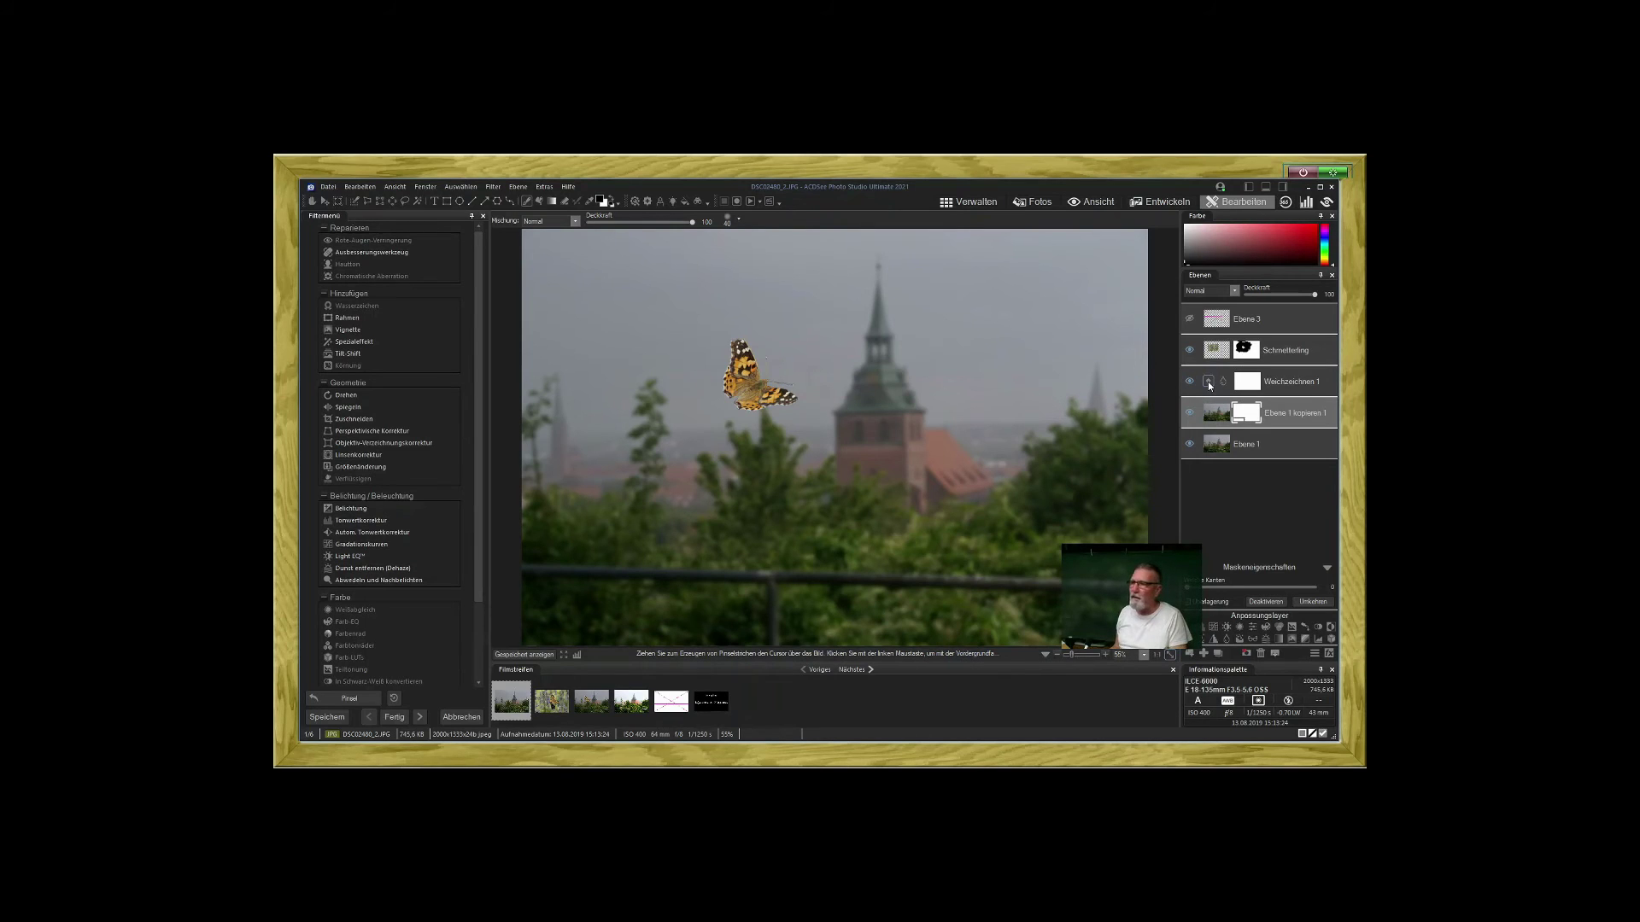
click(1208, 382)
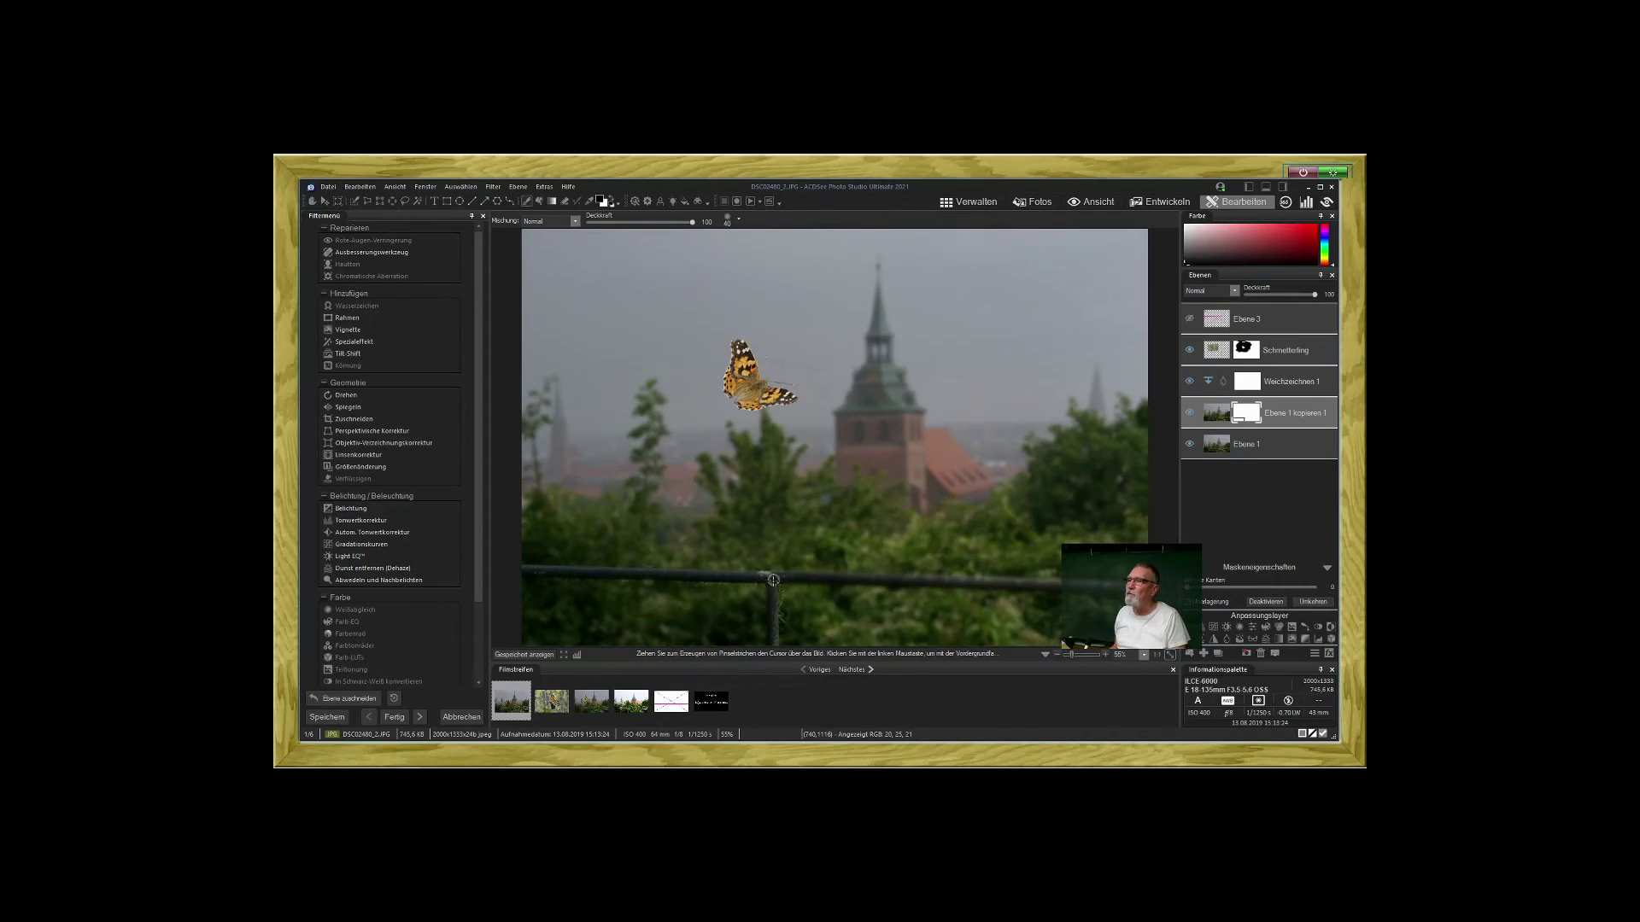
mouse_move(770, 619)
mouse_down()
mouse_move(773, 649)
mouse_move(774, 633)
mouse_up()
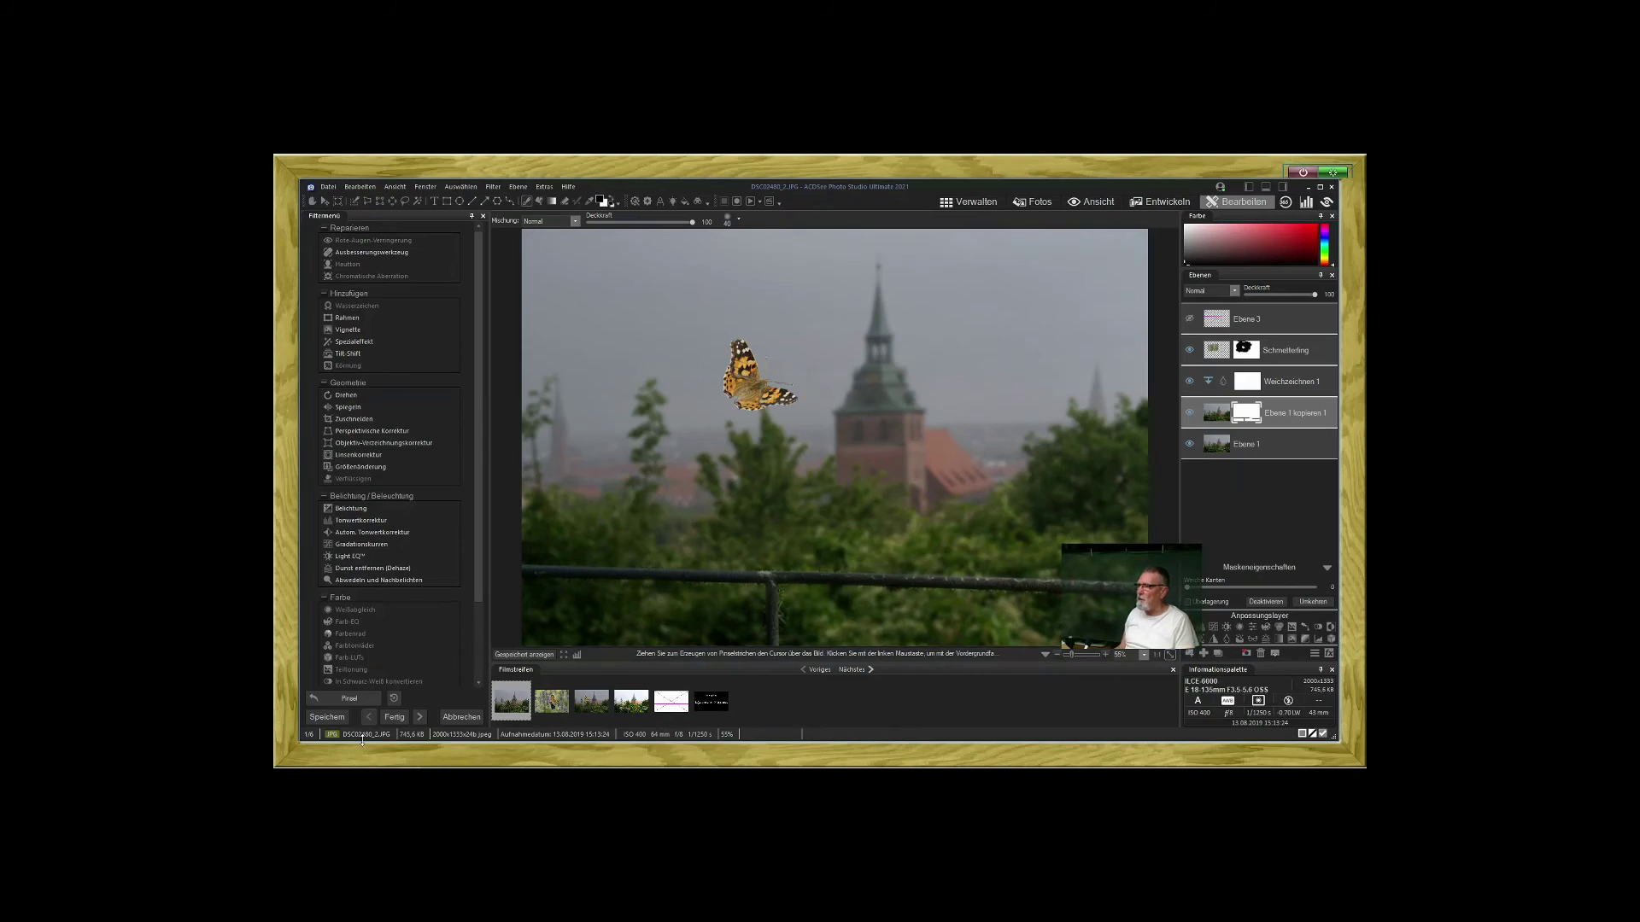
- Finish editing and save the layered image in ACDC format as DSC02480_2.acdc in the Tut-Ebenen folder
click(394, 717)
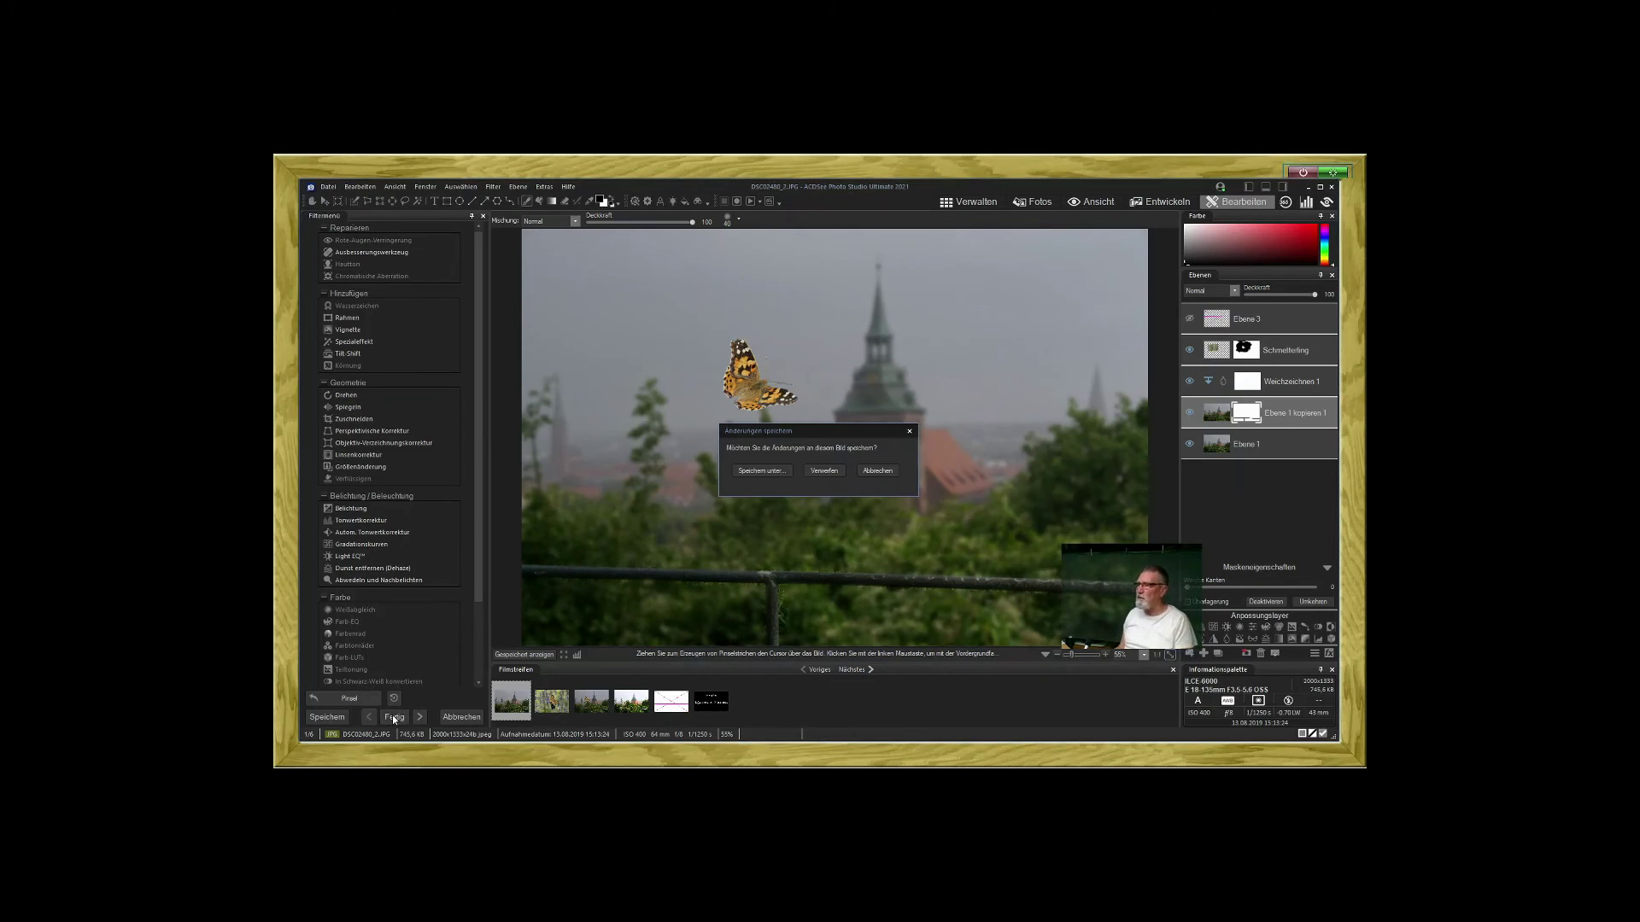
click(769, 475)
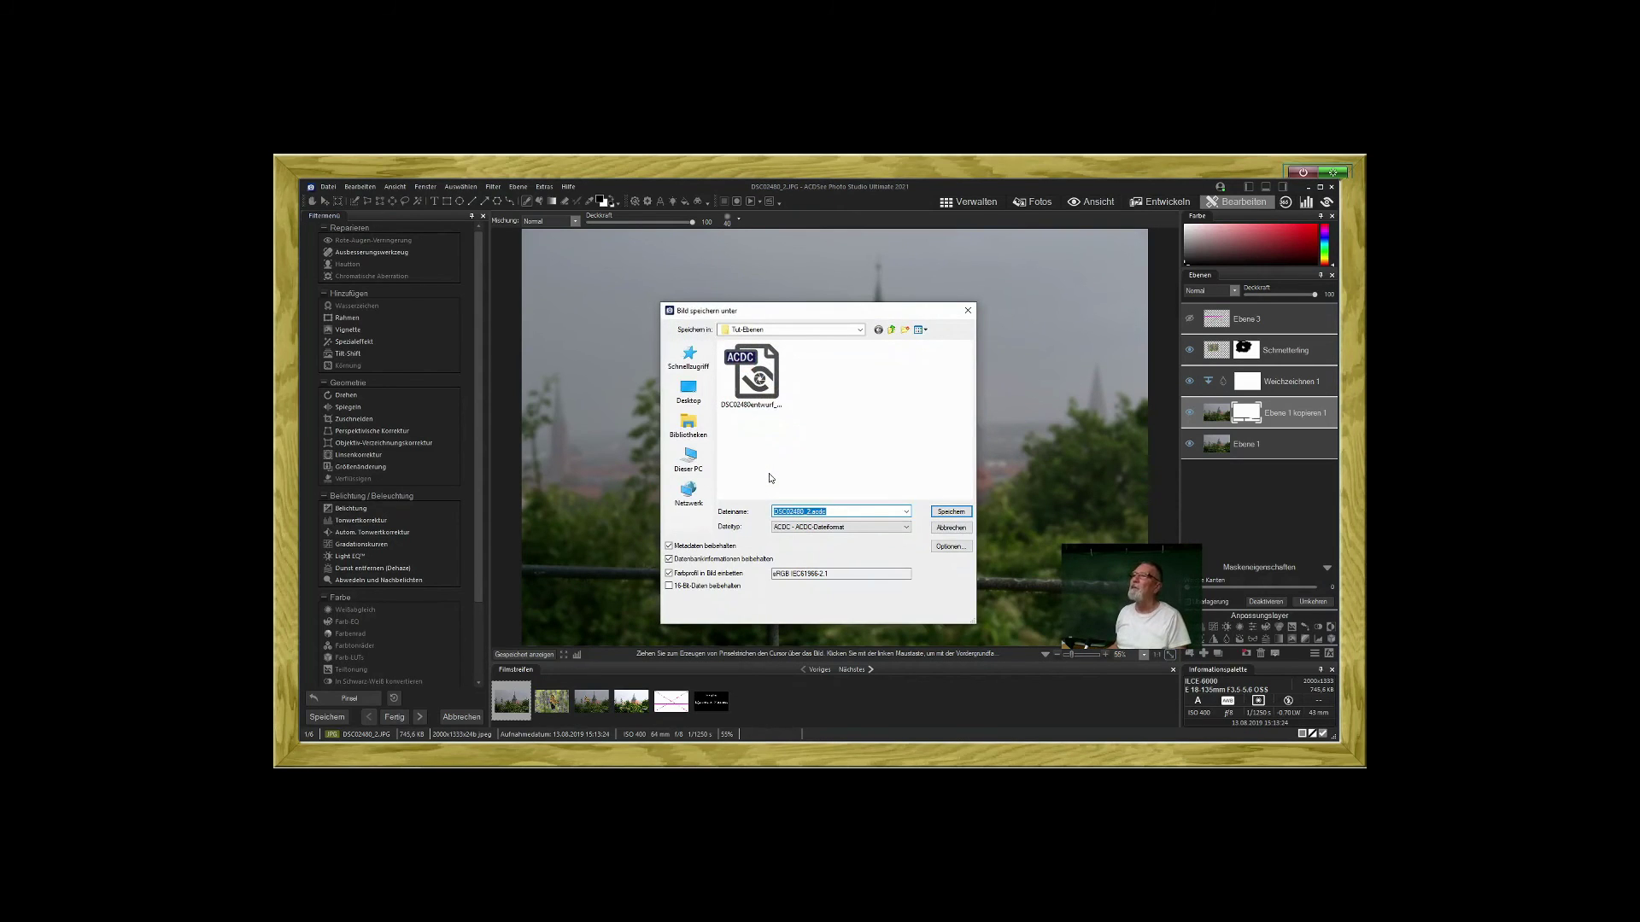
click(949, 512)
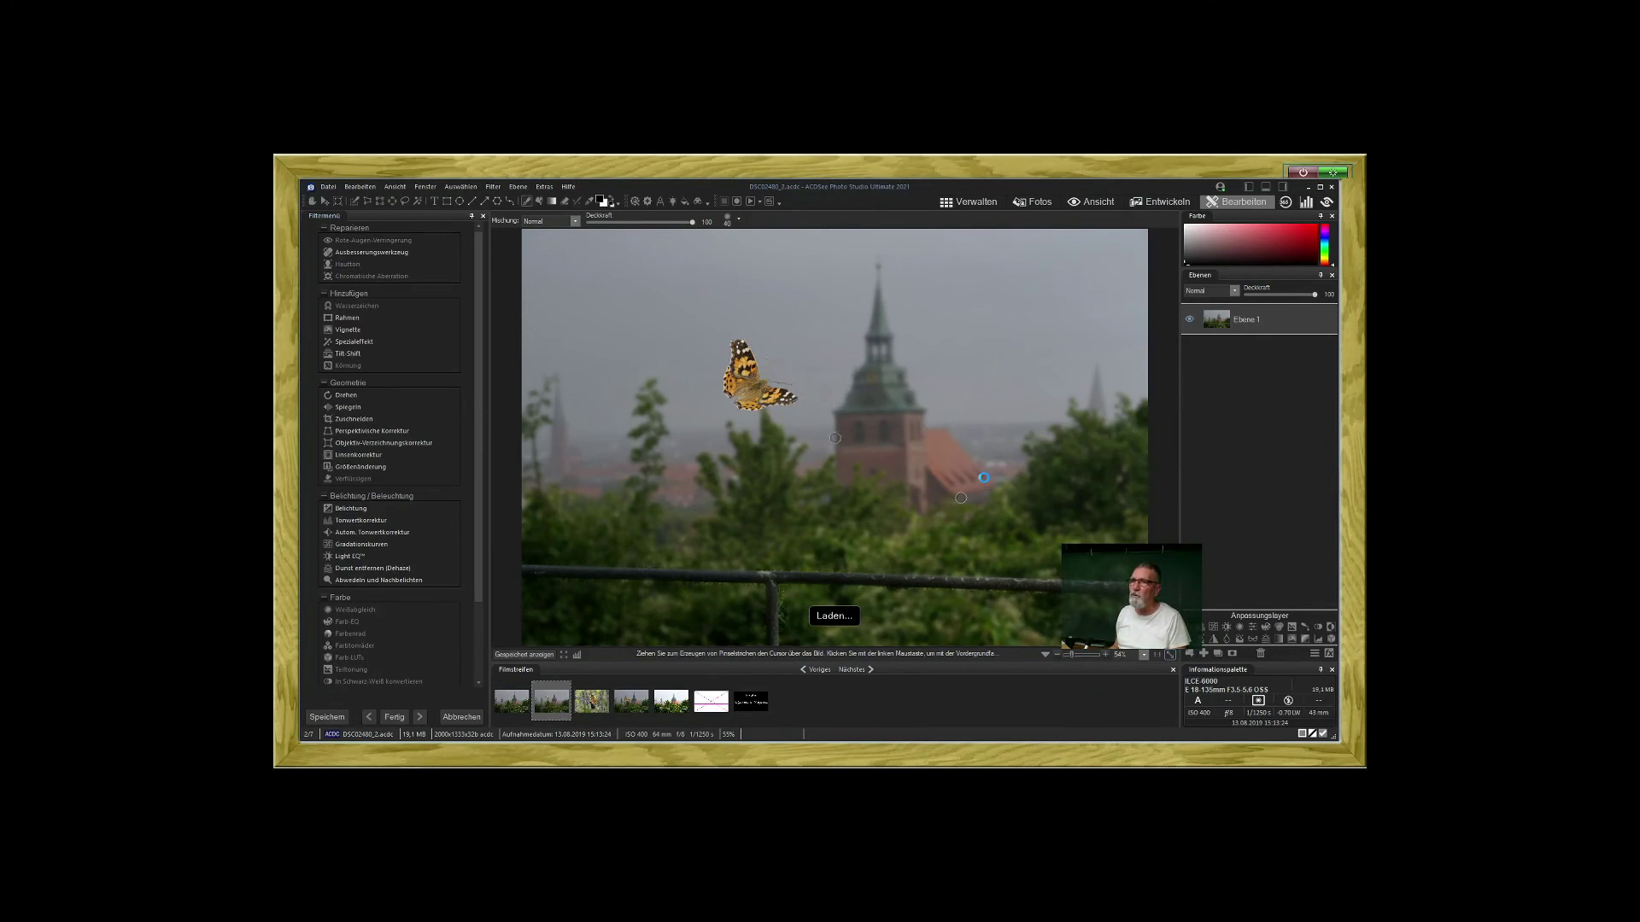
key(Escape)
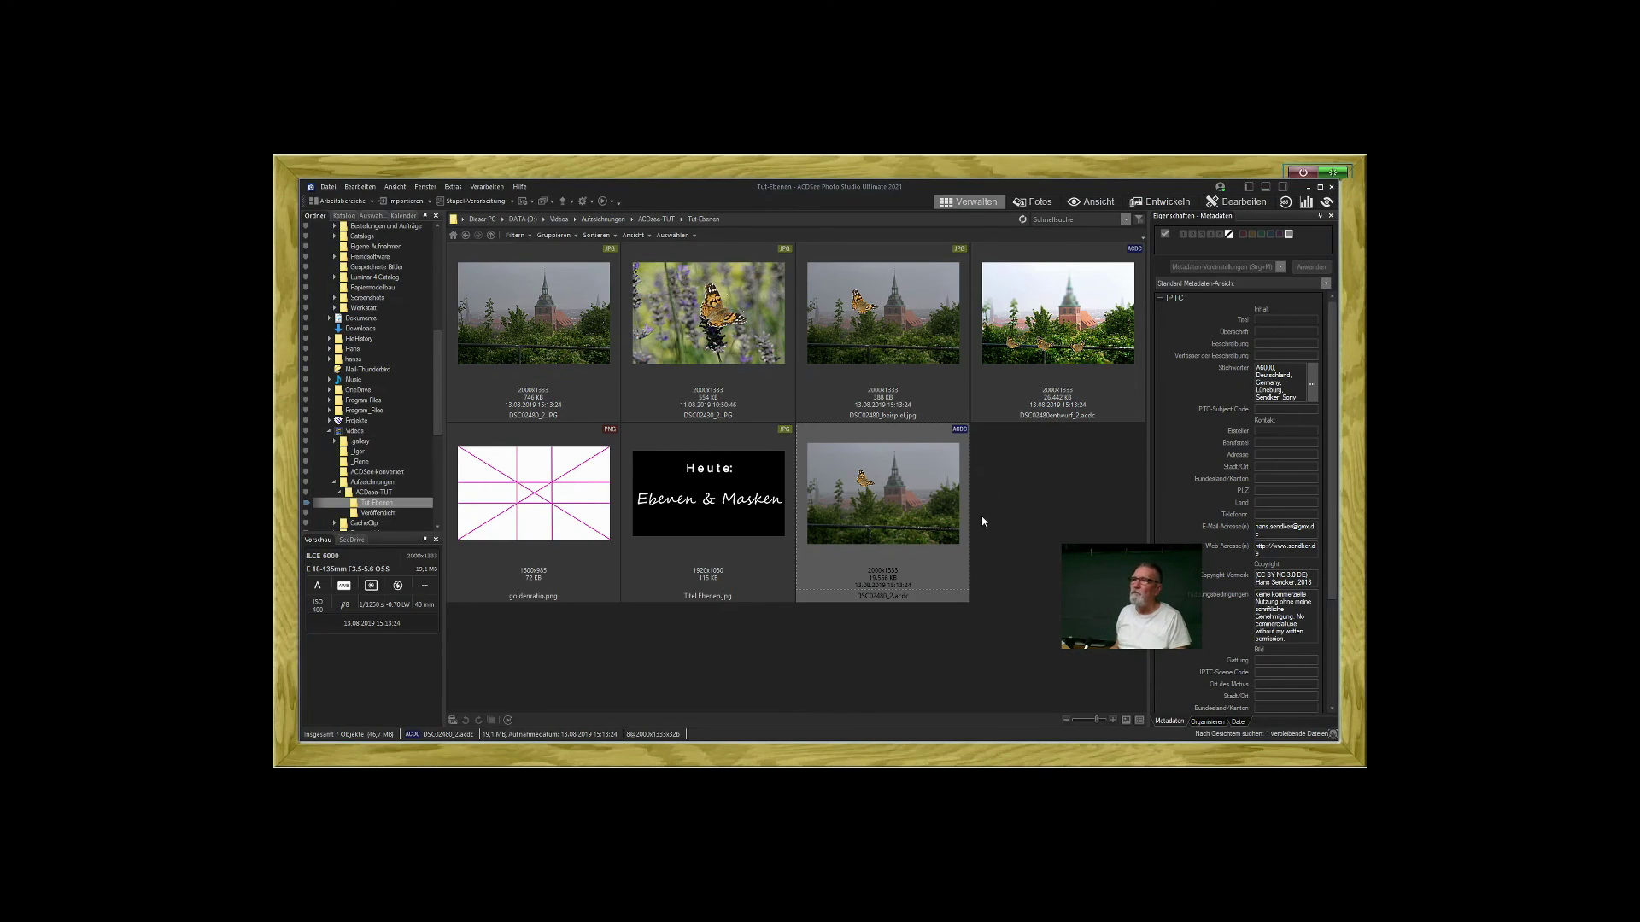
- Open DSC02480_2.acdc for editing, save a flattened JPEG copy as DSC02480_3.jpg in the Tut-Ebenen folder, and leave the editor
click(1246, 202)
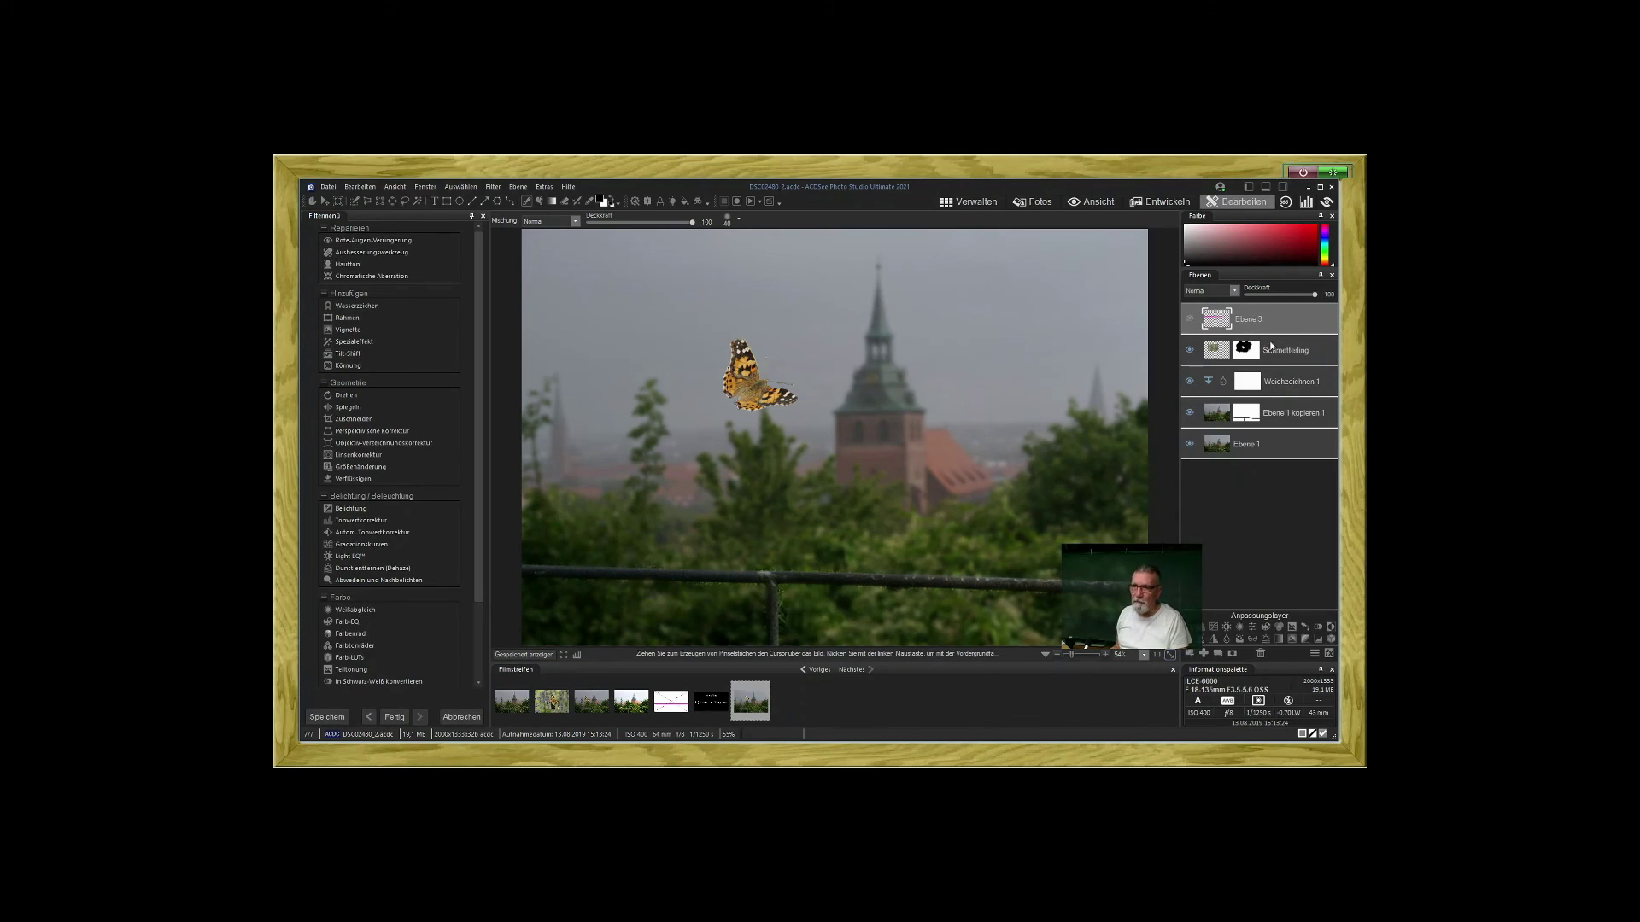
click(335, 719)
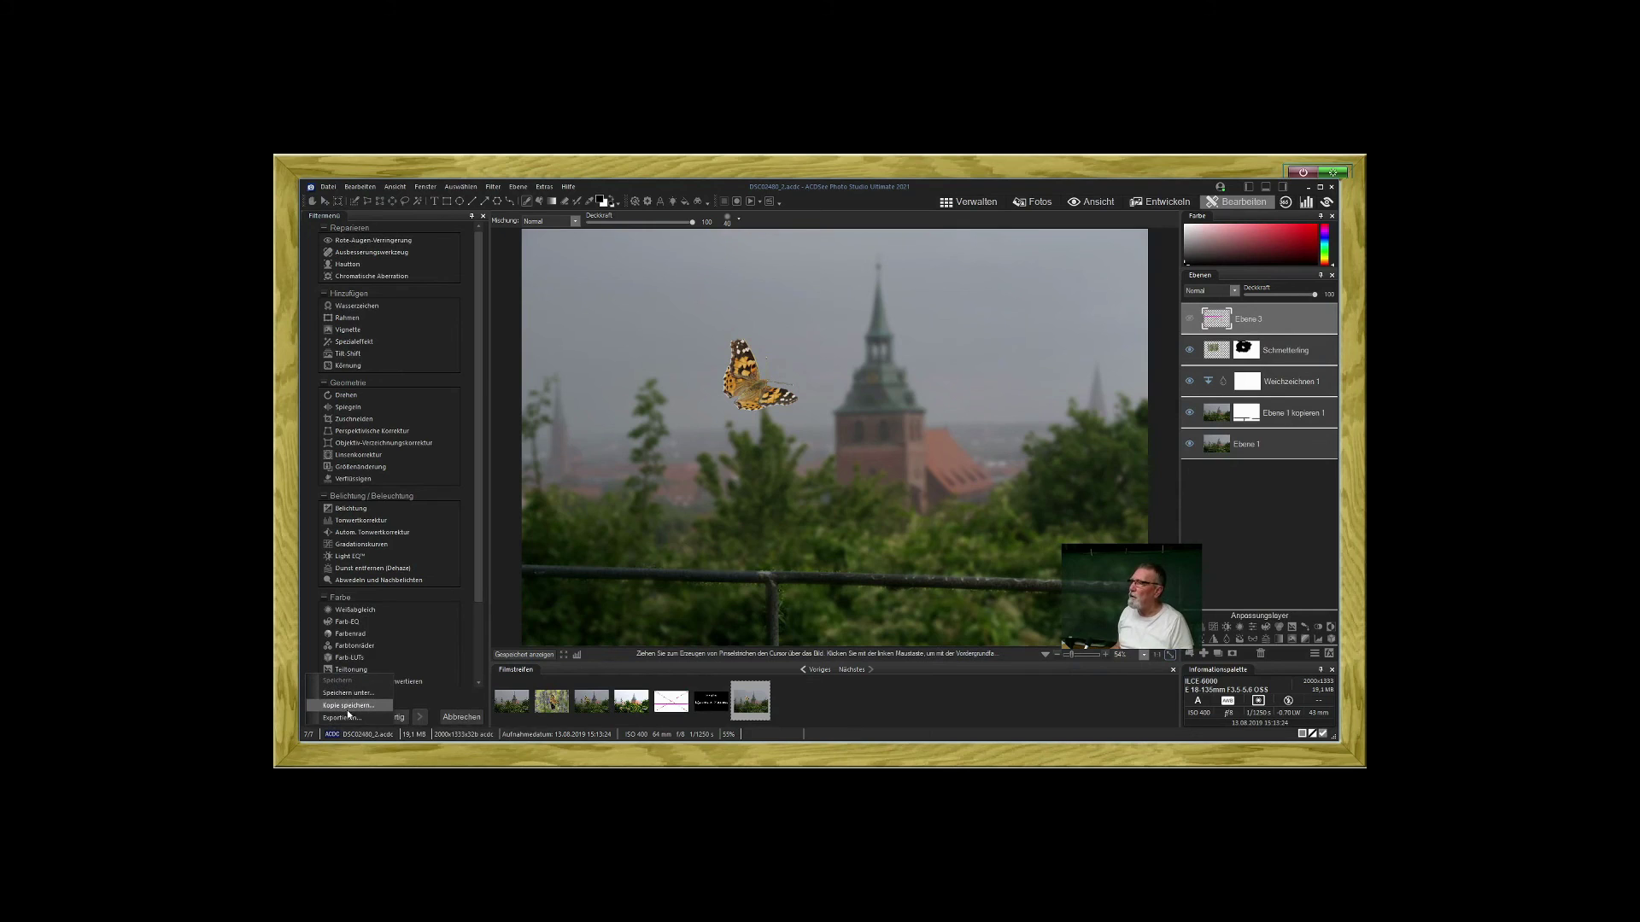
click(348, 705)
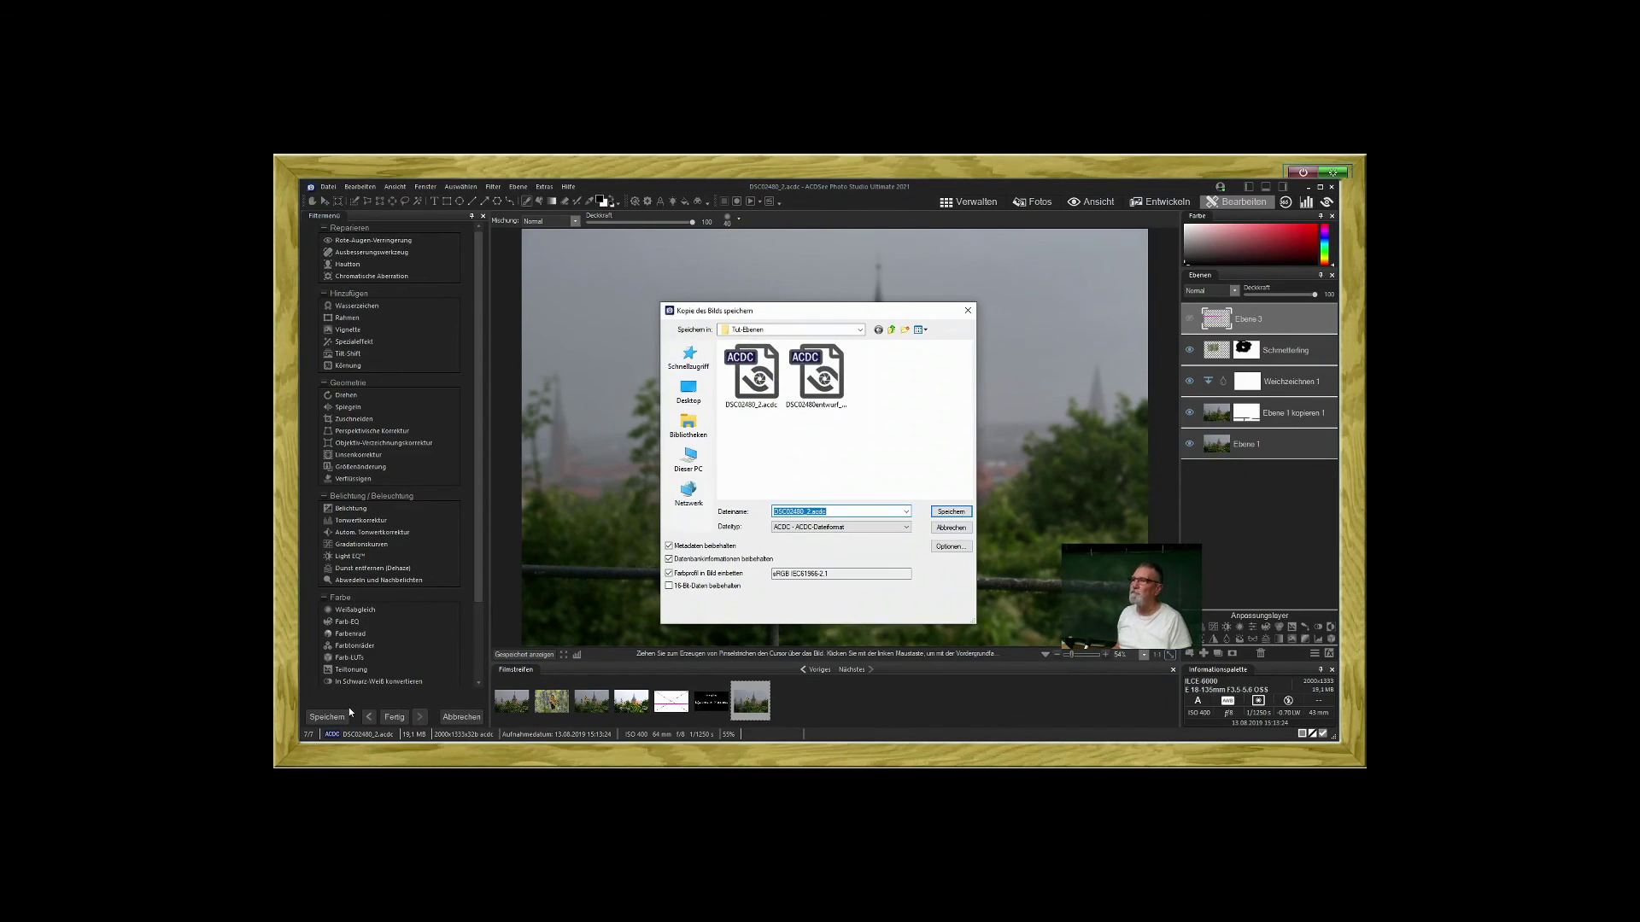
click(906, 528)
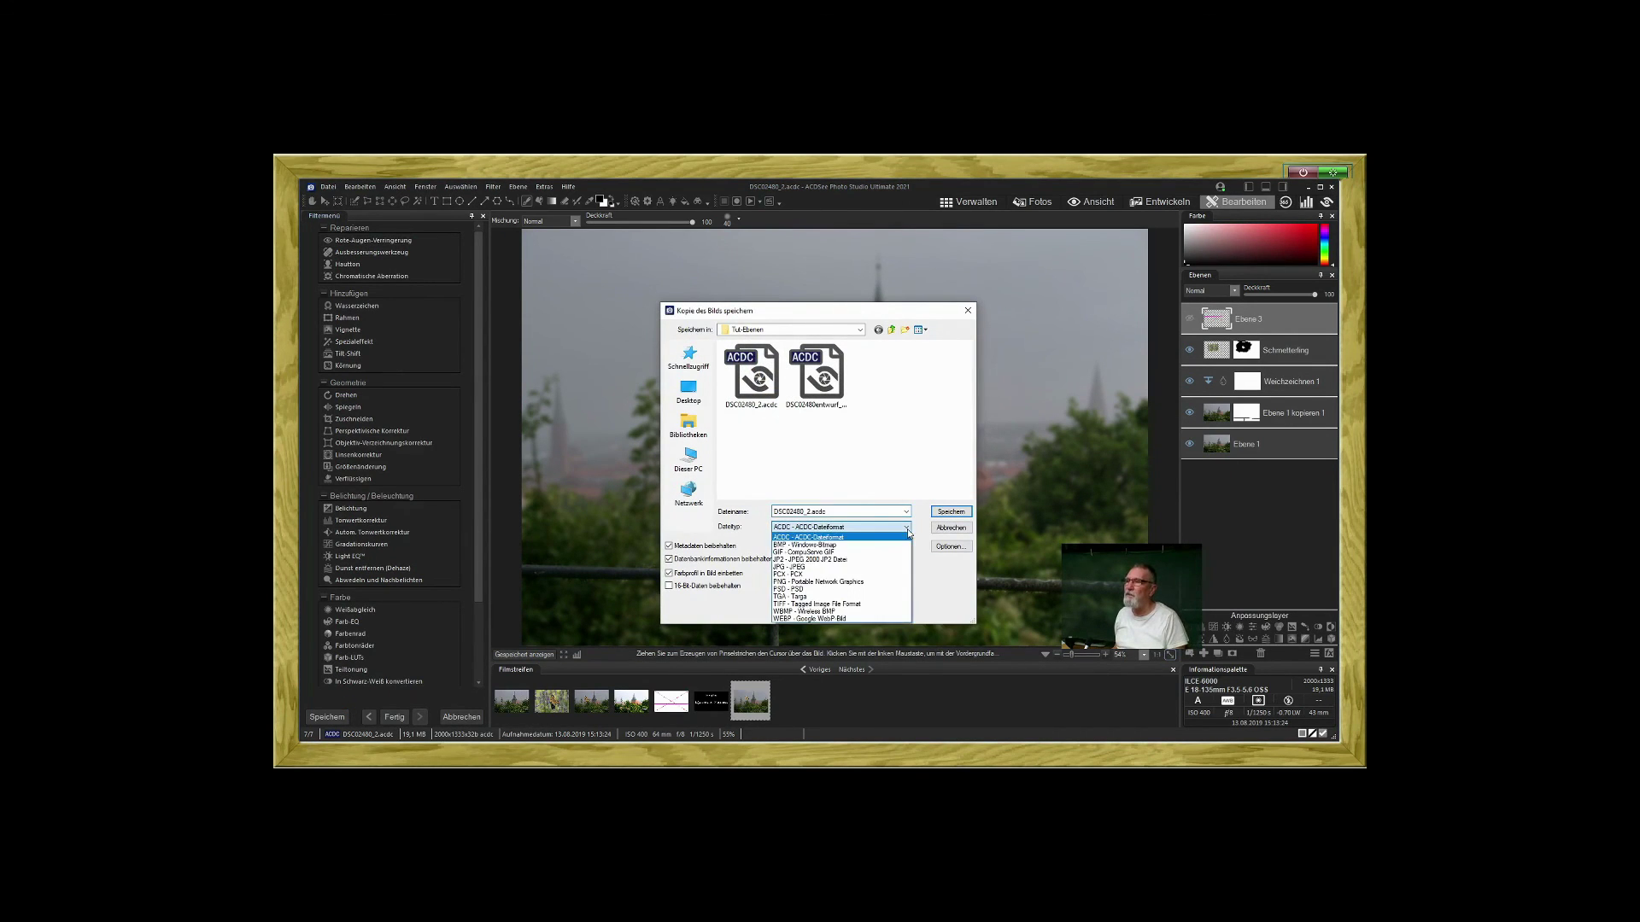
click(879, 569)
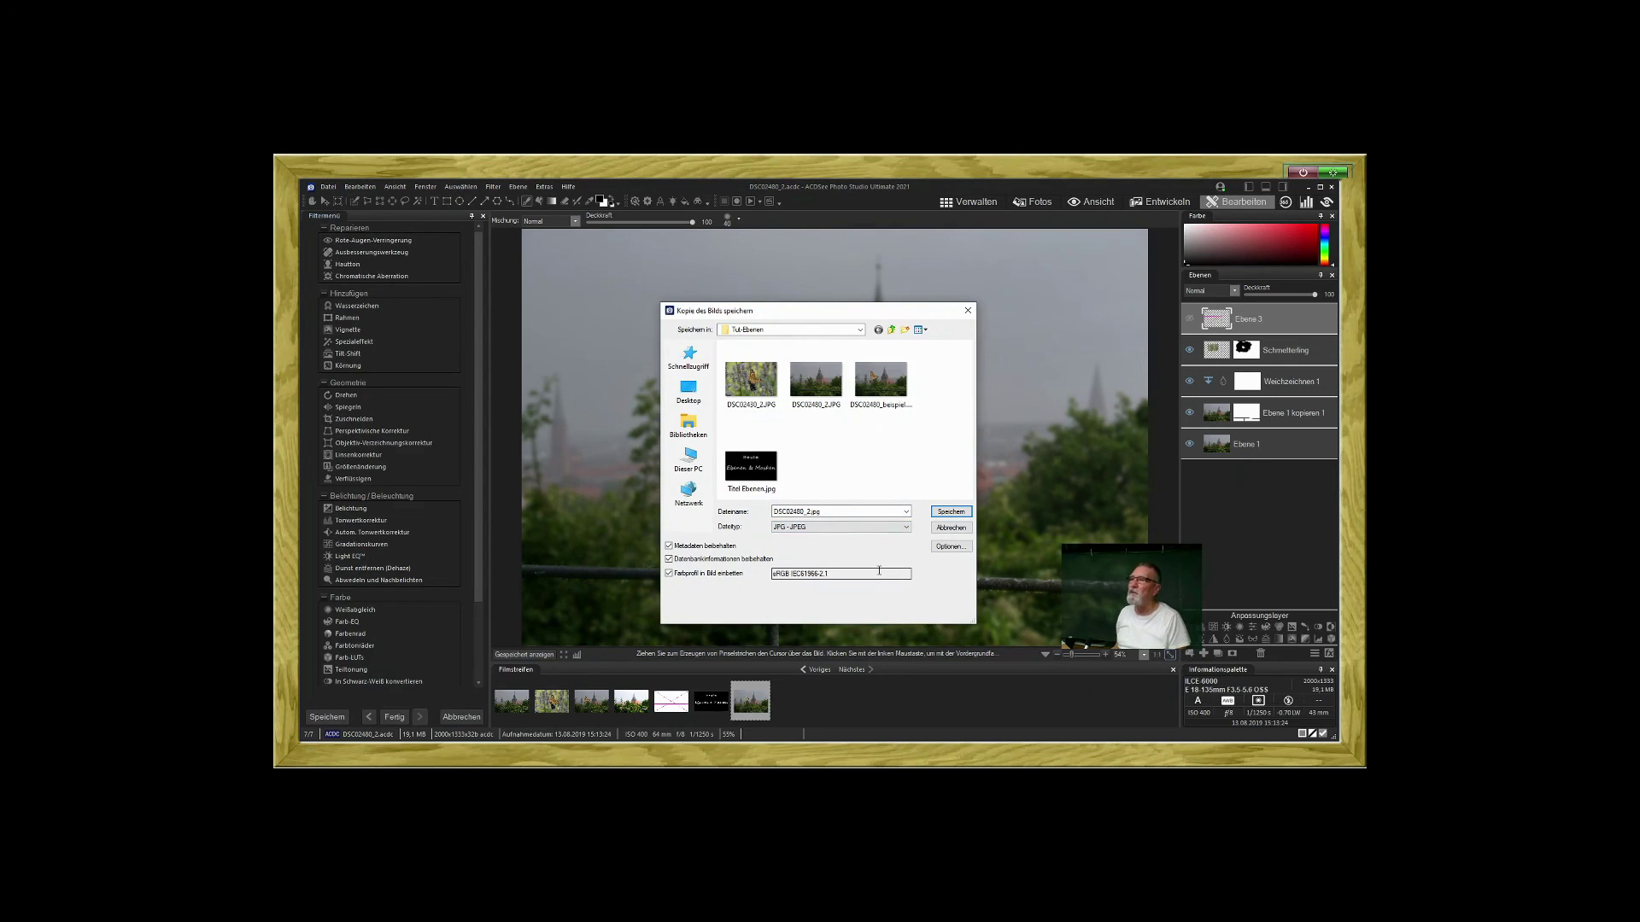
click(809, 511)
click(809, 511)
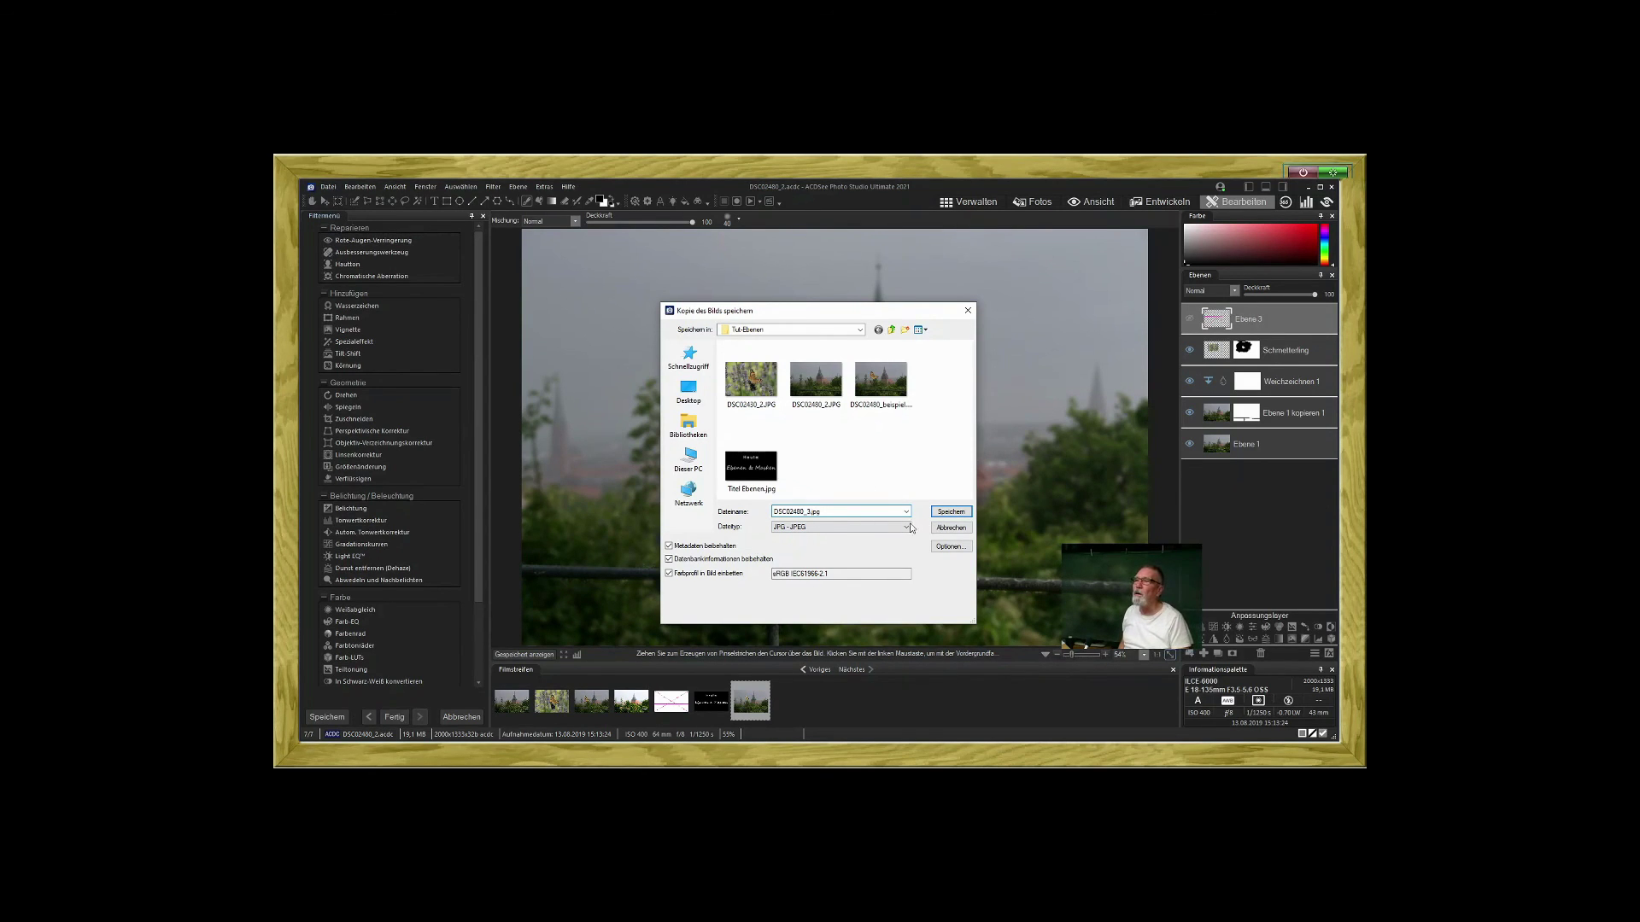
click(951, 511)
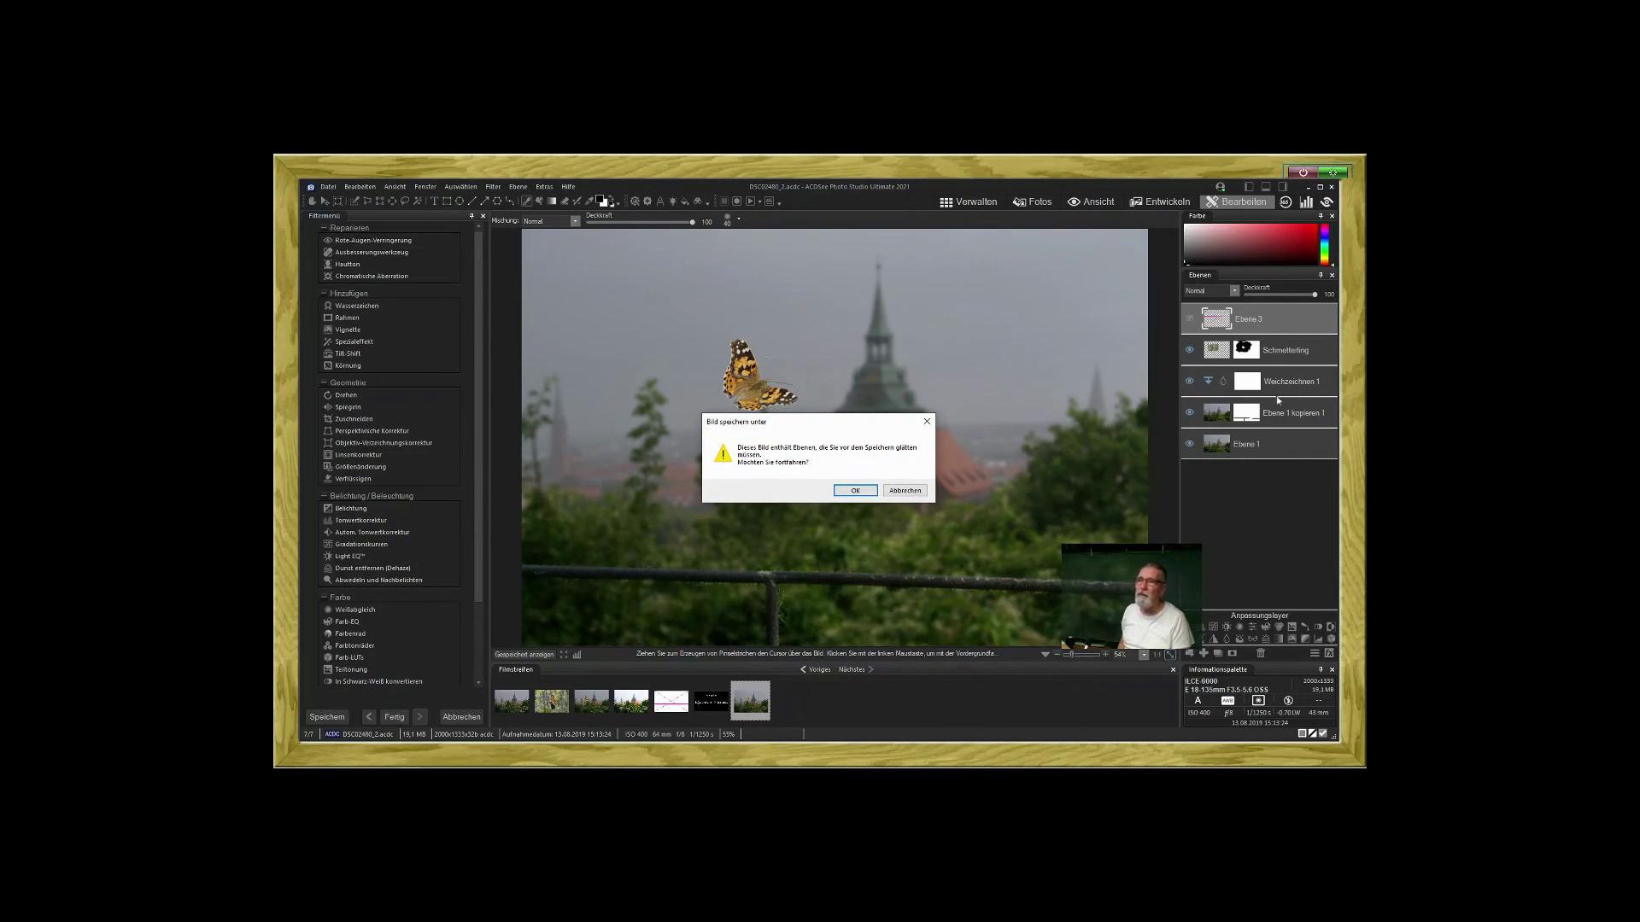
click(855, 490)
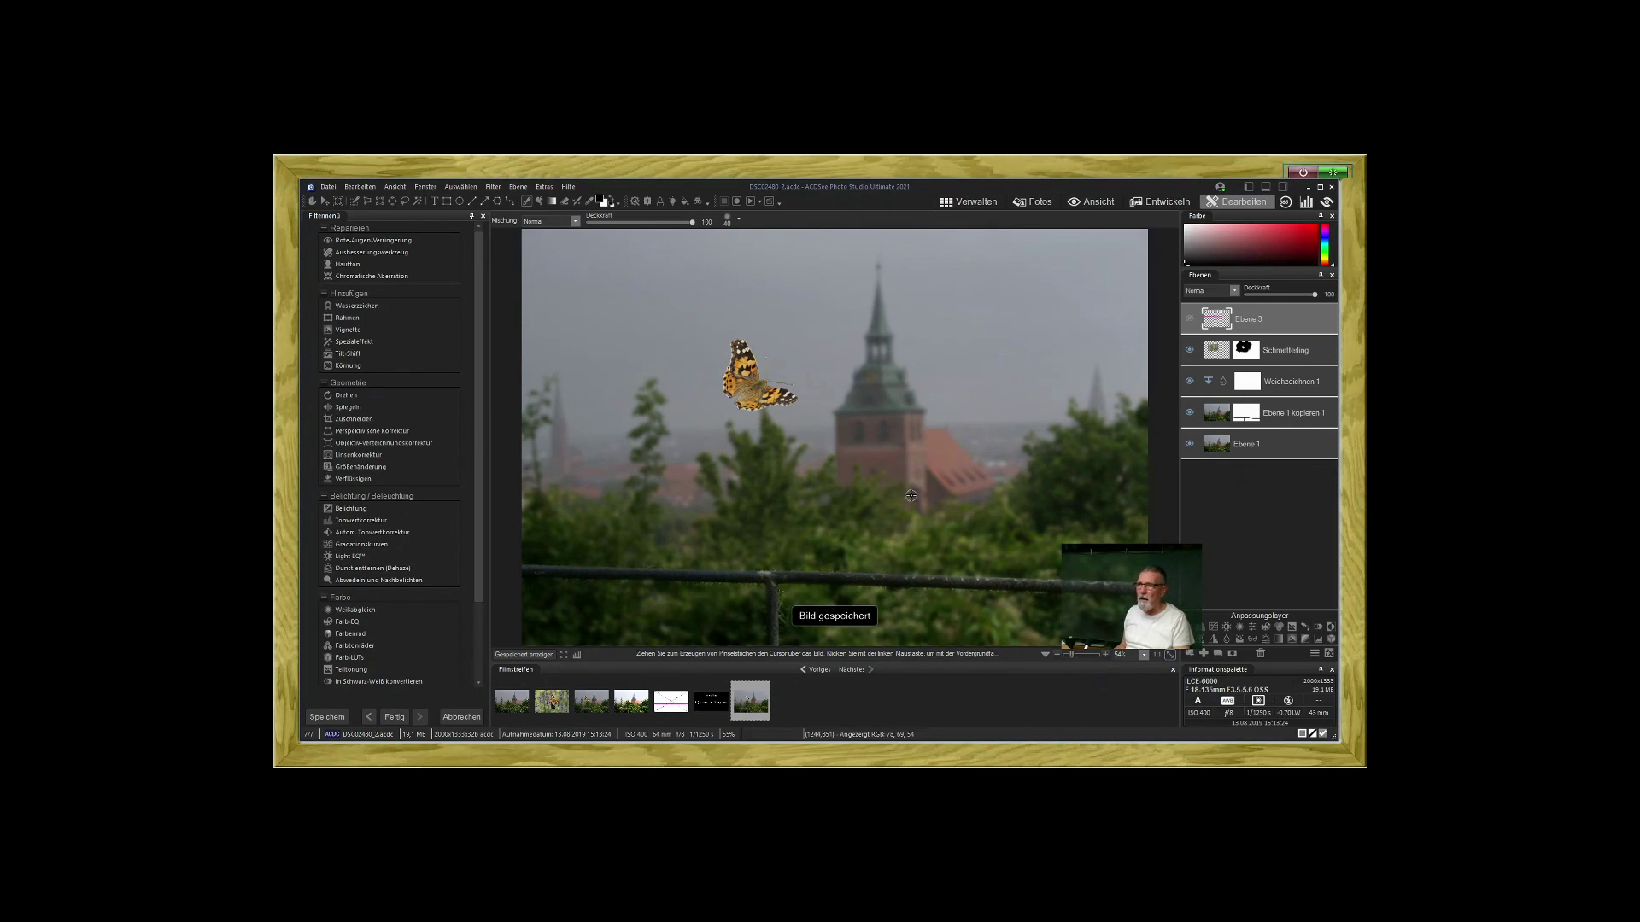
click(474, 724)
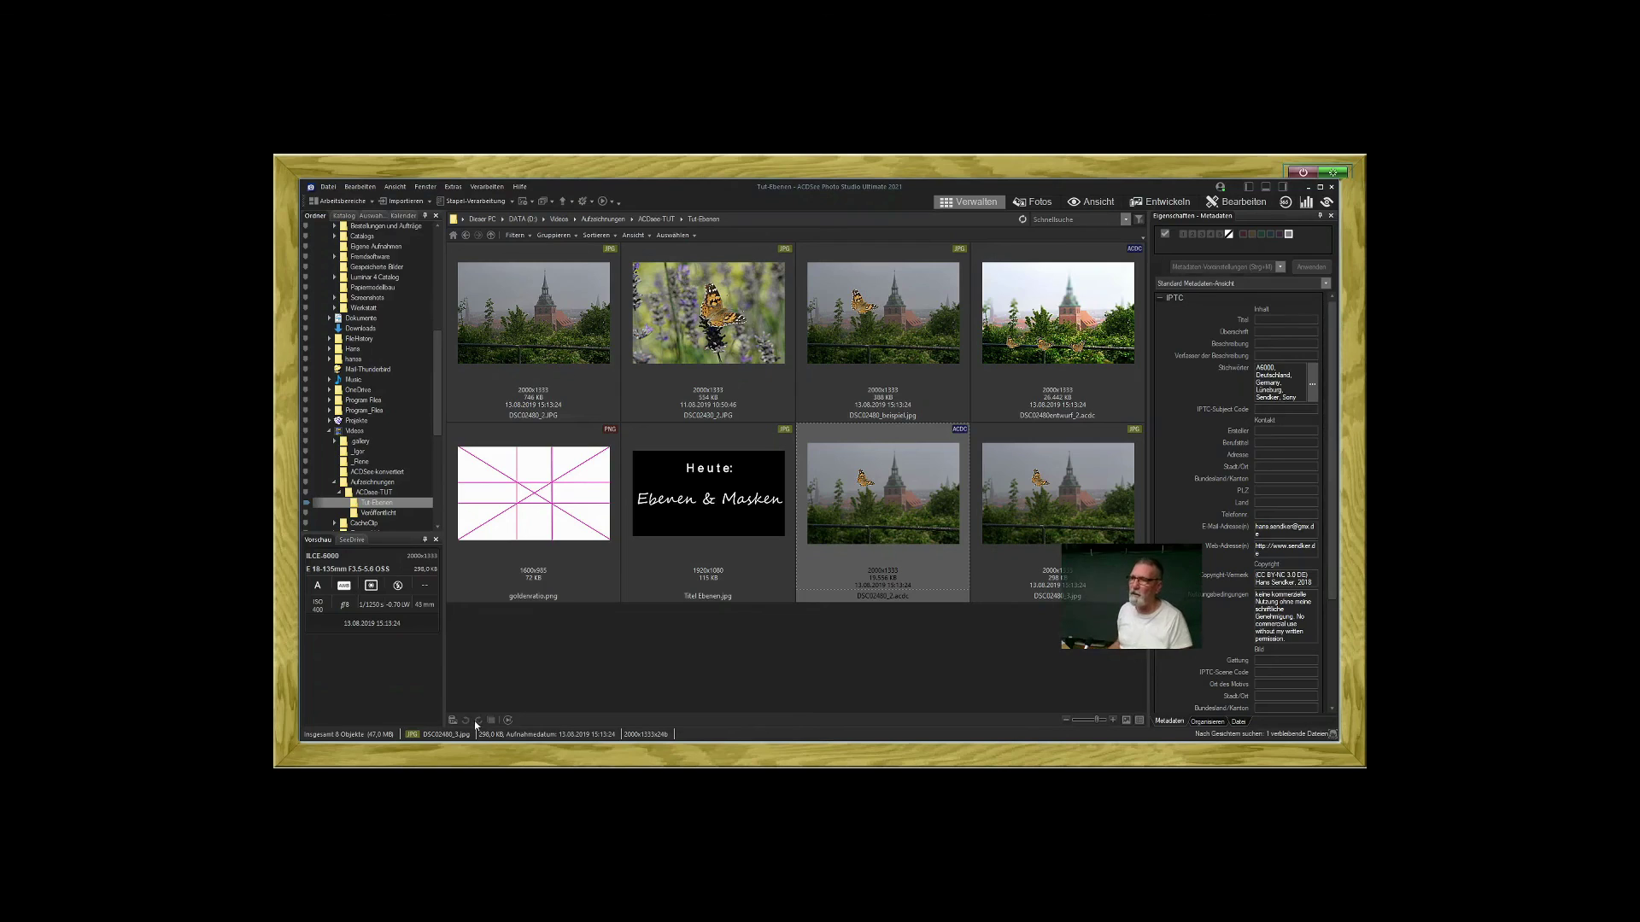
- View the DSC02480_3.jpg copy enlarged, check its layers in the editor, and close it without saving
double_click(1041, 492)
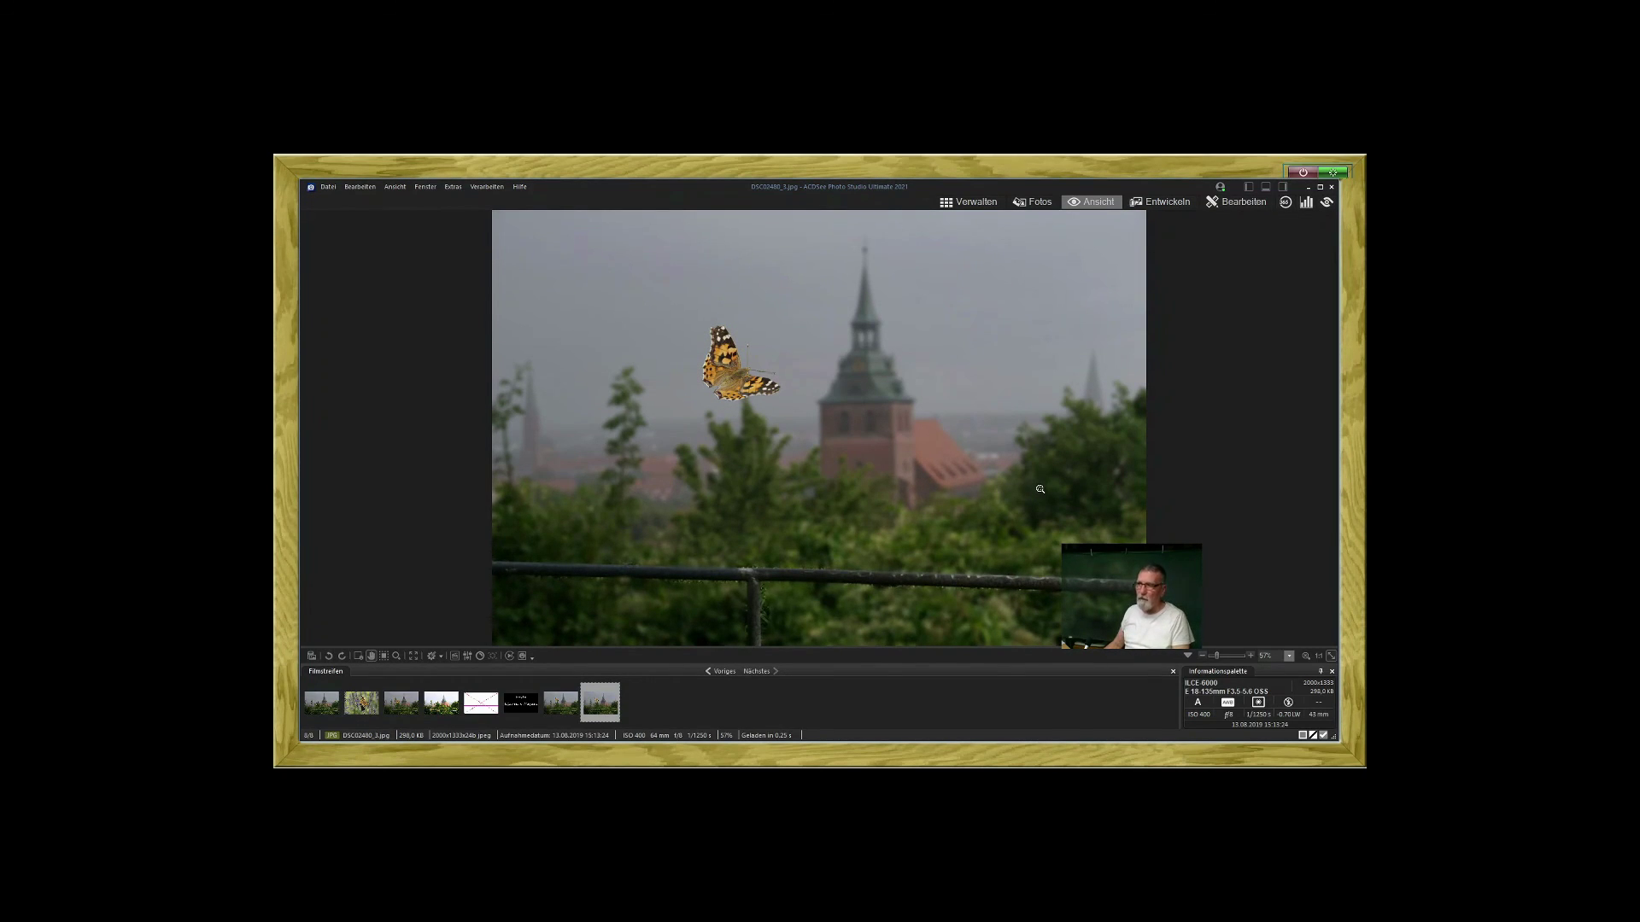
double_click(1041, 490)
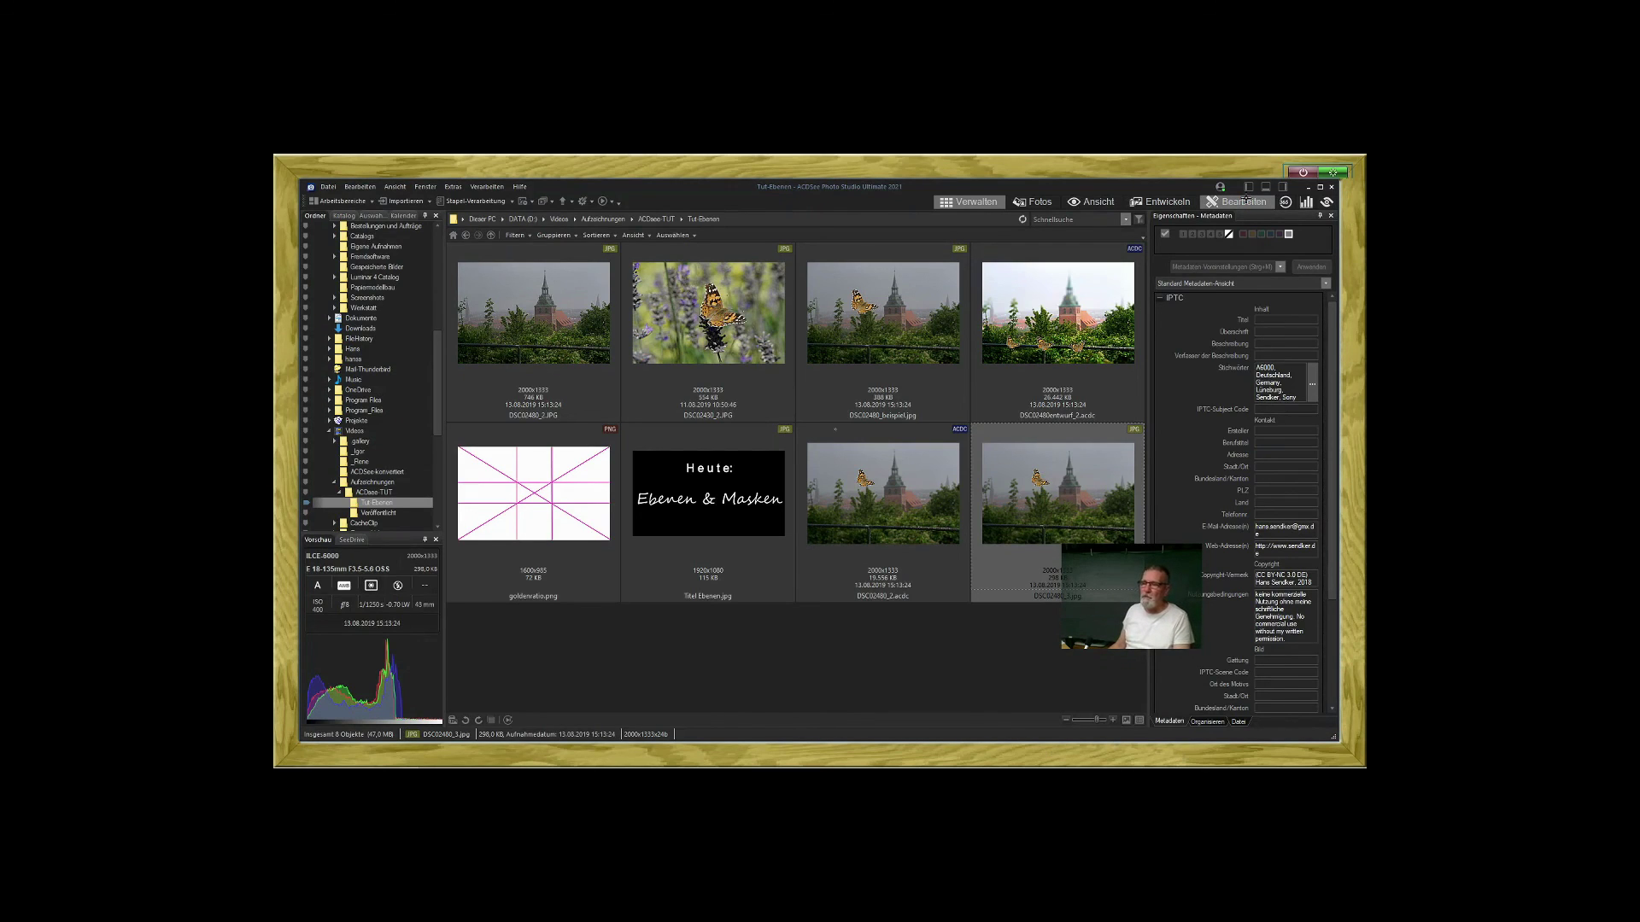
click(1243, 201)
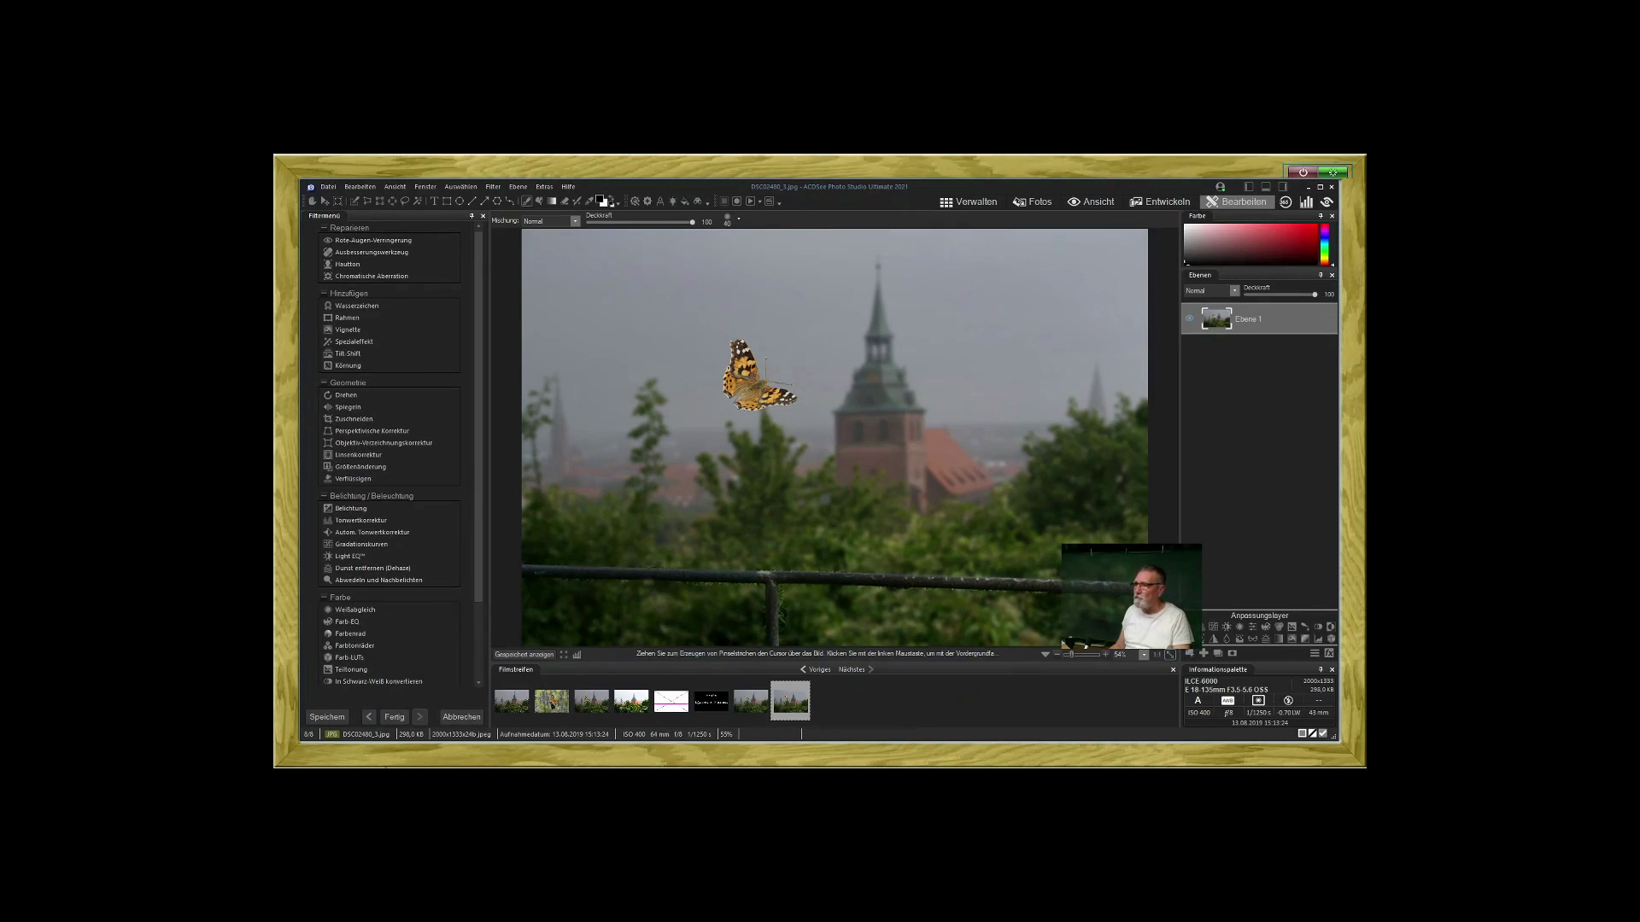
click(461, 716)
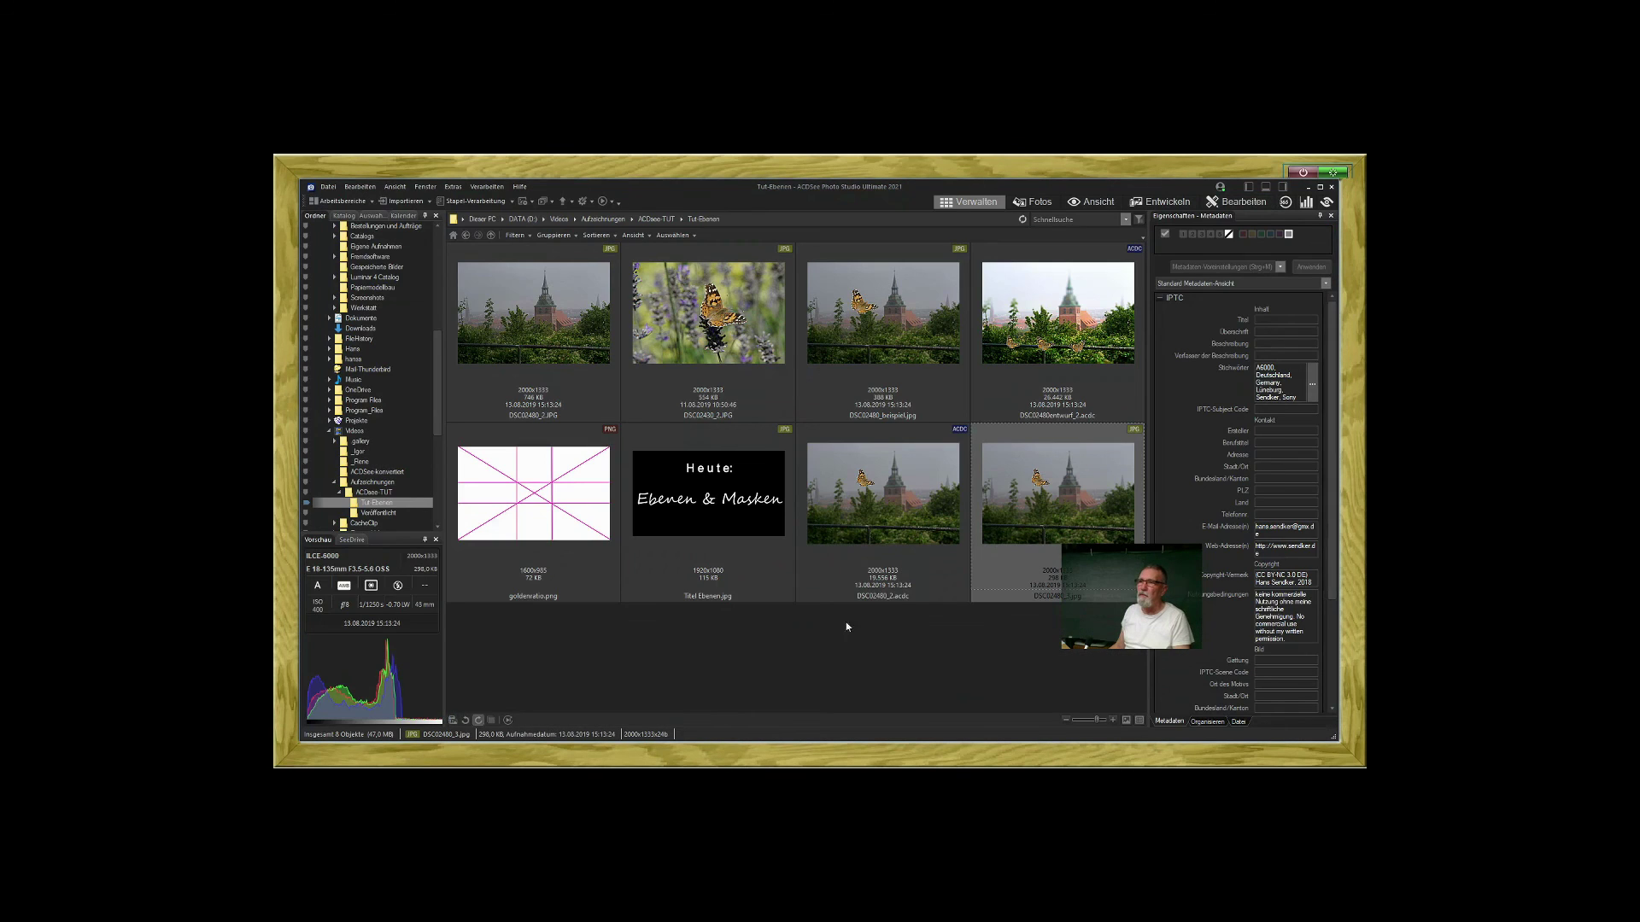
- Open the layered DSC02480_2.acdc file in the editor again
click(905, 499)
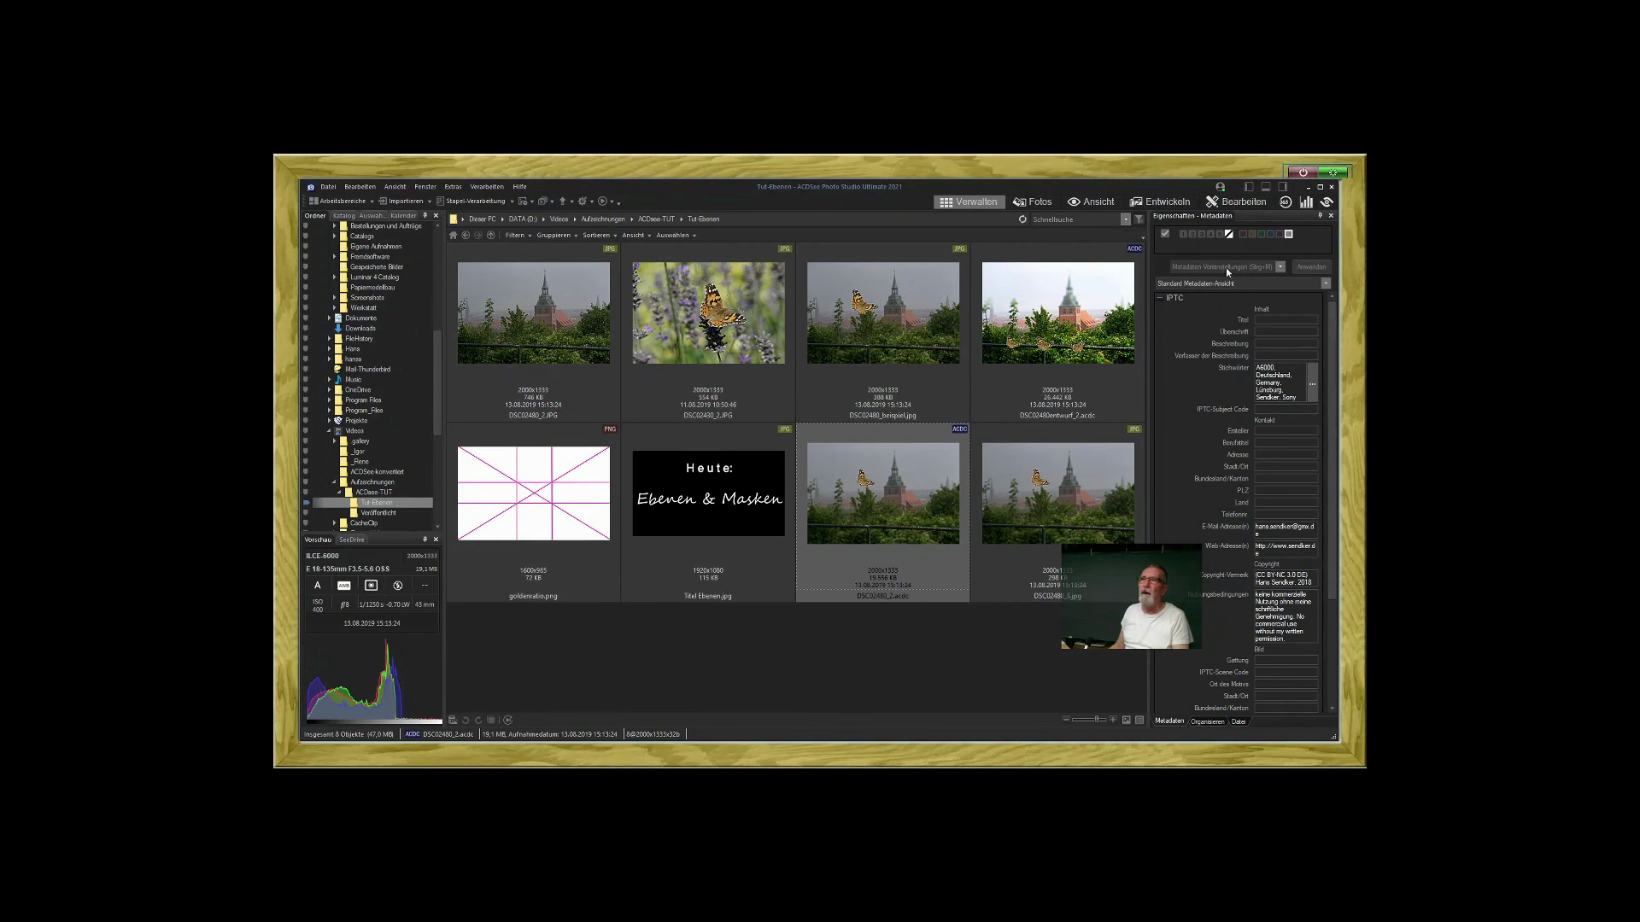
click(1246, 199)
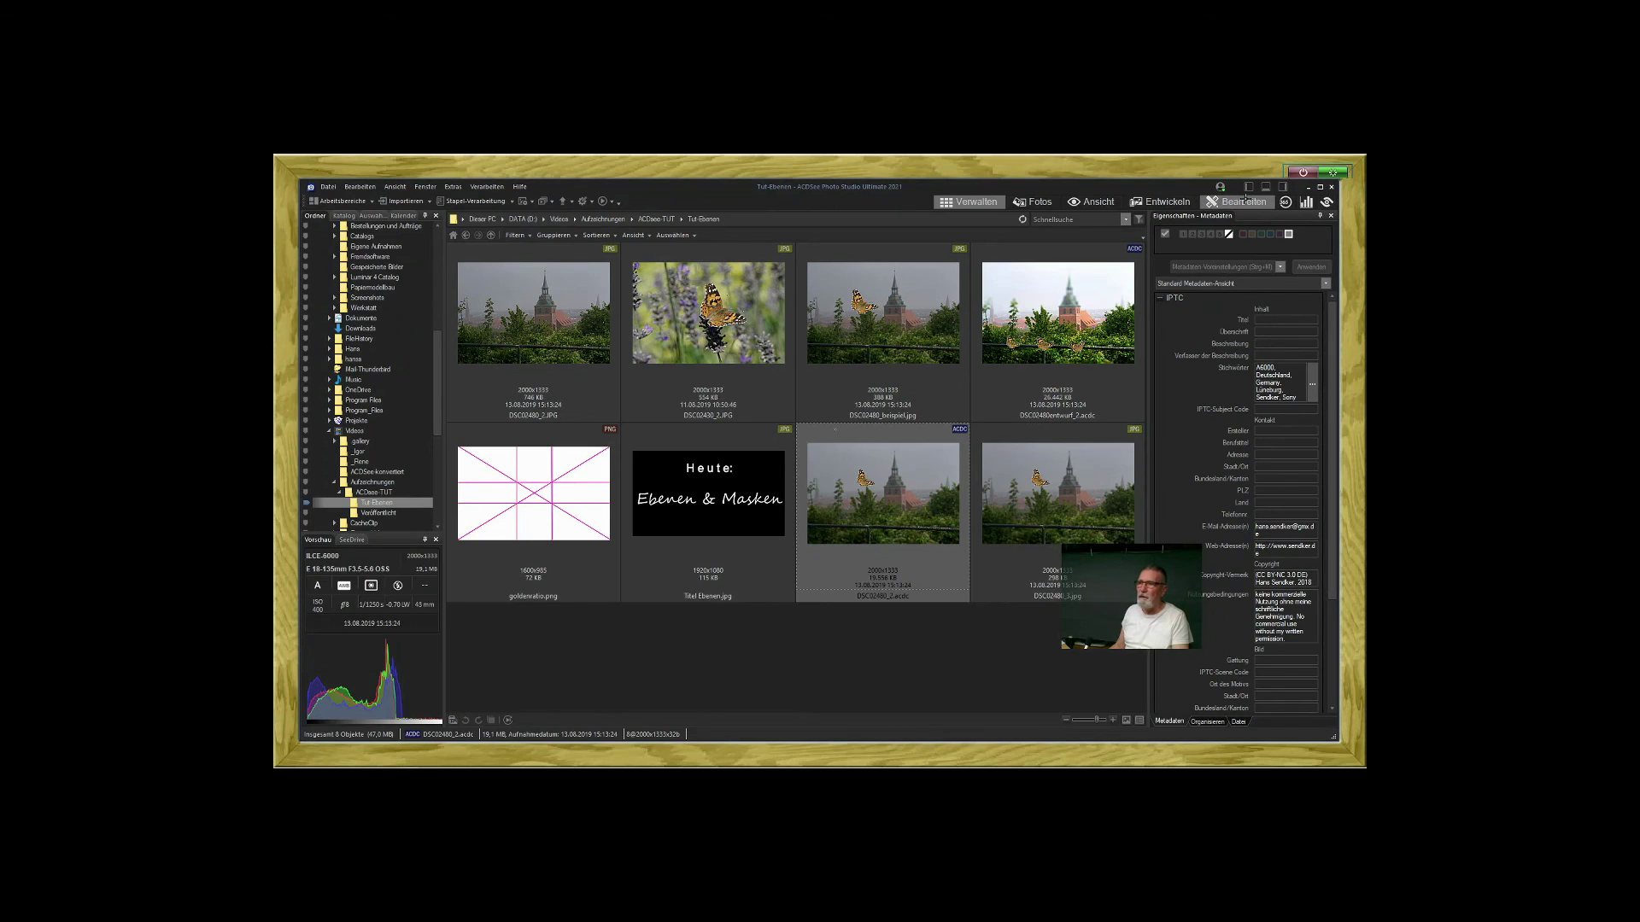